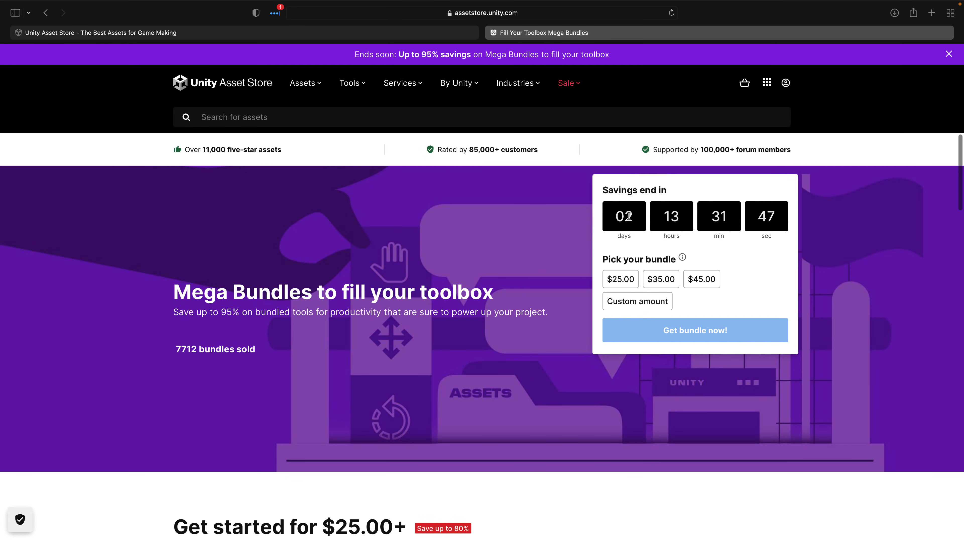
- Examine the assets included in the $25, $35 and $45 Mega Bundle tiers, including Space Graphics Toolkit
{"action": "scroll", "coordinate": [558, 311], "scroll_direction": "down", "scroll_amount": 10}
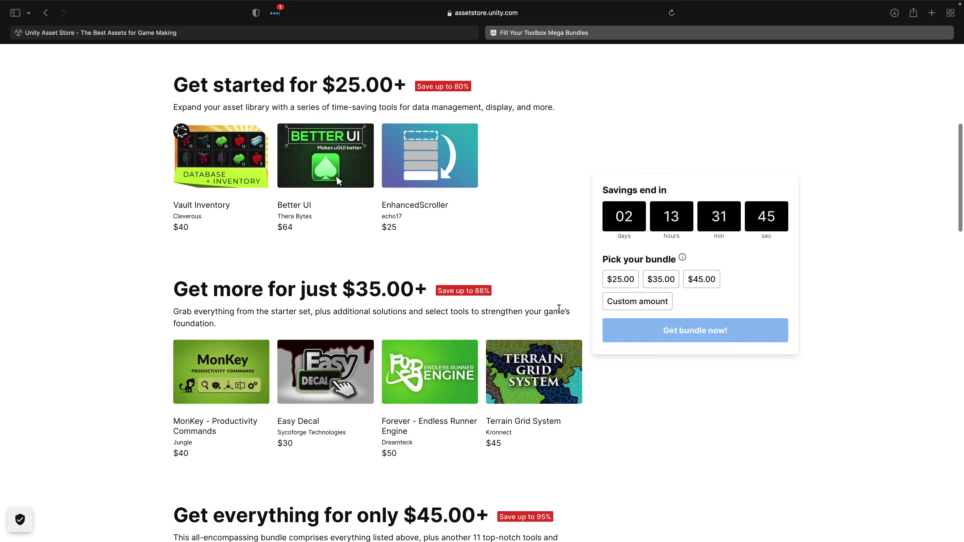
{"action": "mouse_move", "coordinate": [521, 371]}
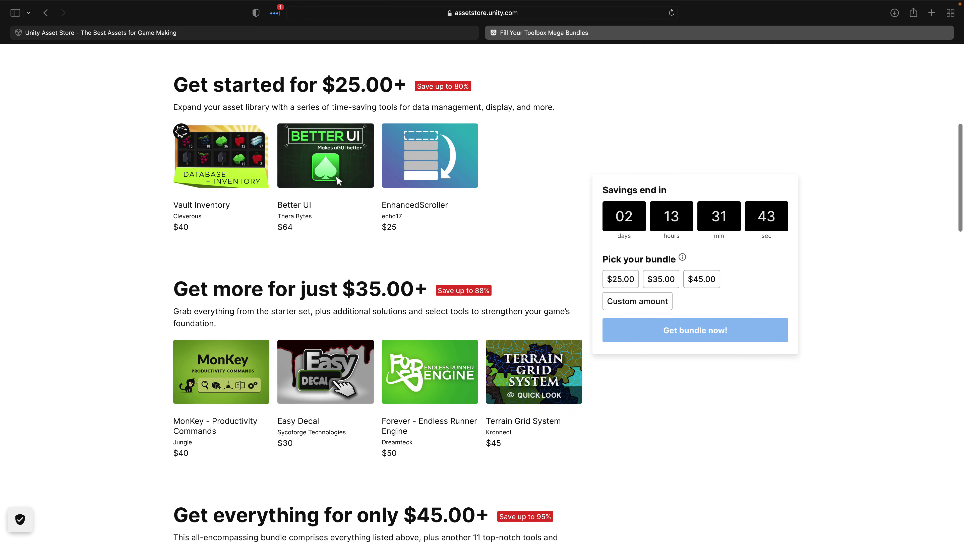
{"action": "scroll", "coordinate": [519, 366], "scroll_direction": "down", "scroll_amount": 4}
{"action": "scroll", "coordinate": [518, 366], "scroll_direction": "down", "scroll_amount": 4}
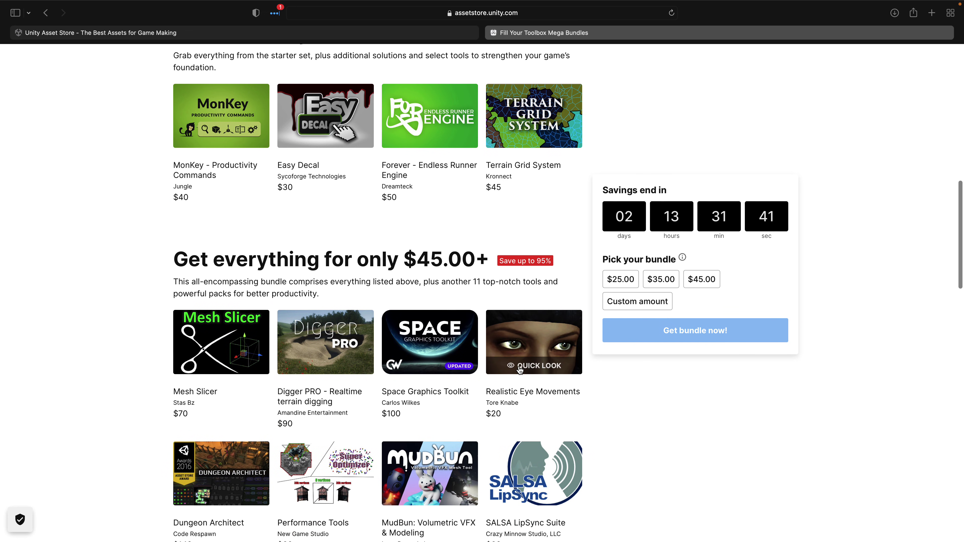
{"action": "mouse_move", "coordinate": [228, 432]}
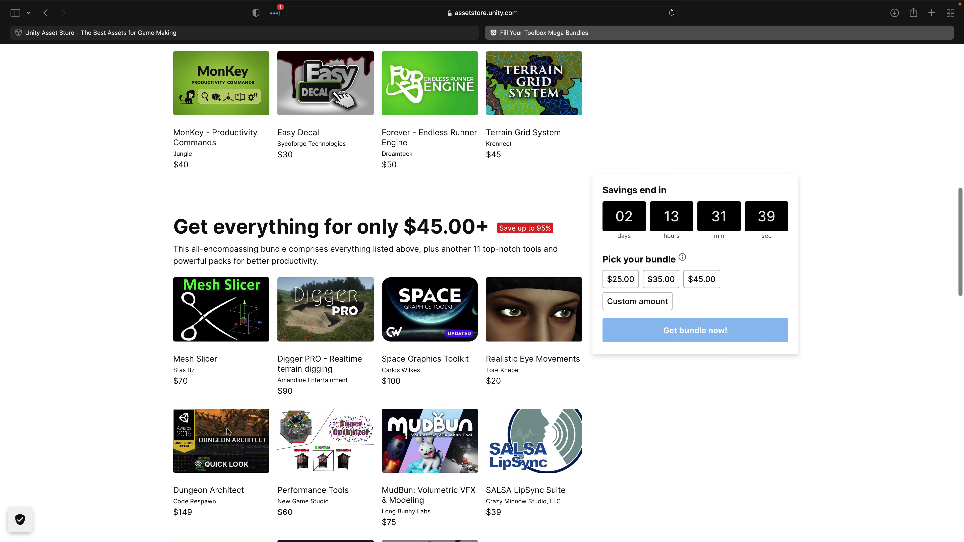
{"action": "scroll", "coordinate": [228, 431], "scroll_direction": "down", "scroll_amount": 2}
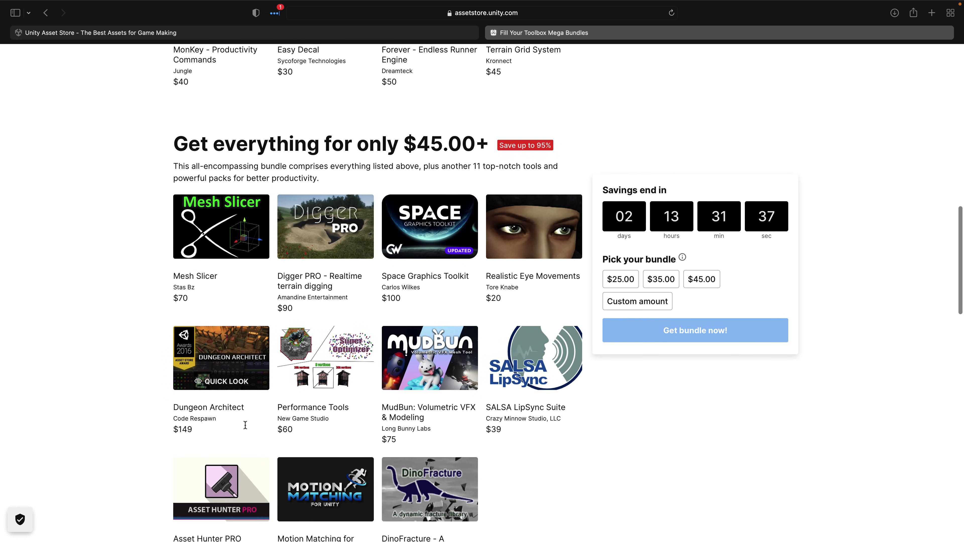
{"action": "mouse_move", "coordinate": [414, 238]}
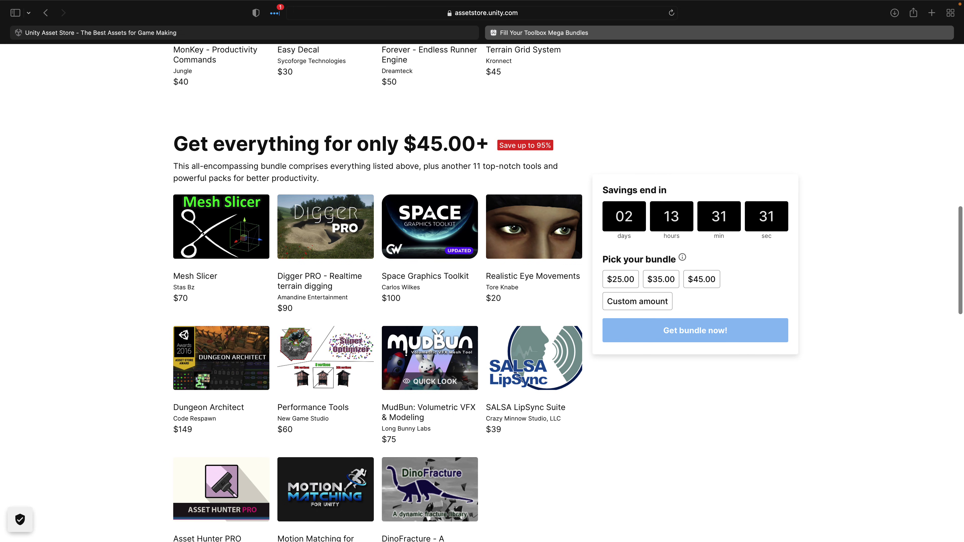
{"action": "mouse_move", "coordinate": [319, 488]}
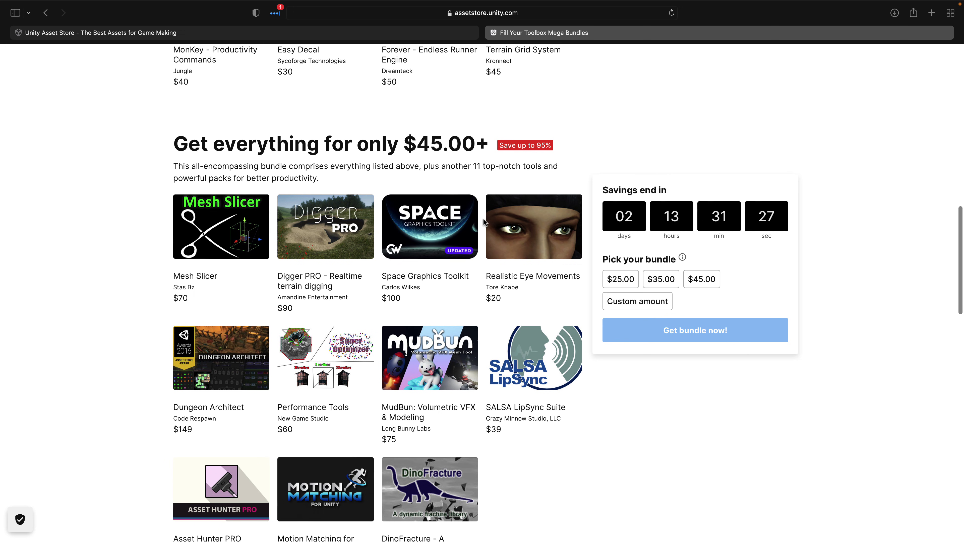
- Switch to Unity and preview the Elliptical Galaxy scene in play mode, looking around the galaxy before stopping it
{"action": "key", "text": "super+Tab"}
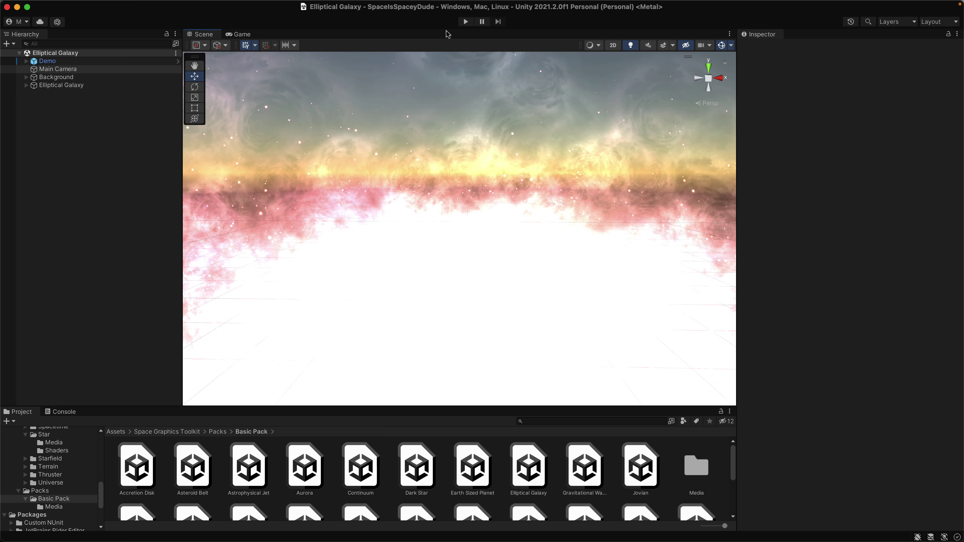
{"action": "left_click", "coordinate": [465, 24]}
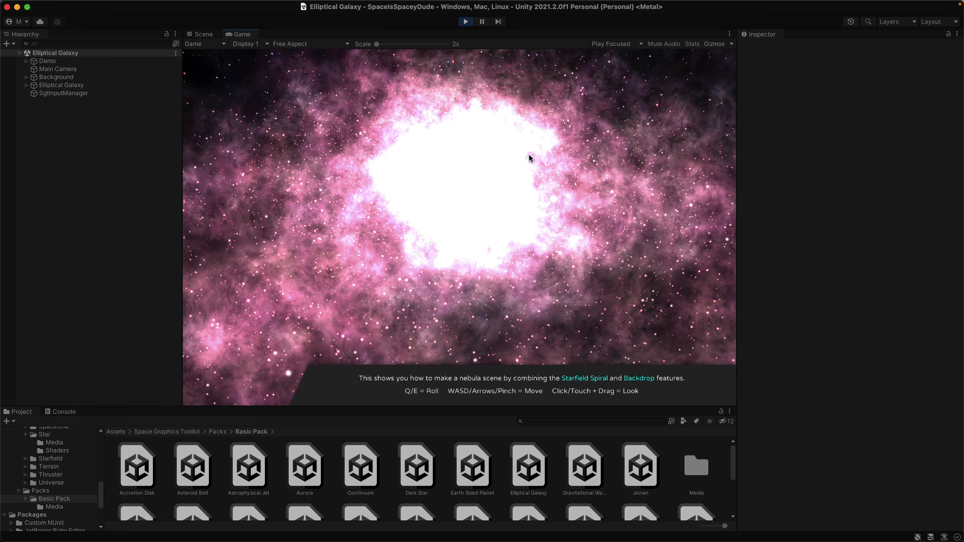
{"action": "left_click_drag", "start_coordinate": [569, 178], "coordinate": [559, 398]}
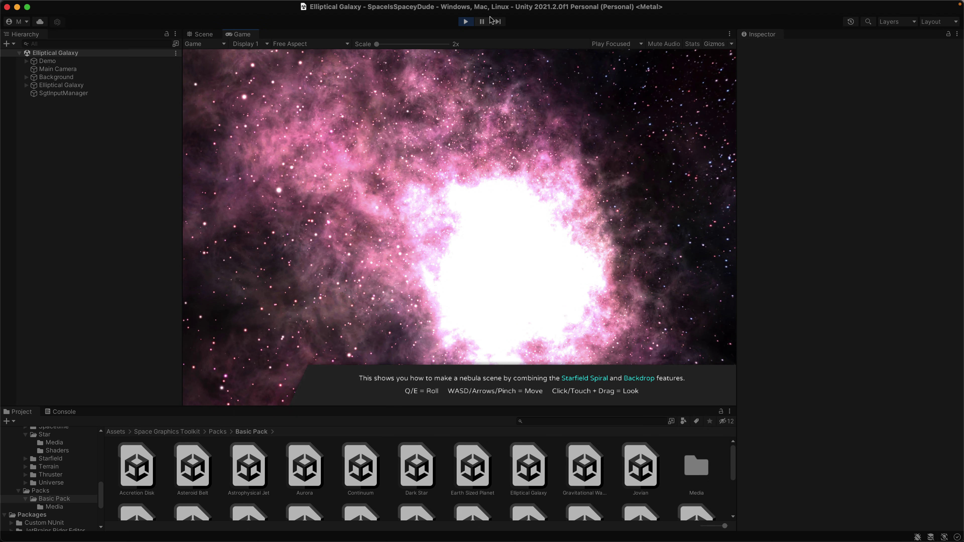
{"action": "left_click", "coordinate": [467, 21]}
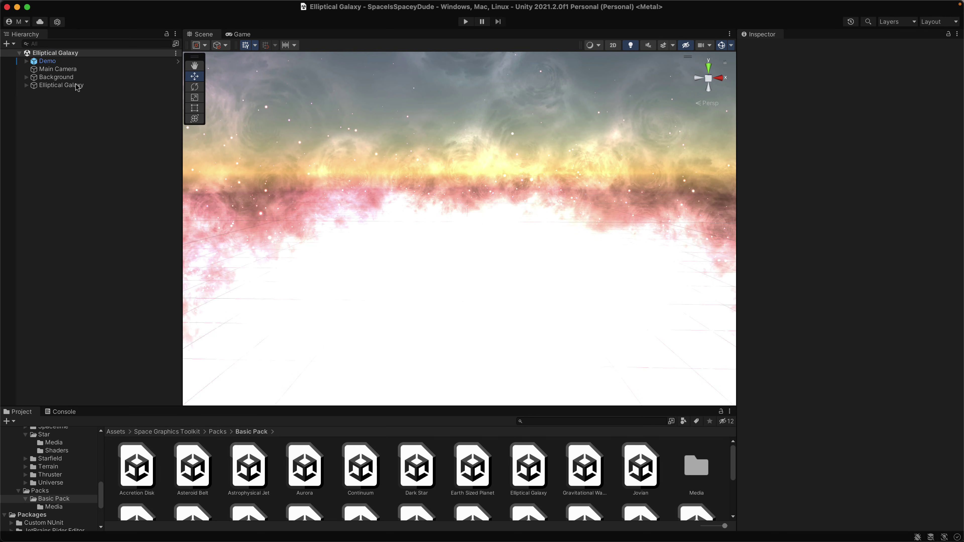
- Deactivate the Inner Stars, Outer Stars and Clouds starfield objects under Elliptical Galaxy
{"action": "left_click", "coordinate": [30, 89]}
{"action": "left_click", "coordinate": [26, 85]}
{"action": "left_click", "coordinate": [59, 93]}
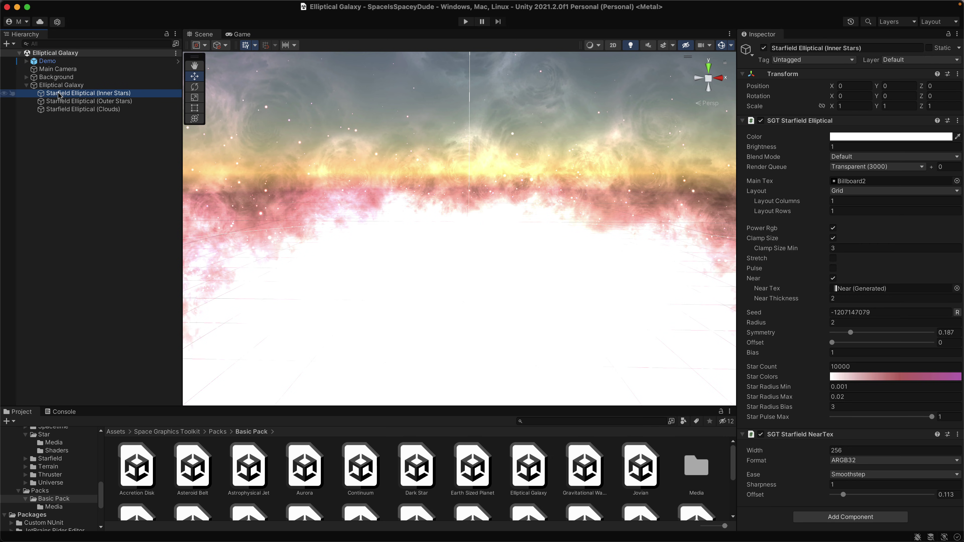
{"action": "left_click", "coordinate": [763, 47]}
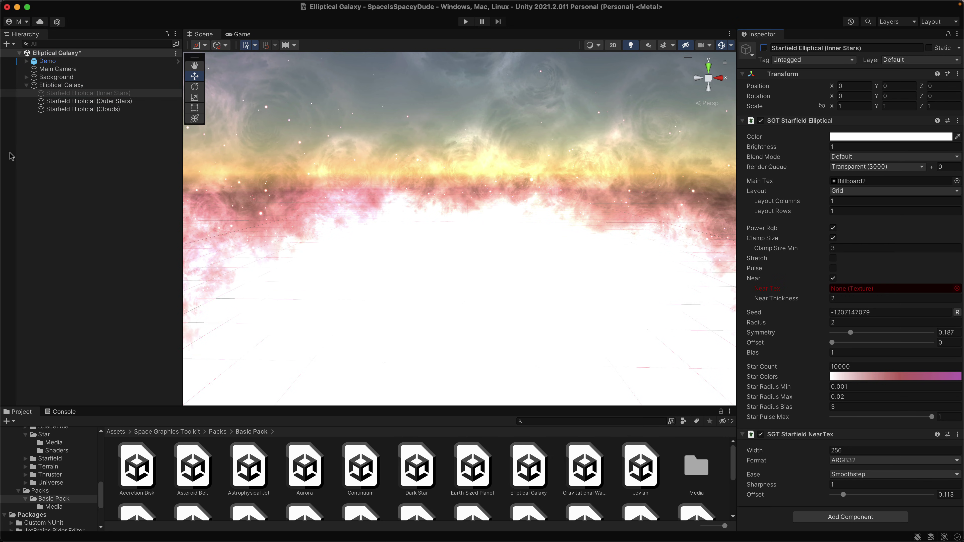
{"action": "left_click", "coordinate": [68, 101]}
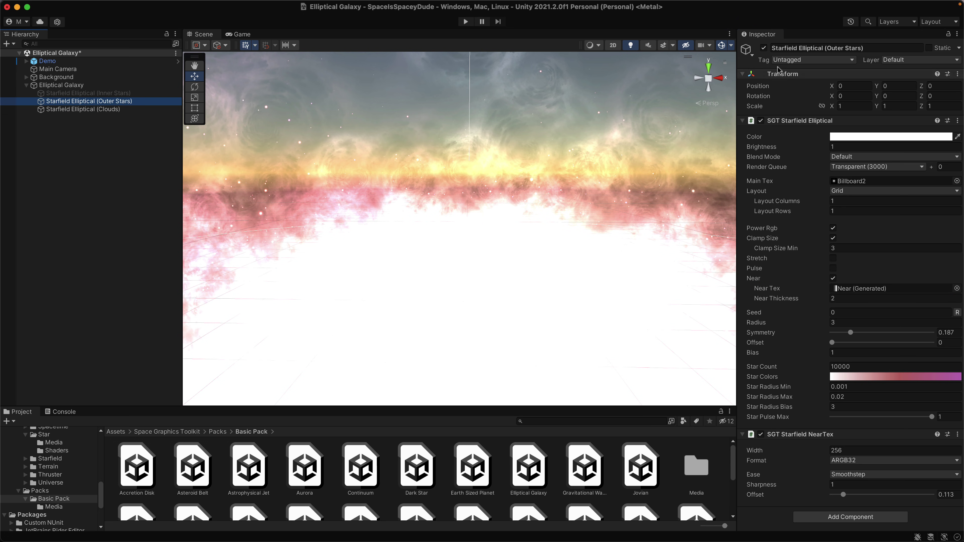
{"action": "left_click", "coordinate": [763, 47]}
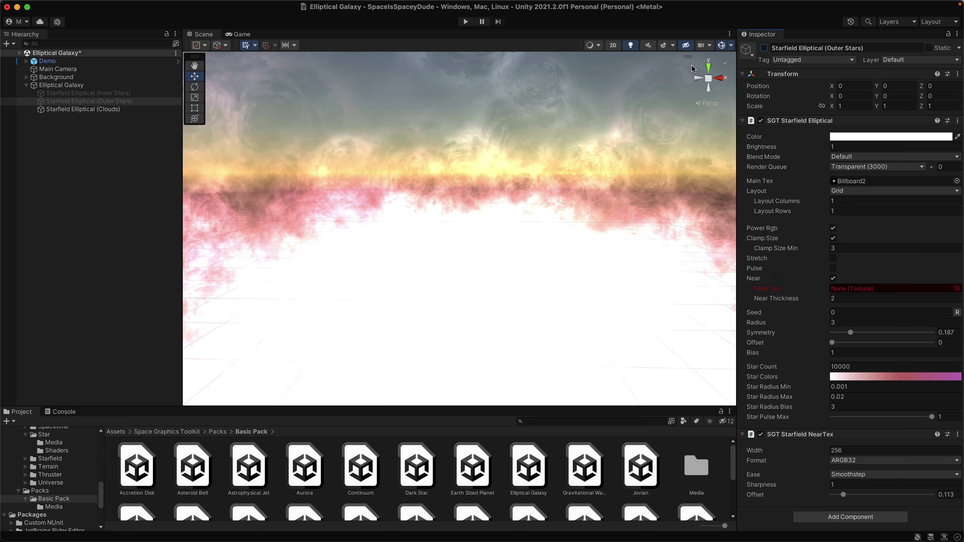
{"action": "left_click", "coordinate": [59, 110]}
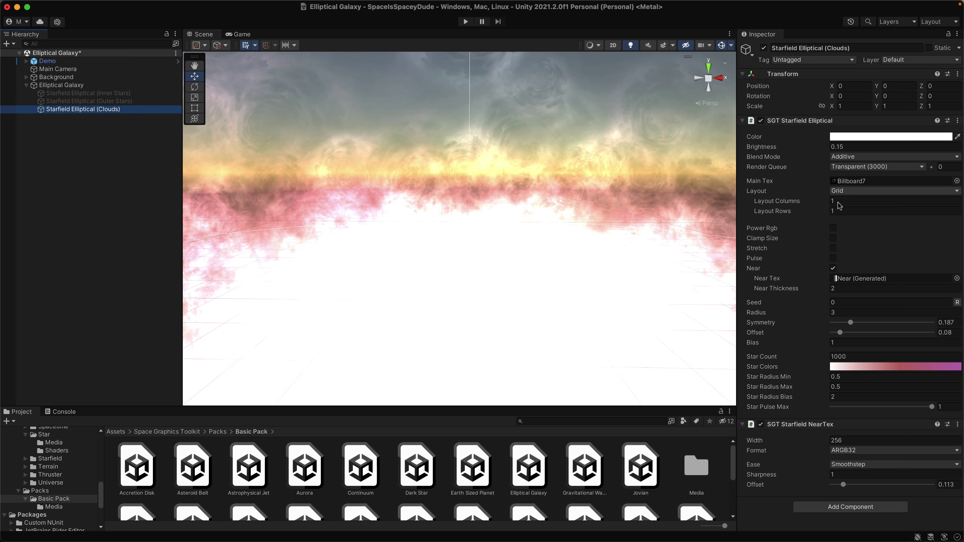
{"action": "left_click", "coordinate": [764, 48]}
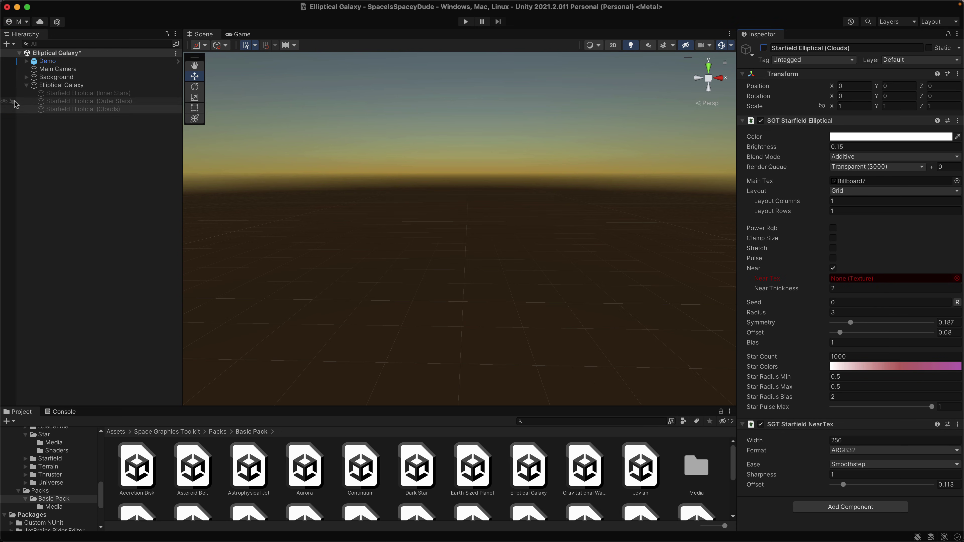
- Expand the Background object, inspect Backdrop (Stars), and deactivate Backdrop (Clouds)
{"action": "left_click", "coordinate": [41, 78]}
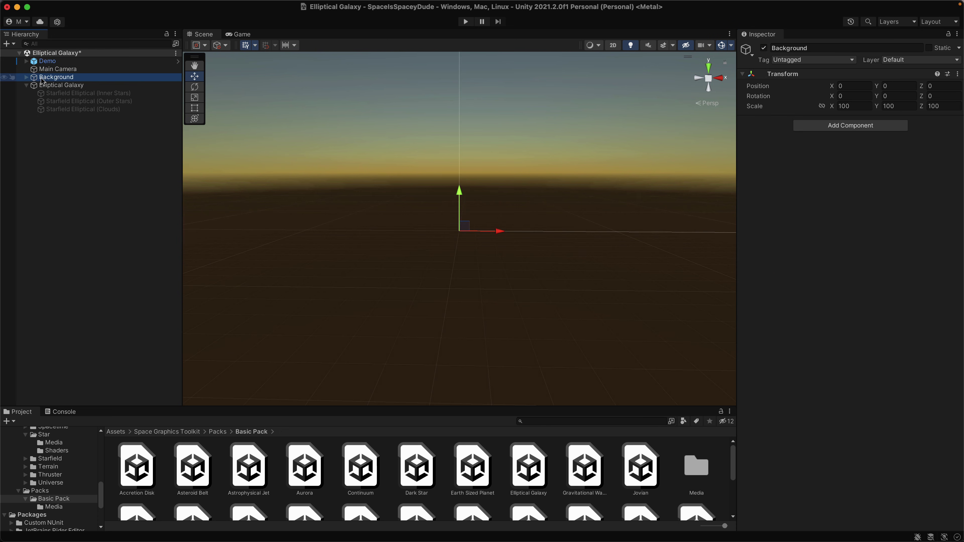
{"action": "left_click", "coordinate": [27, 78]}
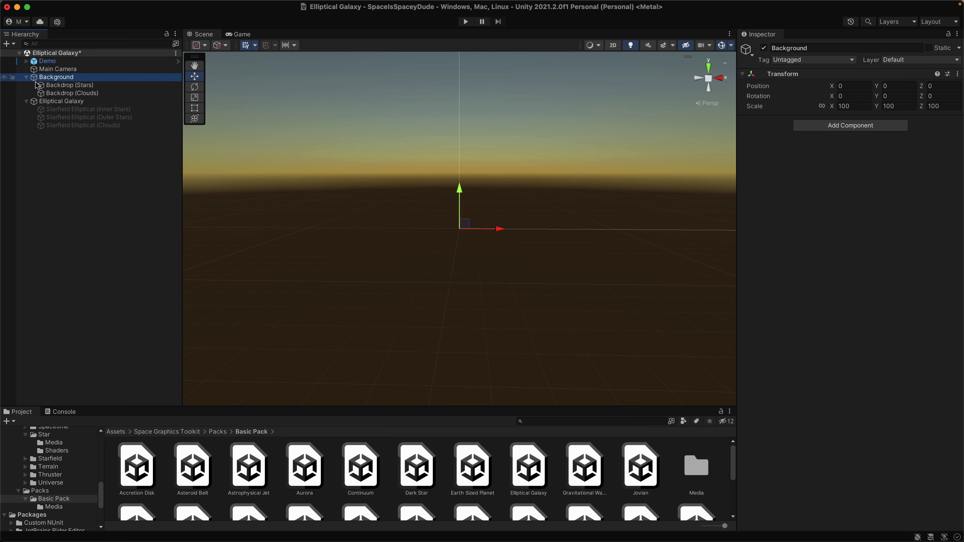
{"action": "left_click", "coordinate": [47, 86]}
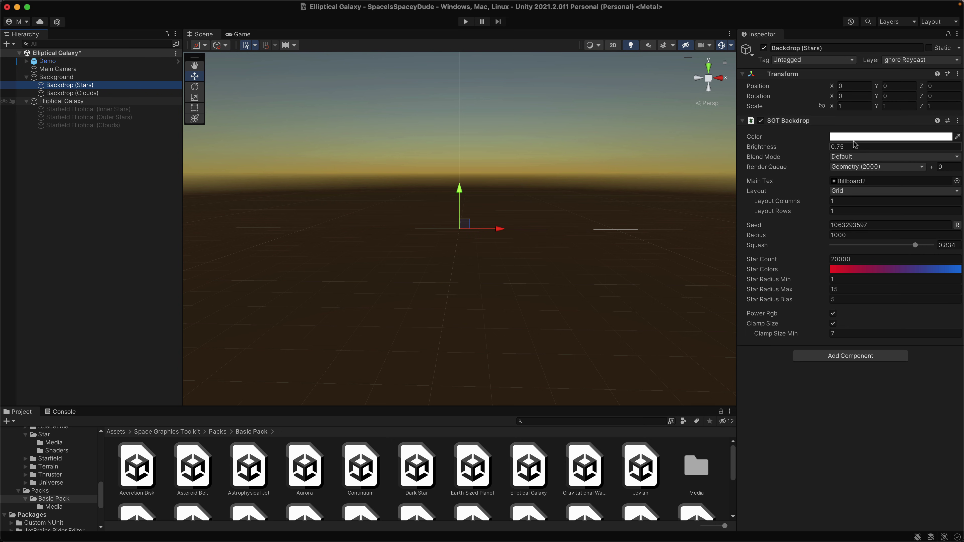
{"action": "left_click", "coordinate": [62, 94]}
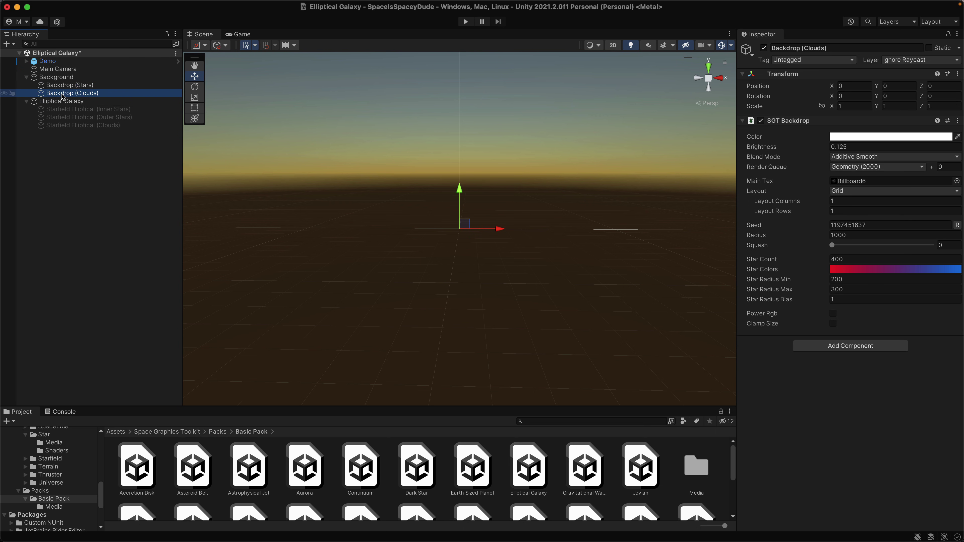
{"action": "left_click", "coordinate": [763, 49]}
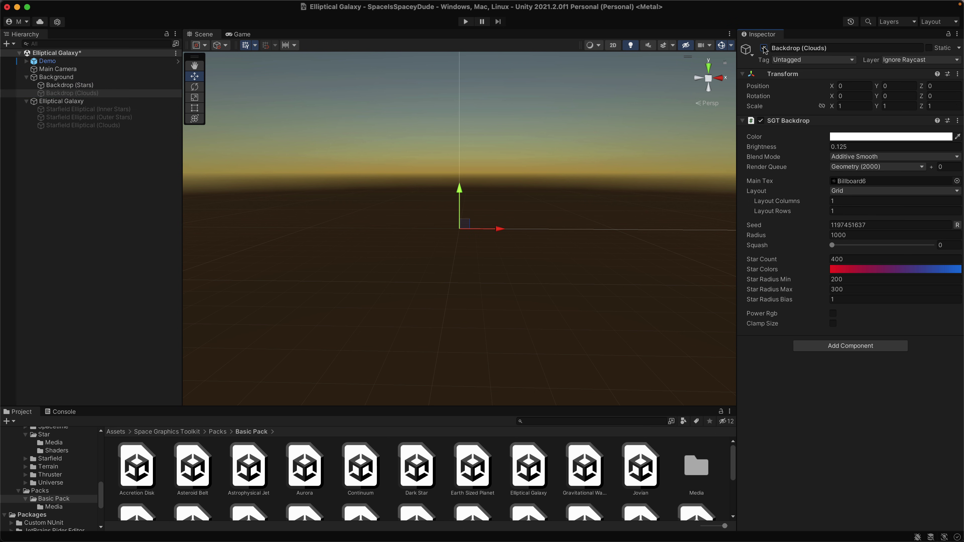
- Preview the scene in play mode with only Backdrop (Stars) active, looking around before stopping it
{"action": "left_click", "coordinate": [466, 21]}
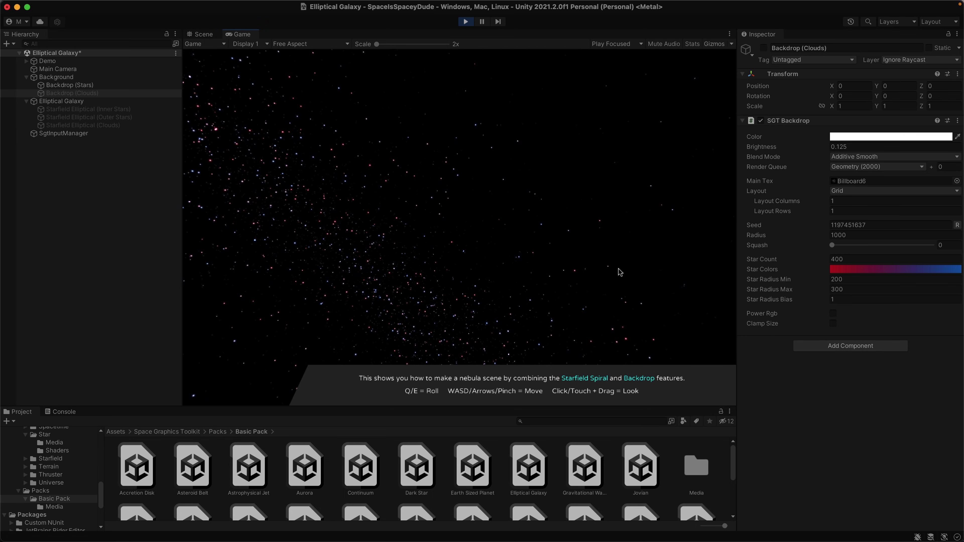
{"action": "mouse_move", "coordinate": [799, 207]}
{"action": "left_mouse_down"}
{"action": "mouse_move", "coordinate": [818, 206]}
{"action": "mouse_move", "coordinate": [801, 213]}
{"action": "left_mouse_up"}
{"action": "left_click_drag", "start_coordinate": [776, 249], "coordinate": [797, 250]}
{"action": "left_click", "coordinate": [466, 22]}
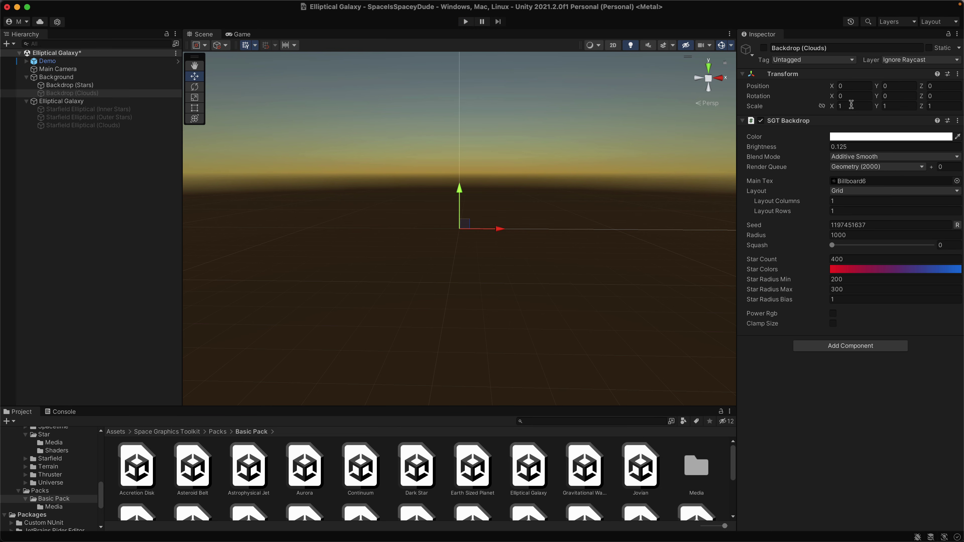
- Reactivate Backdrop (Clouds) and preview the combined star and cloud background in play mode before stopping it
{"action": "left_click", "coordinate": [55, 95]}
{"action": "left_click", "coordinate": [764, 48]}
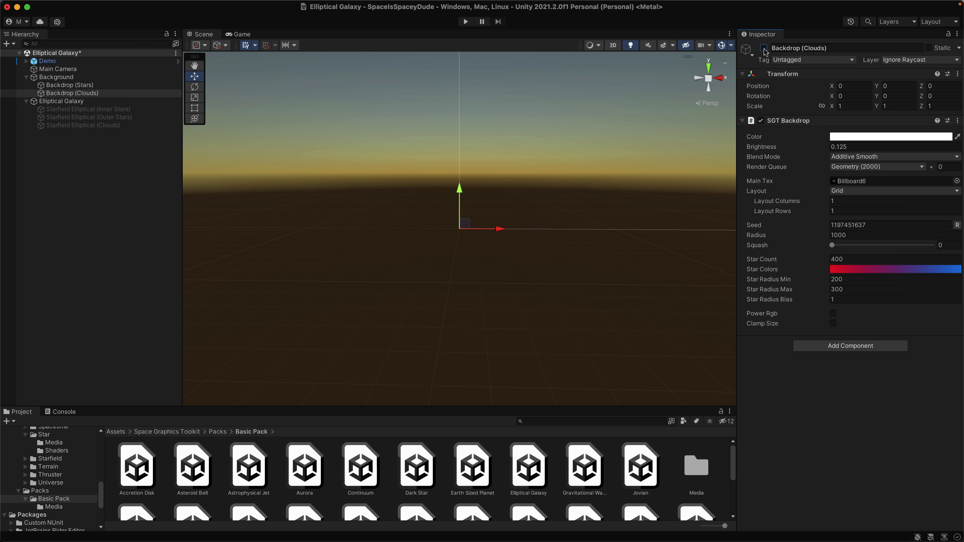
{"action": "left_click", "coordinate": [463, 25]}
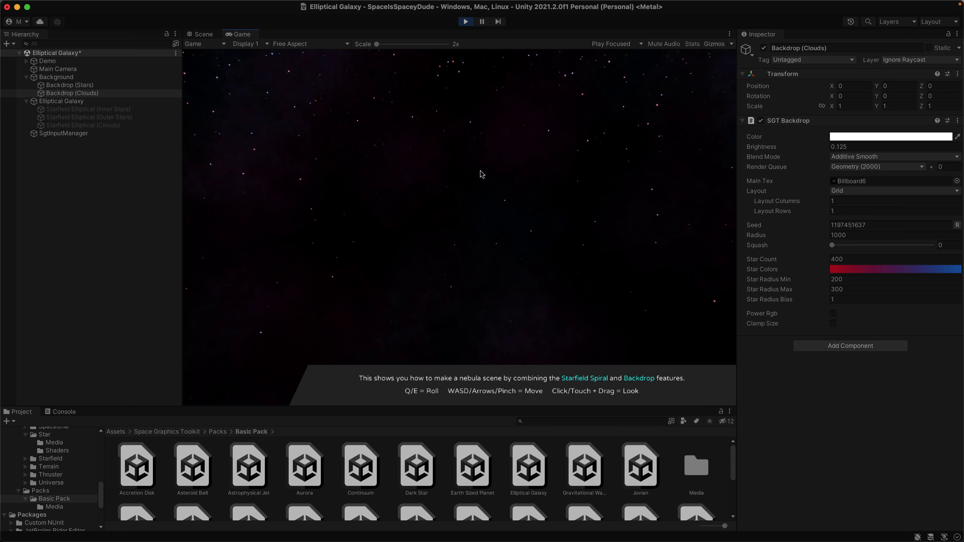
{"action": "left_click_drag", "start_coordinate": [570, 228], "coordinate": [382, 262]}
{"action": "left_click", "coordinate": [468, 23]}
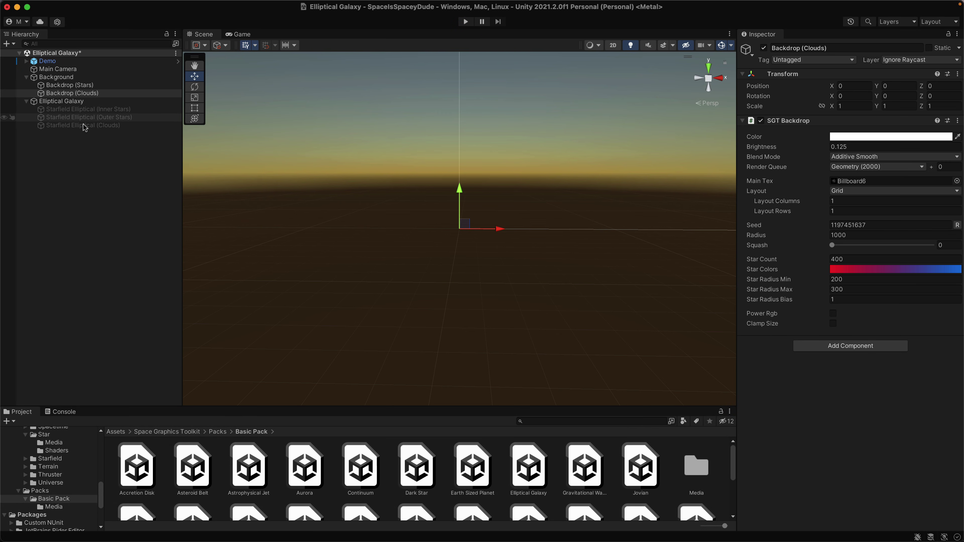
- Reactivate Starfield Elliptical (Inner Stars) and inspect its stars in the scene
{"action": "left_click", "coordinate": [64, 110]}
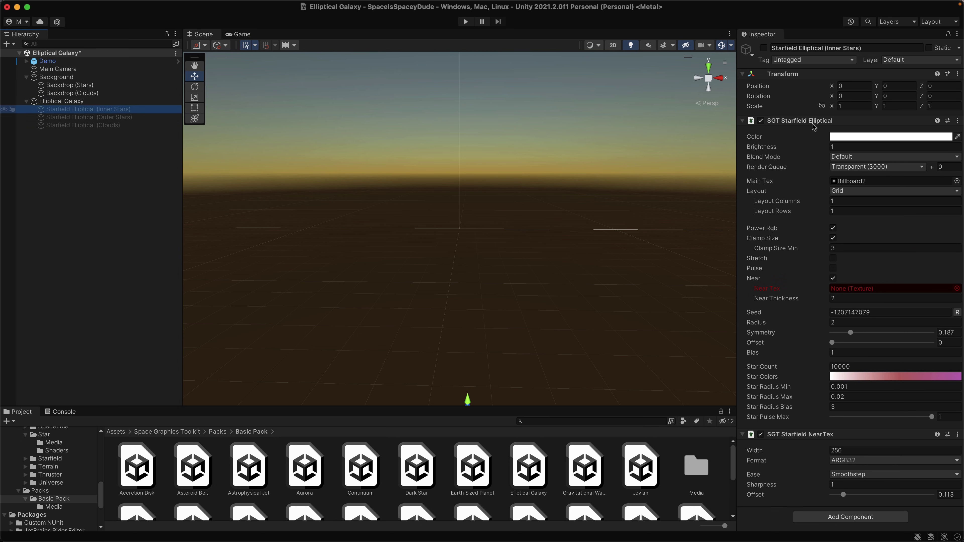
{"action": "left_click", "coordinate": [763, 48]}
{"action": "left_click_drag", "start_coordinate": [425, 289], "coordinate": [775, 201], "text": "alt"}
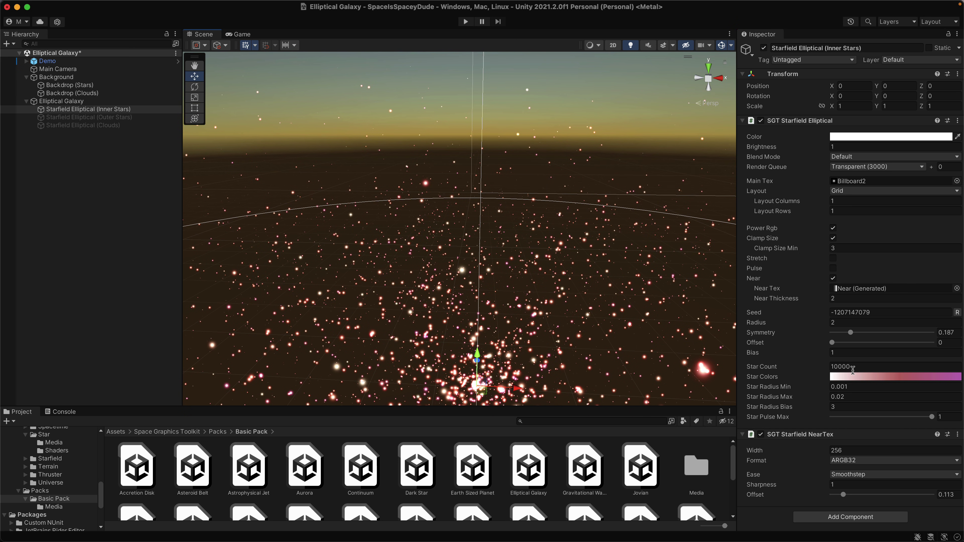
- Change the end colour of the Inner Stars' Star Colors gradient to blue (0200EF) and set Star Count to 12435
{"action": "left_click", "coordinate": [910, 381]}
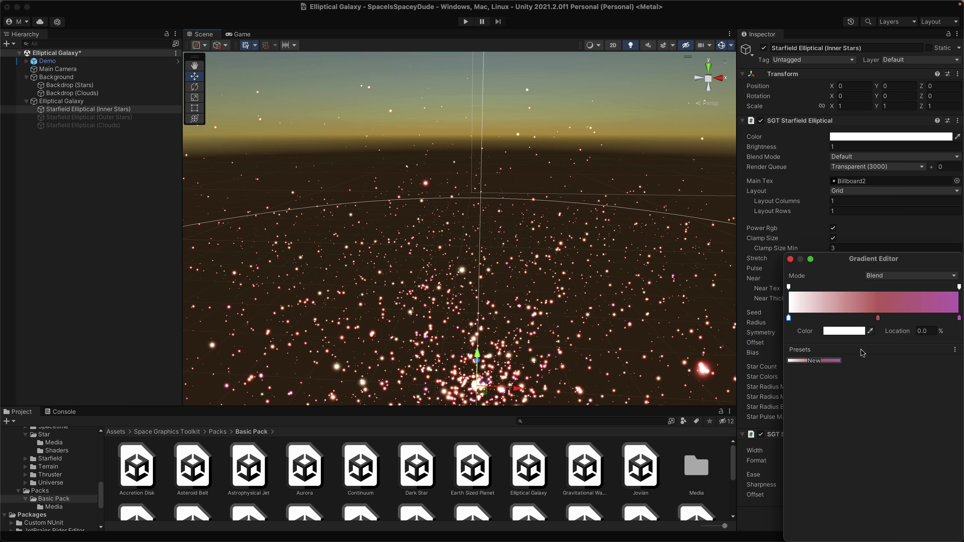
{"action": "left_click", "coordinate": [959, 319]}
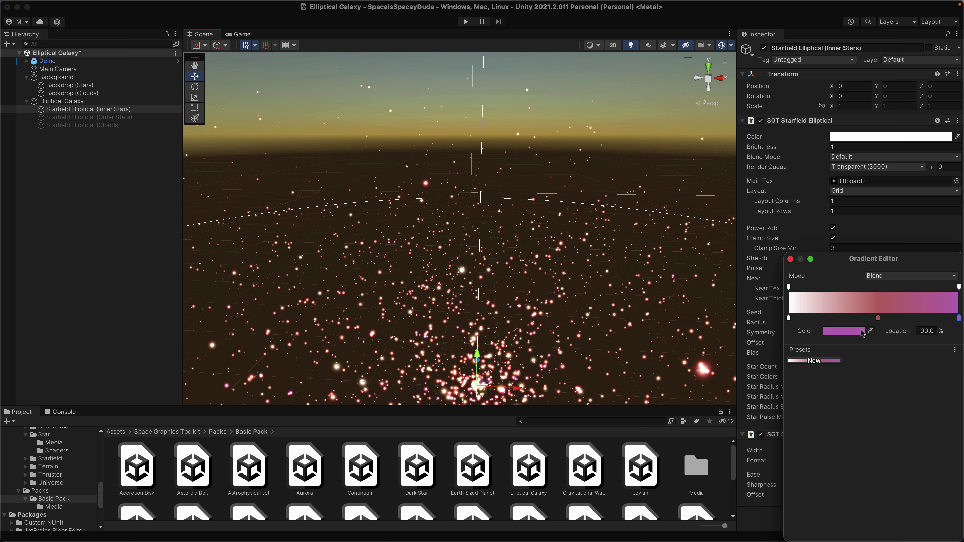
{"action": "left_click", "coordinate": [857, 331]}
{"action": "left_click_drag", "start_coordinate": [875, 414], "coordinate": [881, 424]}
{"action": "left_click_drag", "start_coordinate": [925, 370], "coordinate": [932, 361]}
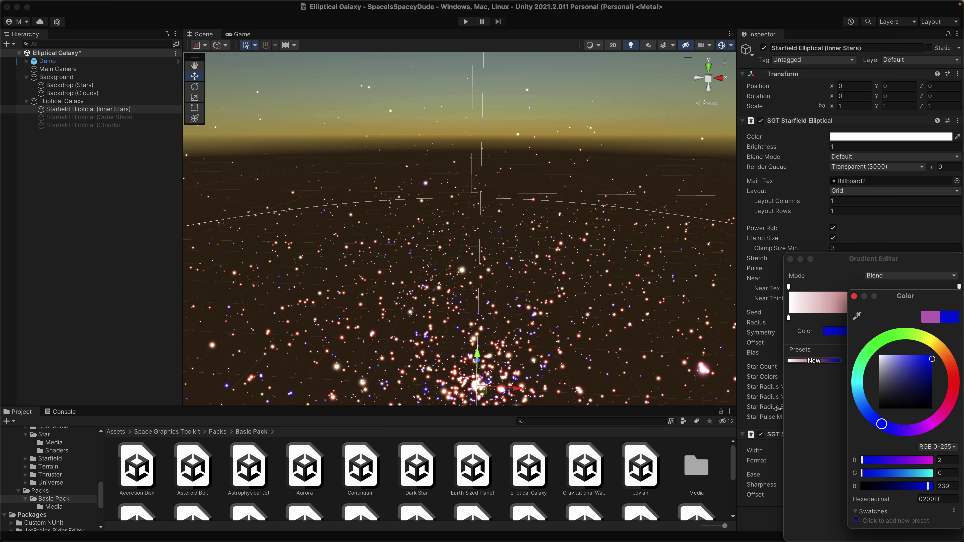
{"action": "key", "text": "Return"}
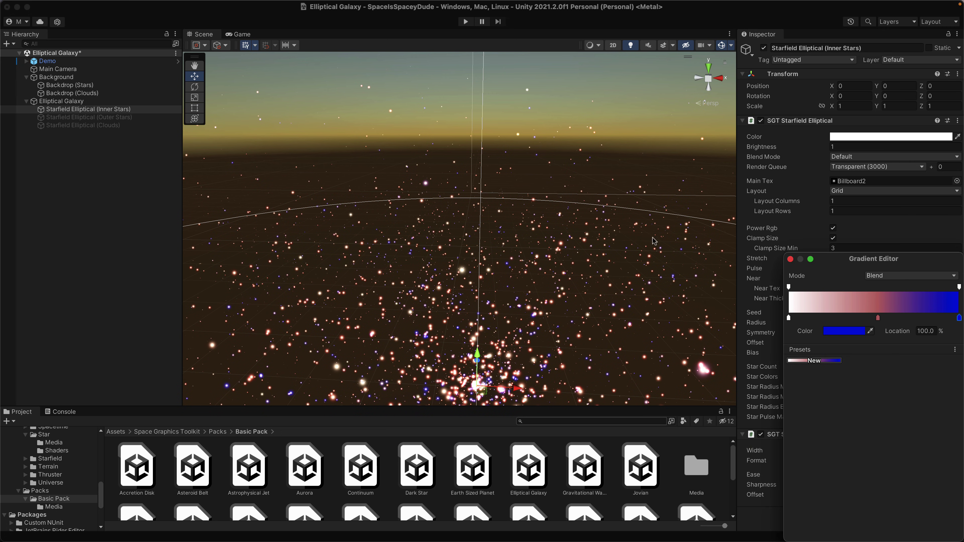
{"action": "left_click", "coordinate": [753, 220]}
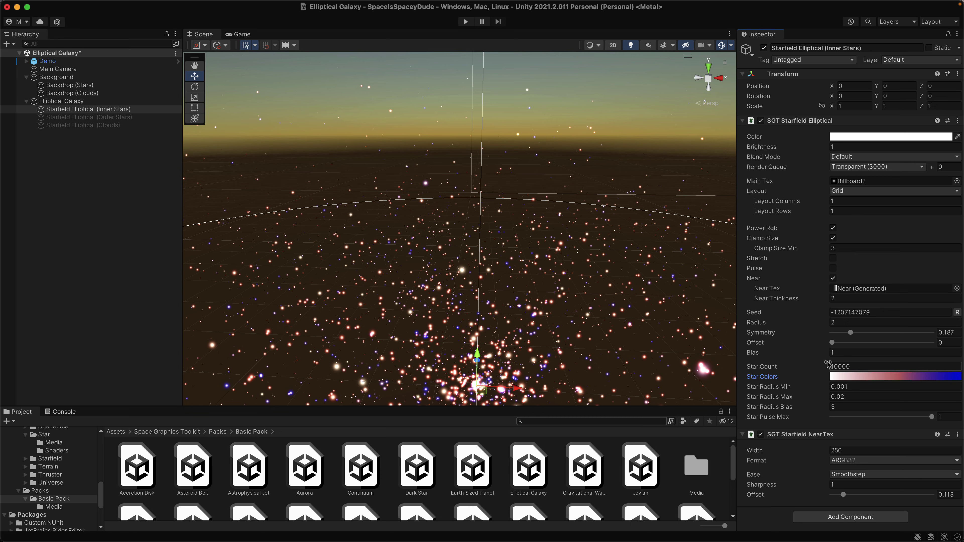
{"action": "left_click_drag", "start_coordinate": [776, 368], "coordinate": [133, 67]}
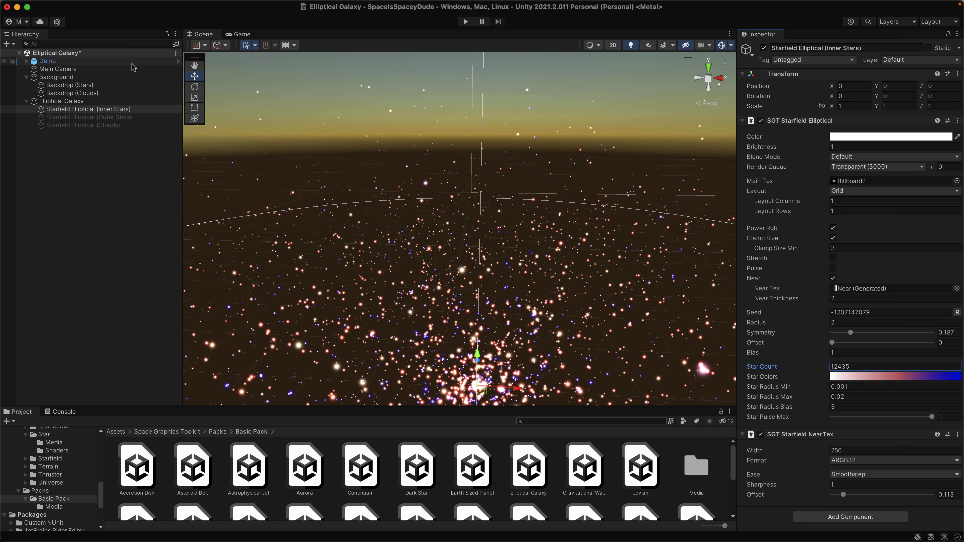
- Reactivate Starfield Elliptical (Outer Stars) and Starfield Elliptical (Clouds), and start previewing the complete galaxy in play mode
{"action": "left_click", "coordinate": [84, 117]}
{"action": "left_click", "coordinate": [763, 48]}
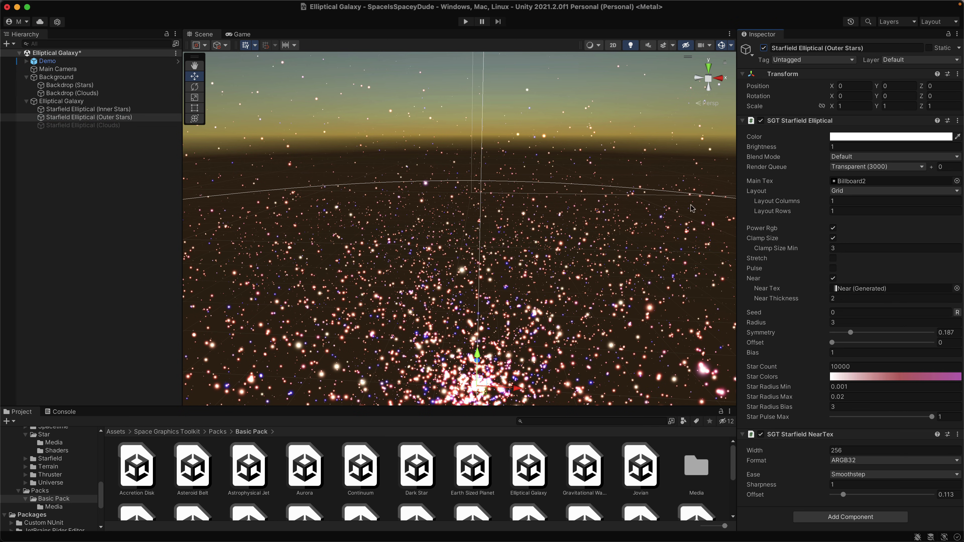
{"action": "left_click", "coordinate": [84, 125]}
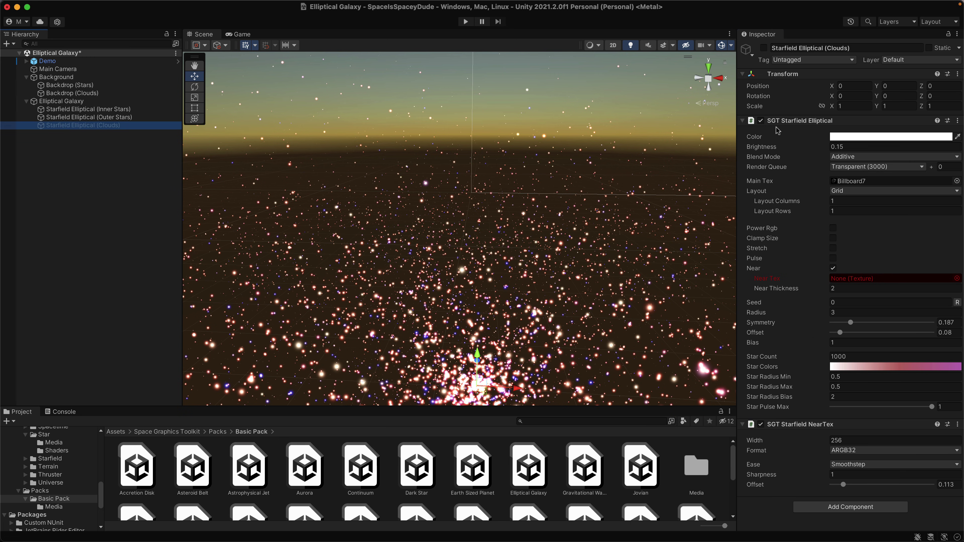
{"action": "left_click", "coordinate": [764, 49]}
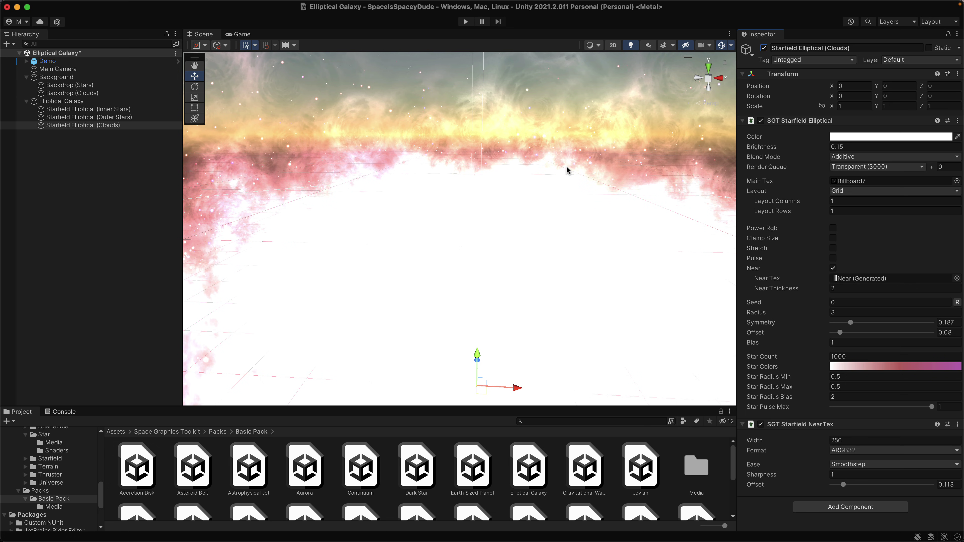
{"action": "right_click_drag", "start_coordinate": [566, 177], "coordinate": [537, 179]}
{"action": "left_click", "coordinate": [465, 21]}
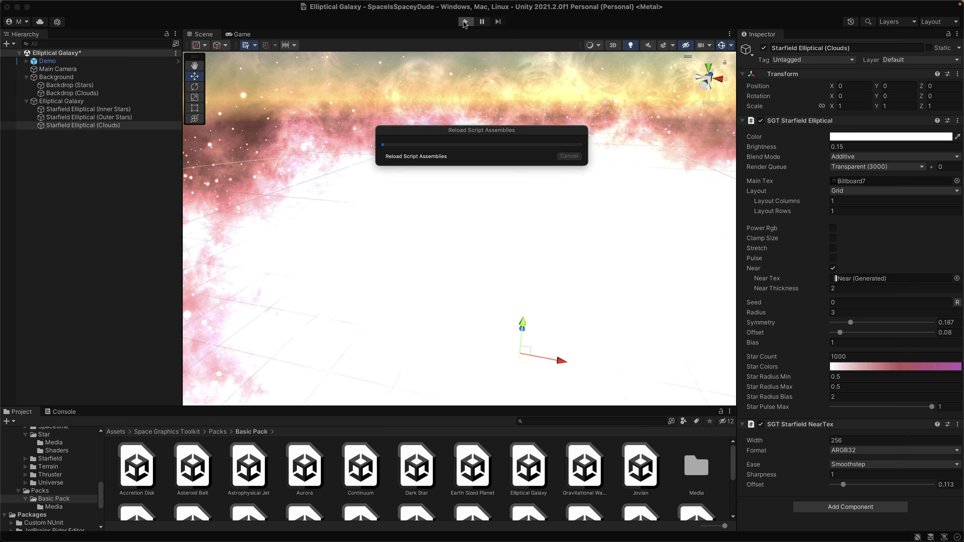
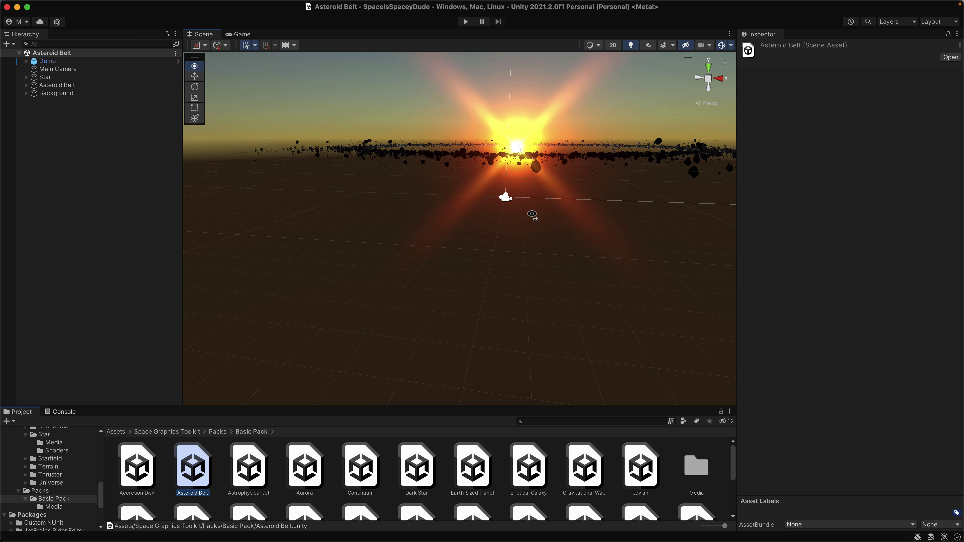
- Inspect the settings of the Star's Light and Billboard objects in the Asteroid Belt scene and look at the star
{"action": "left_click", "coordinate": [46, 77]}
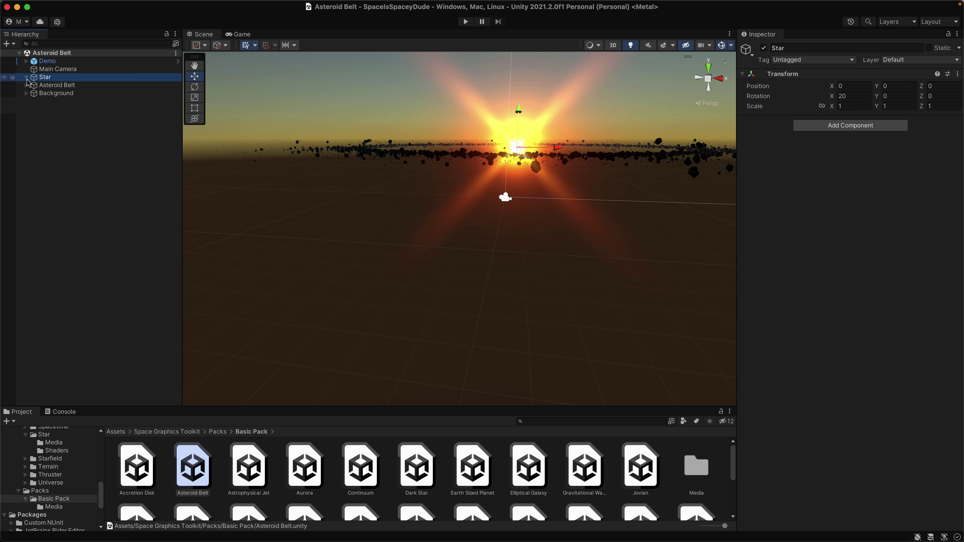
{"action": "left_click", "coordinate": [25, 77]}
{"action": "left_click", "coordinate": [47, 85]}
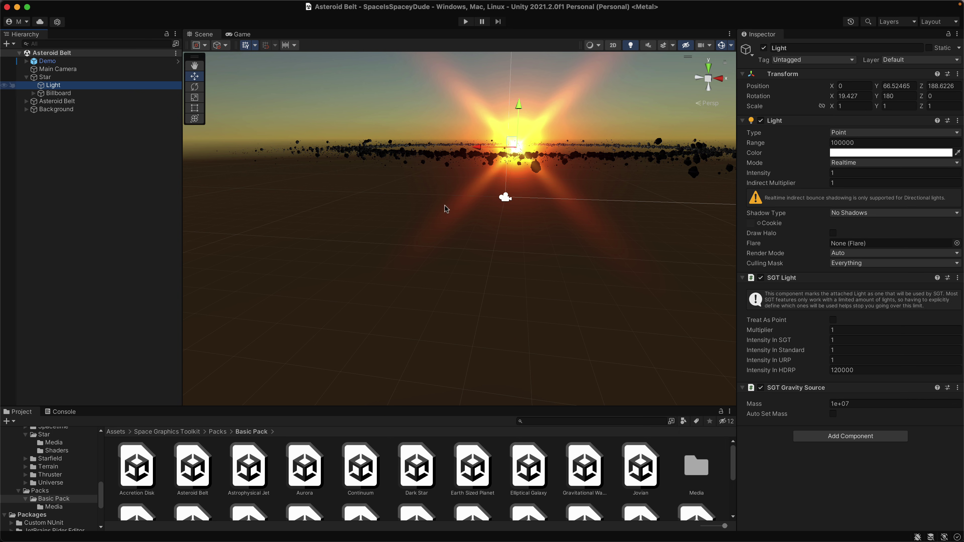
{"action": "left_click", "coordinate": [54, 95]}
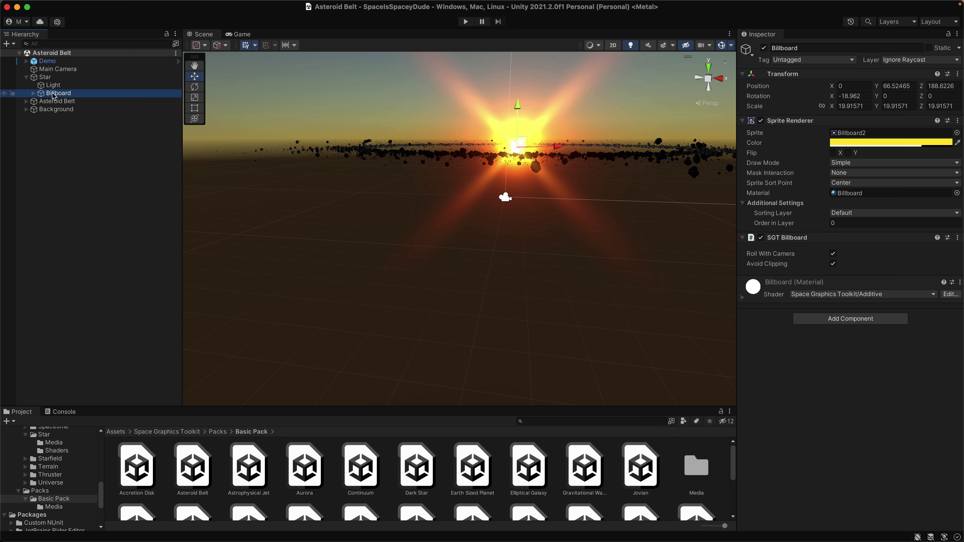
{"action": "left_click_drag", "start_coordinate": [432, 297], "coordinate": [465, 277], "text": "alt"}
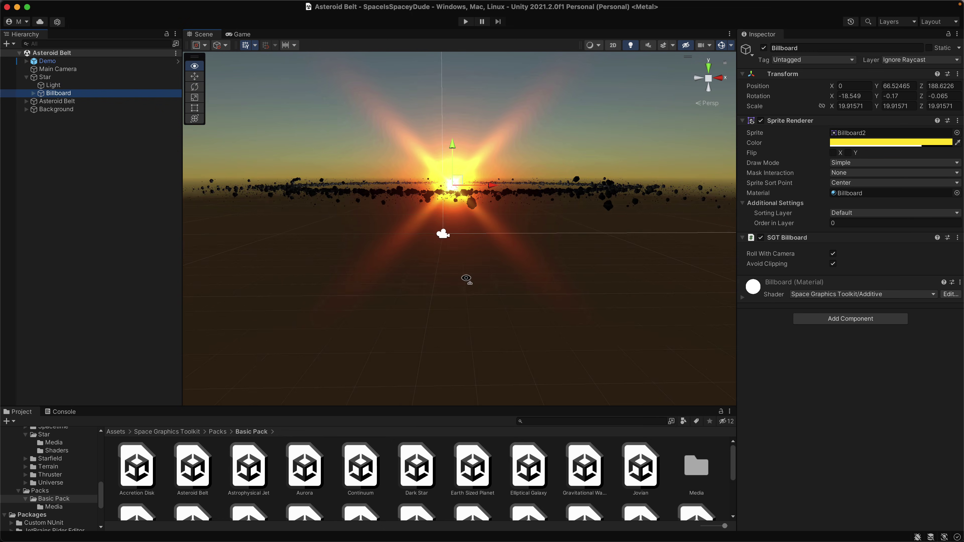
{"action": "scroll", "coordinate": [466, 278], "scroll_direction": "up", "scroll_amount": 5}
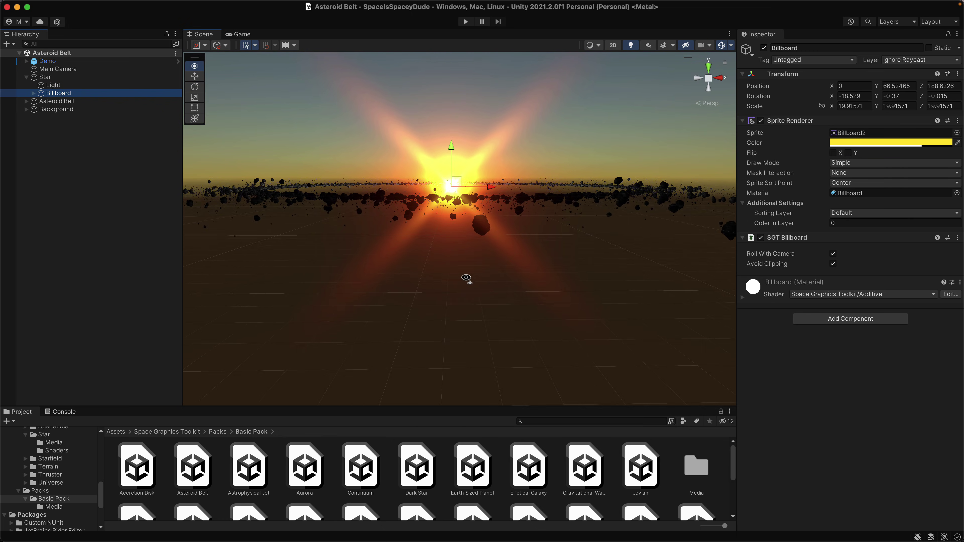
{"action": "left_click_drag", "start_coordinate": [466, 278], "coordinate": [466, 266], "text": "alt"}
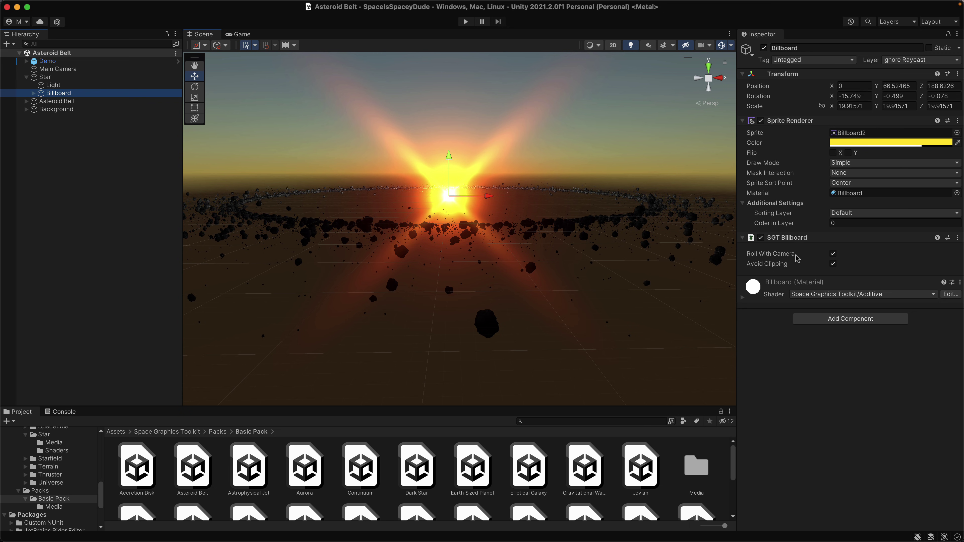
- Set Belt Simple's Inner Radius to 76.21, Inner Speed to 9.2 and Outer Radius to 225.28, and preview the belt in play mode before stopping it
{"action": "left_click", "coordinate": [45, 101]}
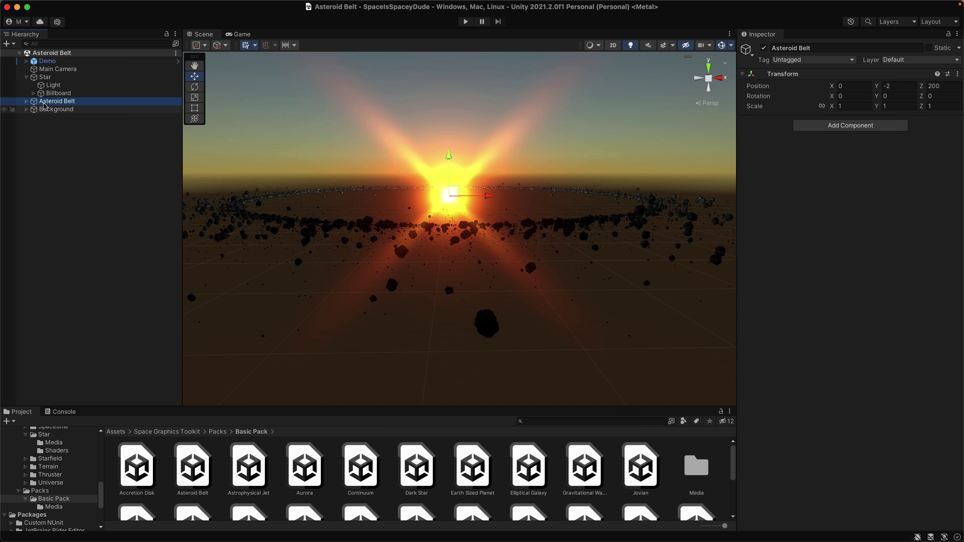
{"action": "left_click", "coordinate": [26, 101]}
{"action": "left_click", "coordinate": [51, 109]}
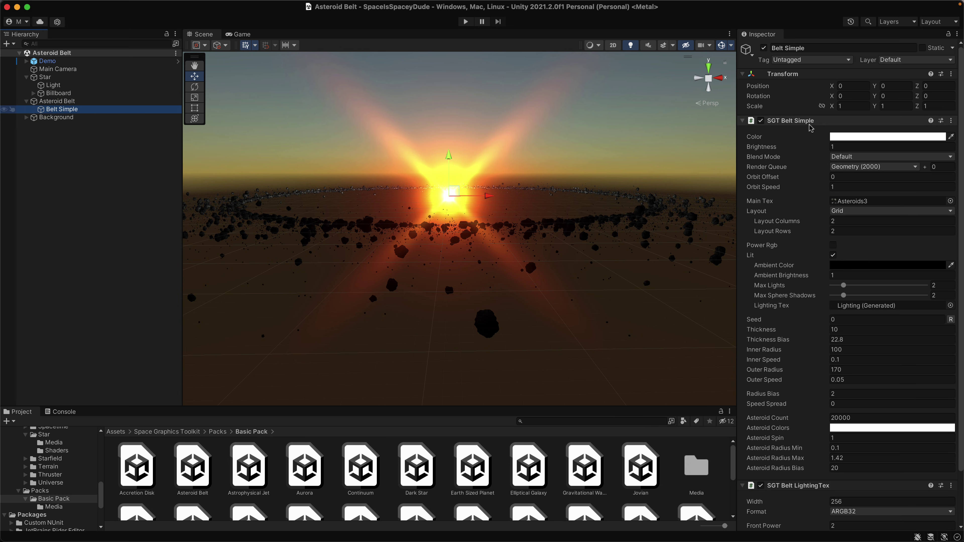
{"action": "left_click_drag", "start_coordinate": [501, 160], "coordinate": [497, 205], "text": "alt"}
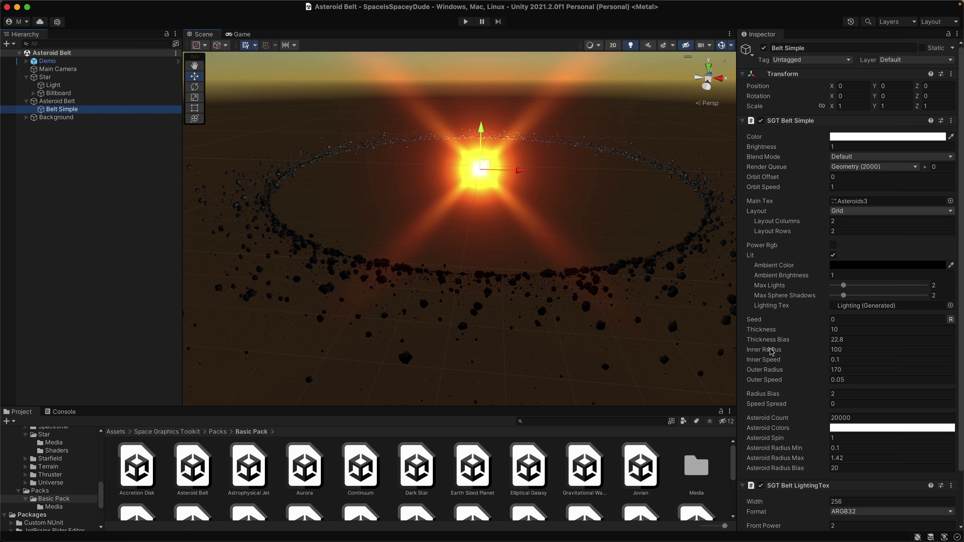
{"action": "left_click_drag", "start_coordinate": [772, 353], "coordinate": [377, 331]}
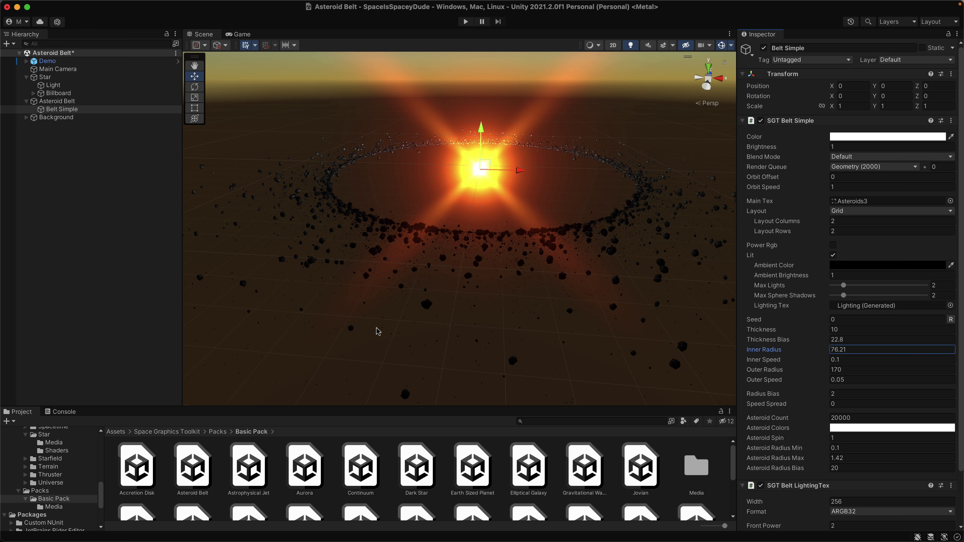
{"action": "left_click_drag", "start_coordinate": [775, 361], "coordinate": [301, 136]}
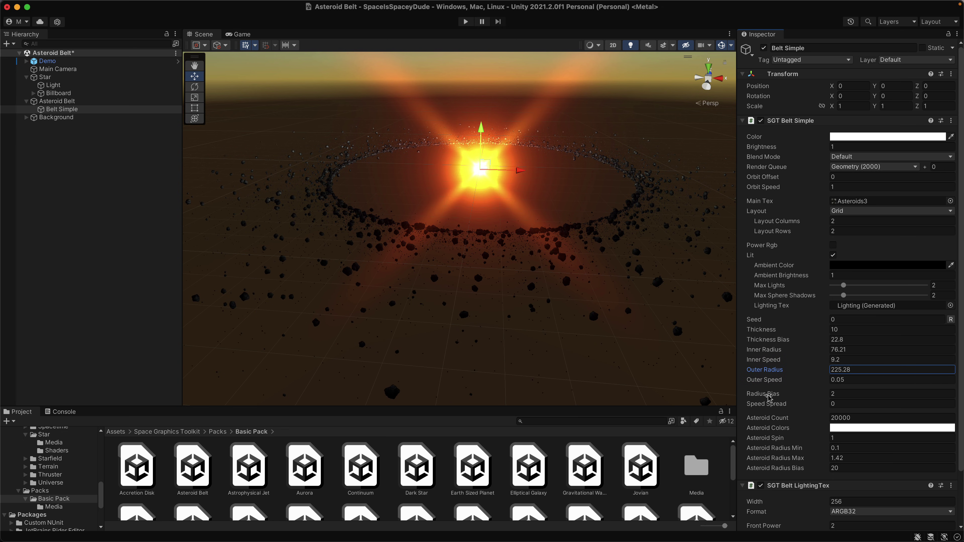
{"action": "left_click", "coordinate": [466, 21]}
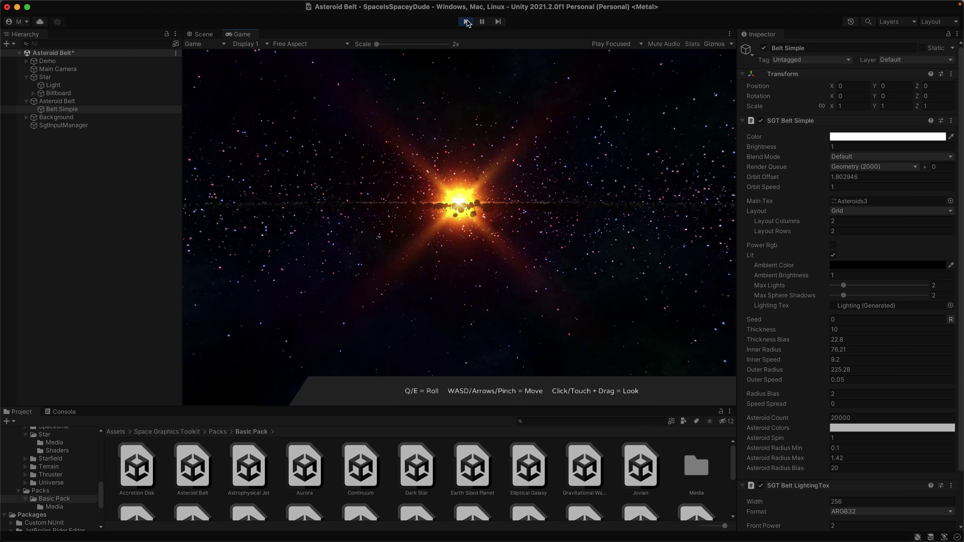
{"action": "left_click", "coordinate": [466, 22]}
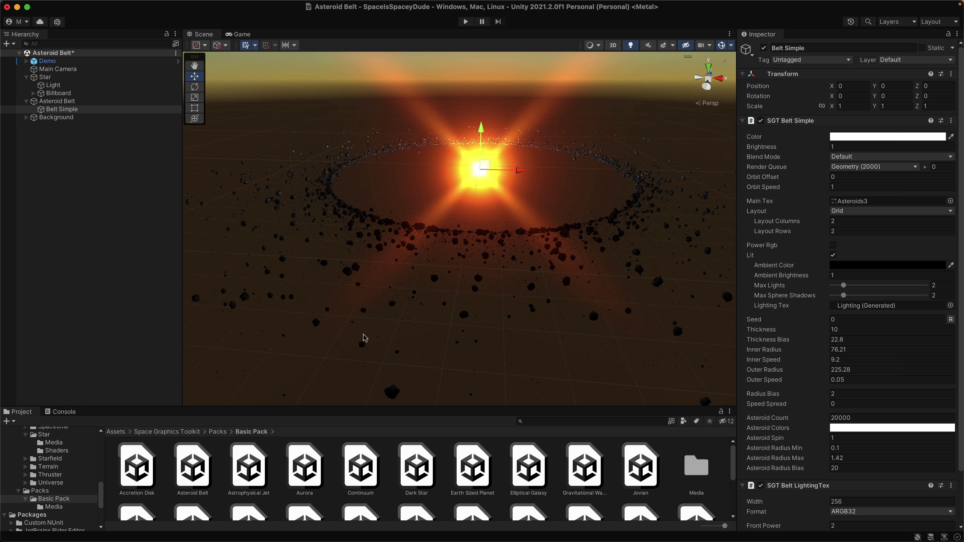
- Open the Jovian scene without saving the Asteroid Belt changes and examine the component settings of the Gas Giant's Jovian object
{"action": "double_click", "coordinate": [643, 469]}
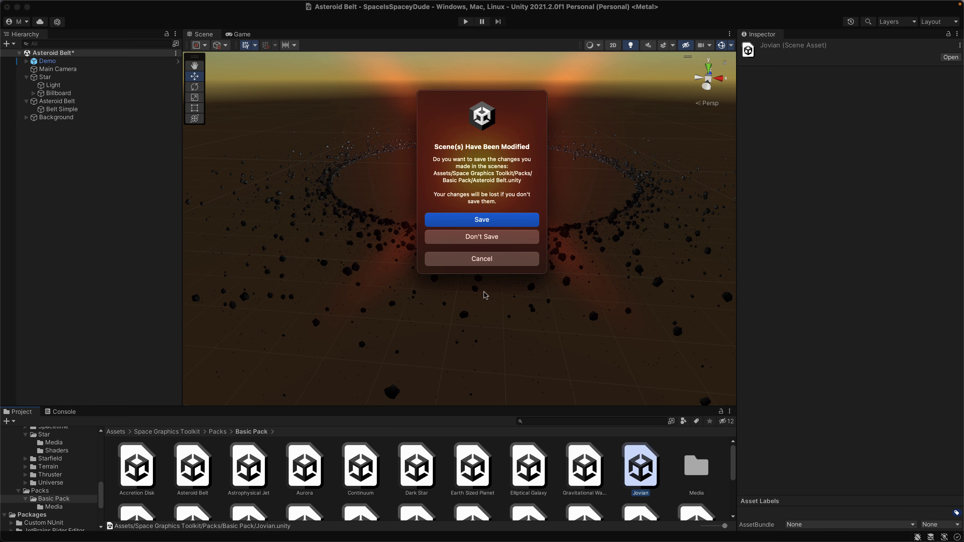
{"action": "left_click", "coordinate": [475, 237]}
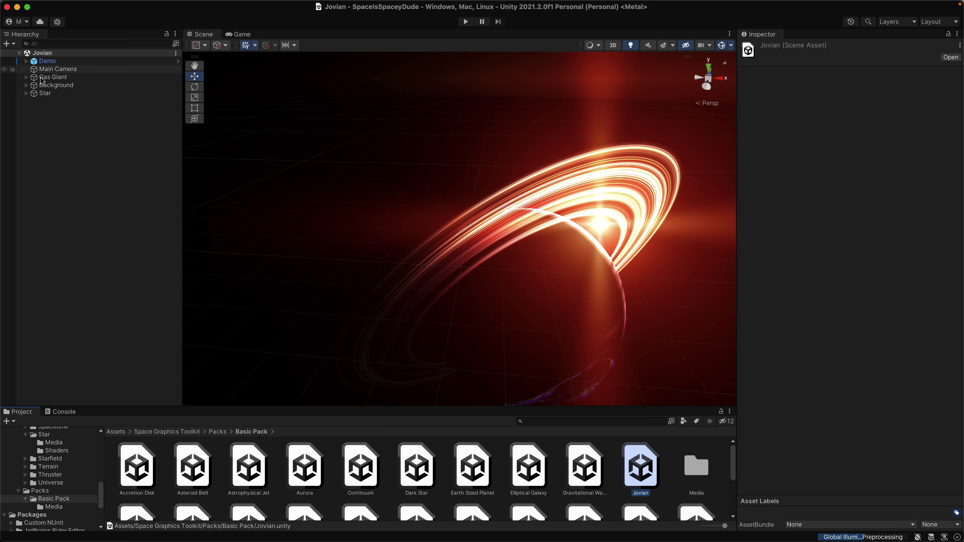
{"action": "left_click", "coordinate": [13, 77]}
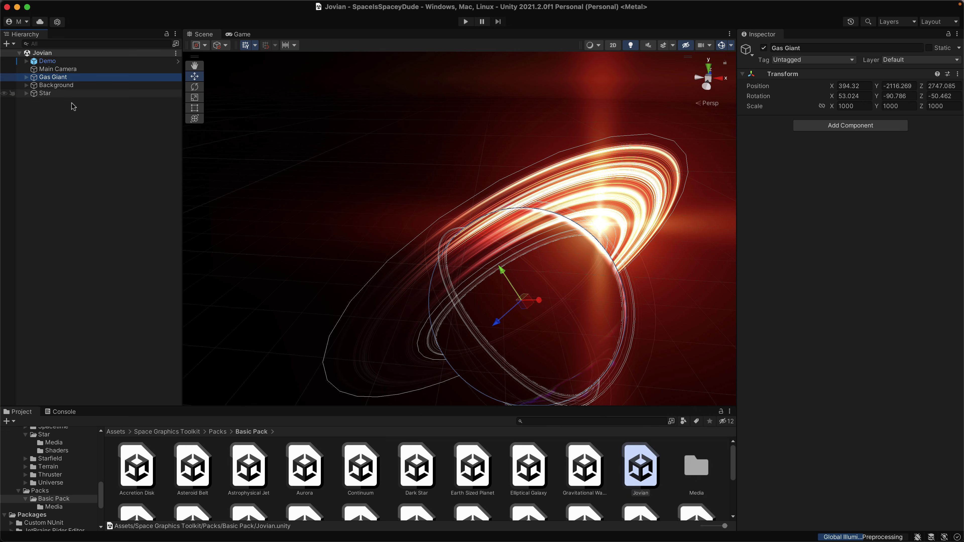
{"action": "left_click", "coordinate": [26, 77]}
{"action": "left_click", "coordinate": [46, 85]}
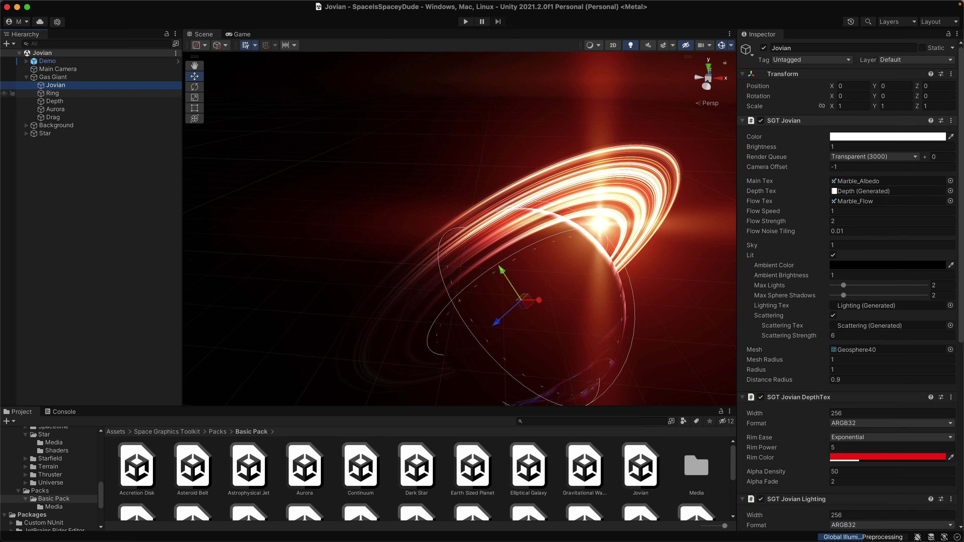
{"action": "scroll", "coordinate": [797, 382], "scroll_direction": "down", "scroll_amount": 5}
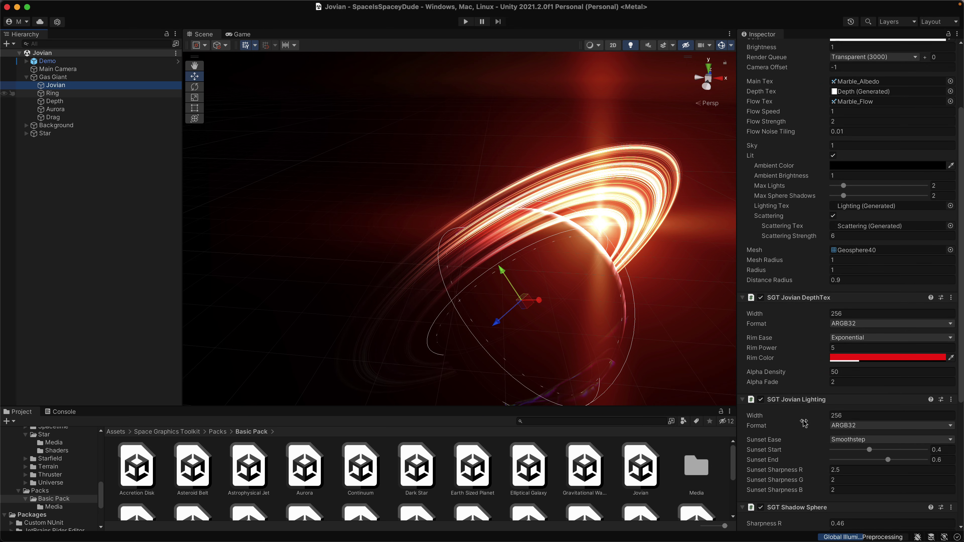
{"action": "scroll", "coordinate": [805, 422], "scroll_direction": "down", "scroll_amount": 5}
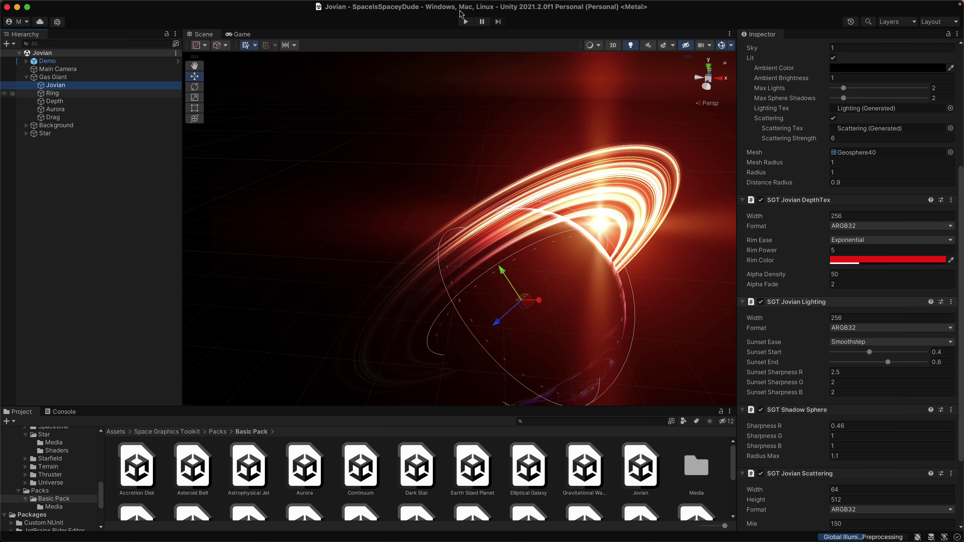
- Preview the Jovian scene in play mode, looking around the ringed planet before stopping it
{"action": "left_click", "coordinate": [466, 21]}
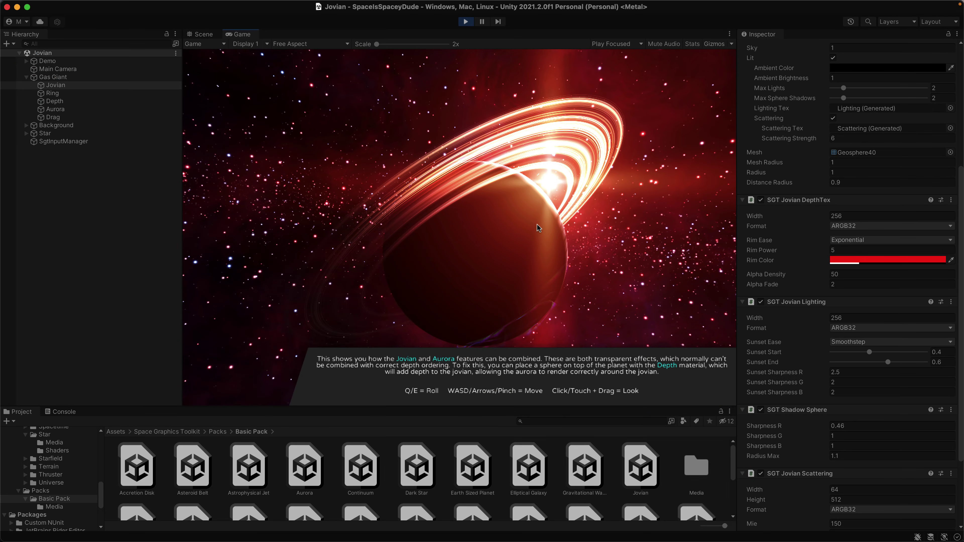
{"action": "left_click_drag", "start_coordinate": [538, 228], "coordinate": [645, 247]}
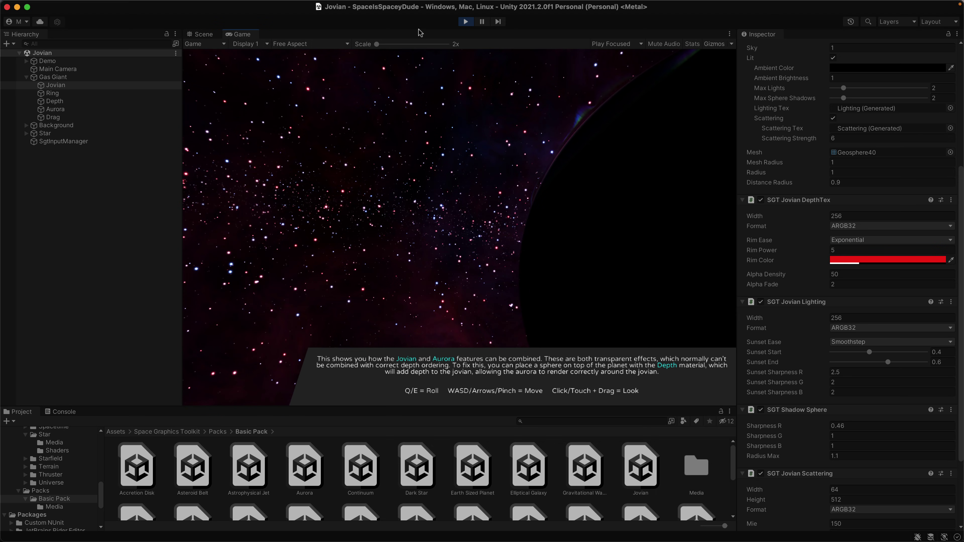
{"action": "left_click", "coordinate": [467, 21]}
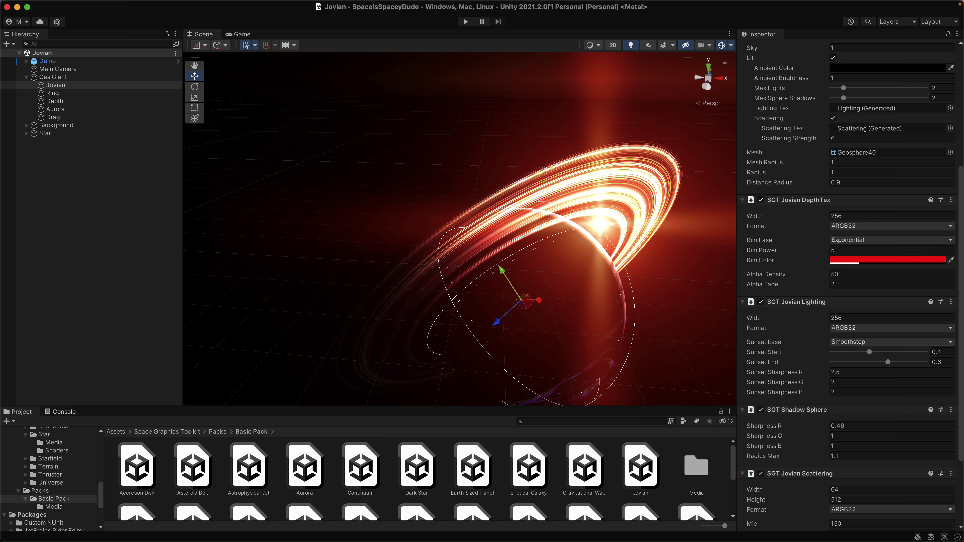
- Open the Earth Sized Planet scene, look around it and inspect the Planet object's settings
{"action": "double_click", "coordinate": [472, 468]}
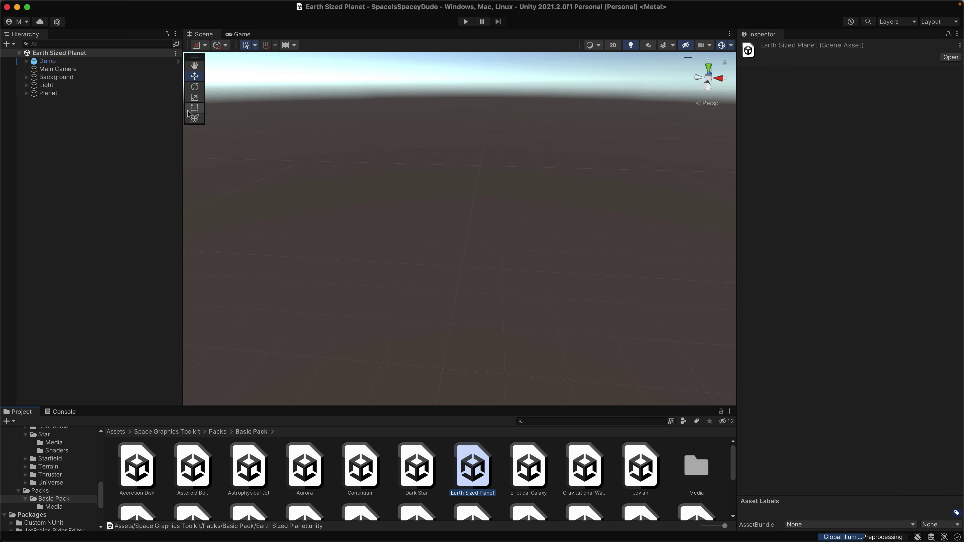
{"action": "right_click_drag", "start_coordinate": [466, 122], "coordinate": [89, 126]}
{"action": "right_click_drag", "start_coordinate": [418, 216], "coordinate": [418, 216]}
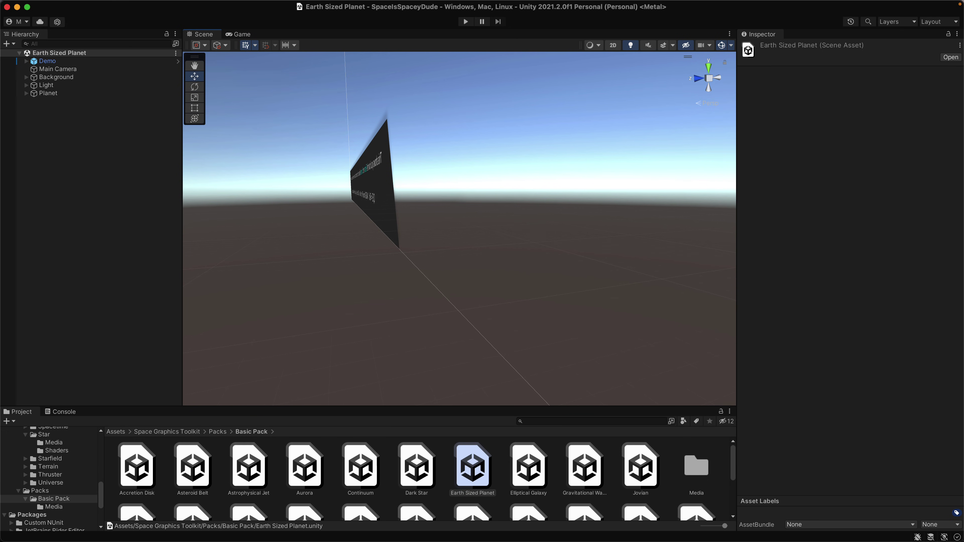
{"action": "left_click", "coordinate": [48, 93]}
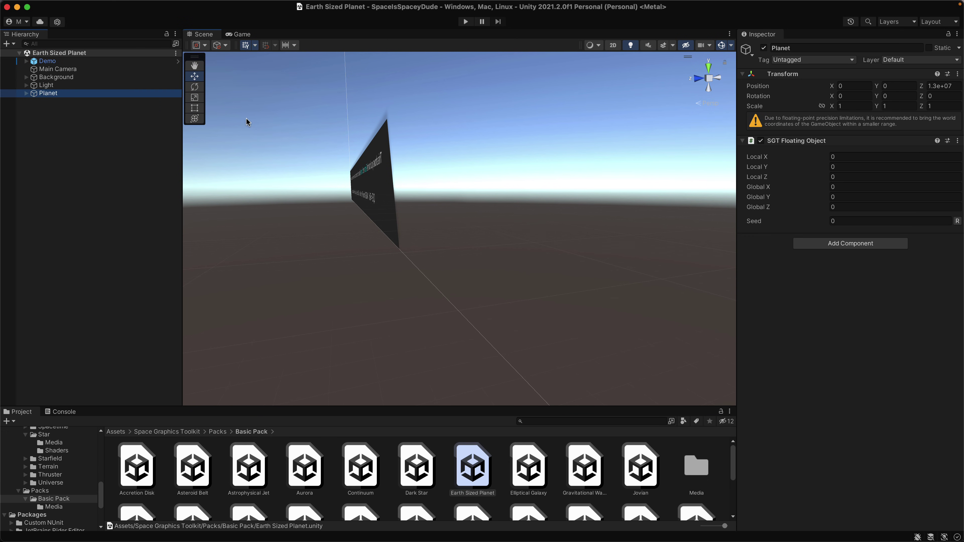
{"action": "right_click_drag", "start_coordinate": [549, 225], "coordinate": [407, 209]}
{"action": "key", "text": "w"}
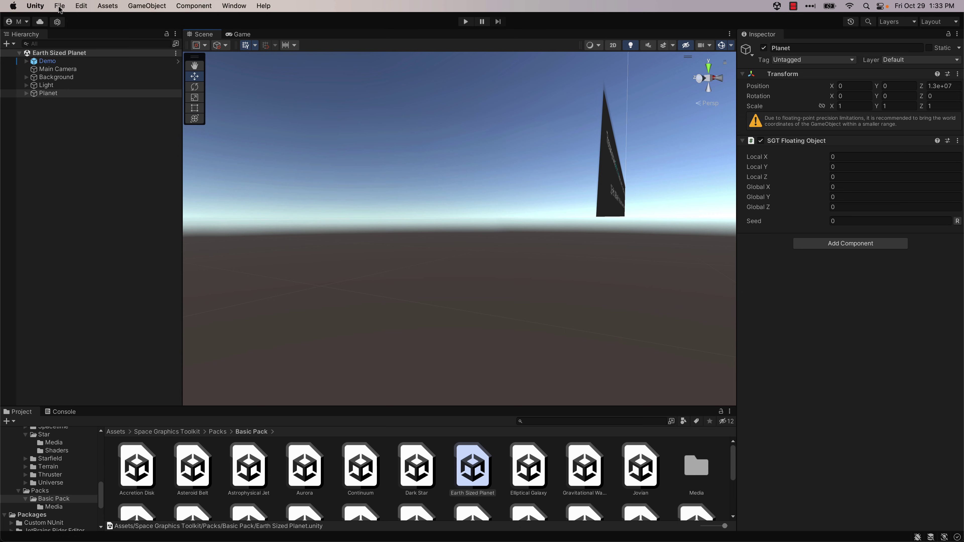
- Create a new scene from the Basic (Built-in) template
{"action": "left_click", "coordinate": [59, 6]}
{"action": "left_click", "coordinate": [65, 21]}
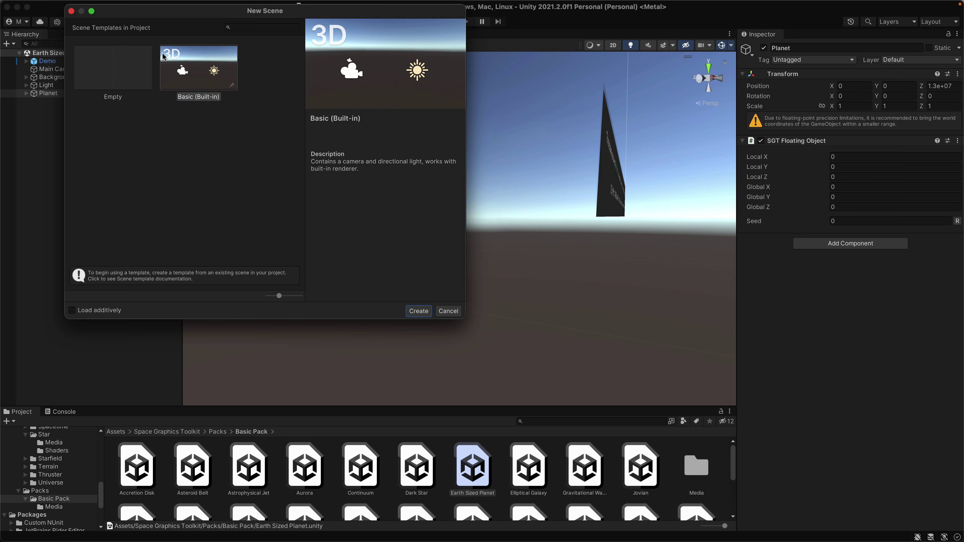
{"action": "double_click", "coordinate": [212, 82]}
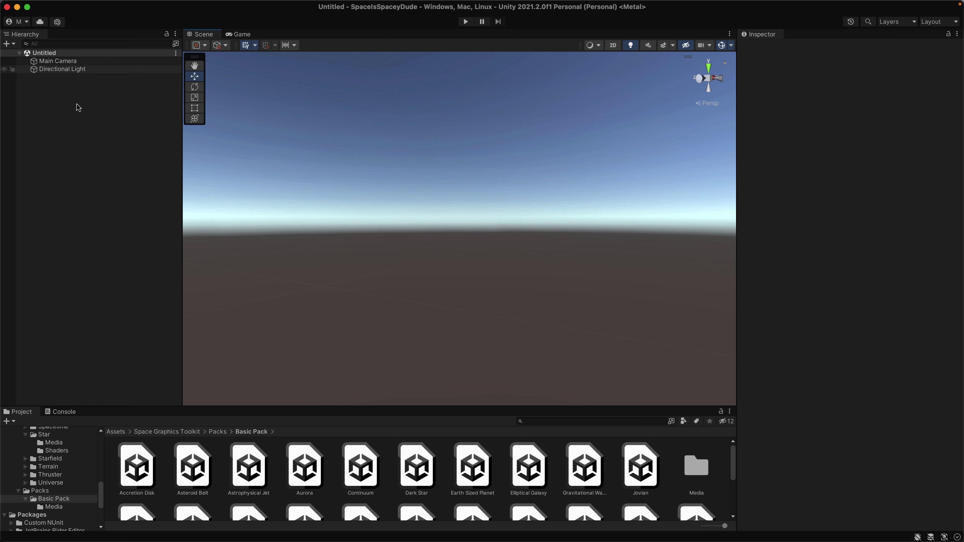
- Add a Space Graphics Toolkit Planet object to the new scene and show its component settings
{"action": "left_click", "coordinate": [12, 44]}
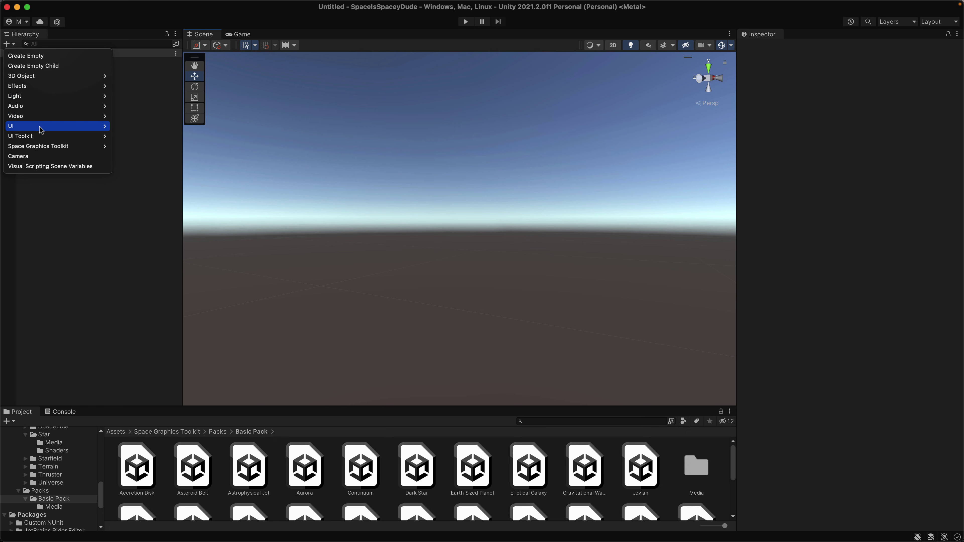
{"action": "mouse_move", "coordinate": [50, 150]}
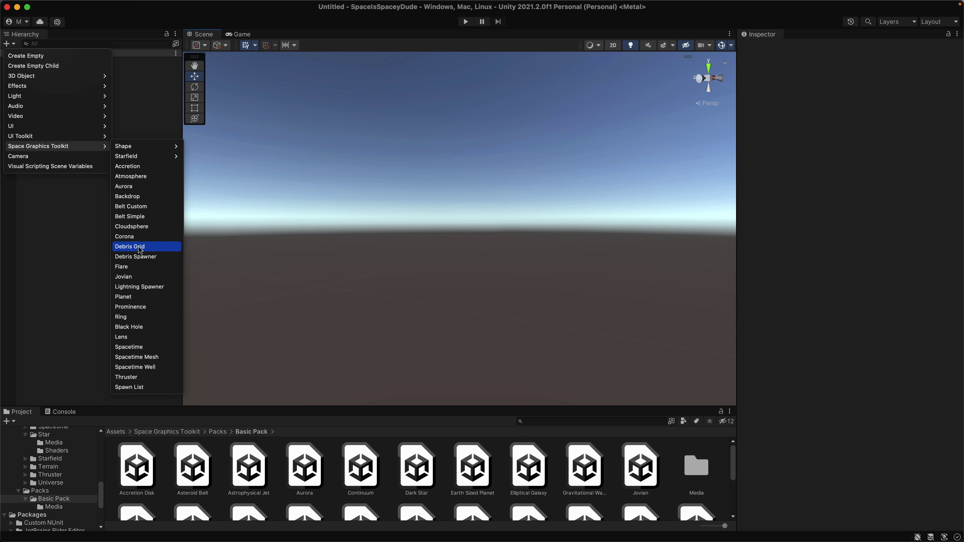
{"action": "left_click", "coordinate": [129, 297]}
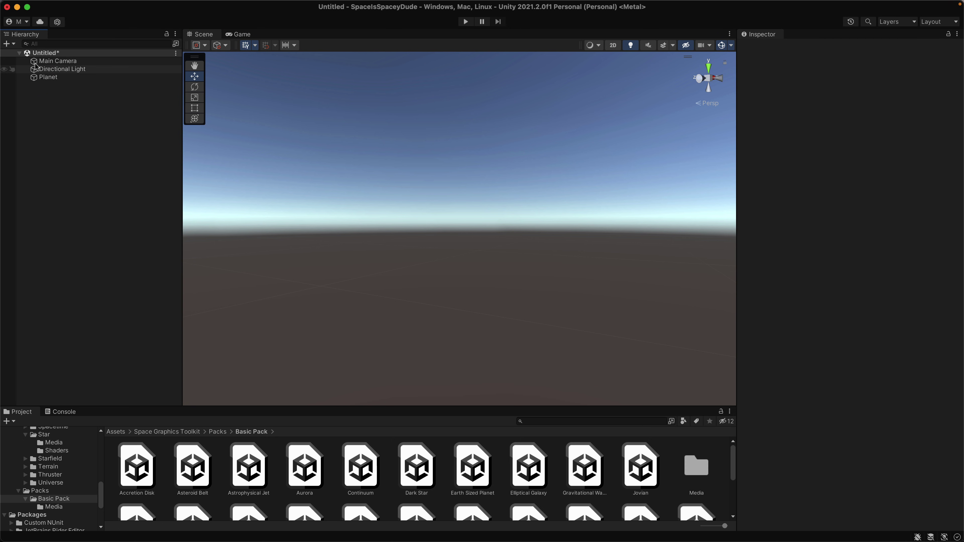
{"action": "left_click", "coordinate": [54, 78]}
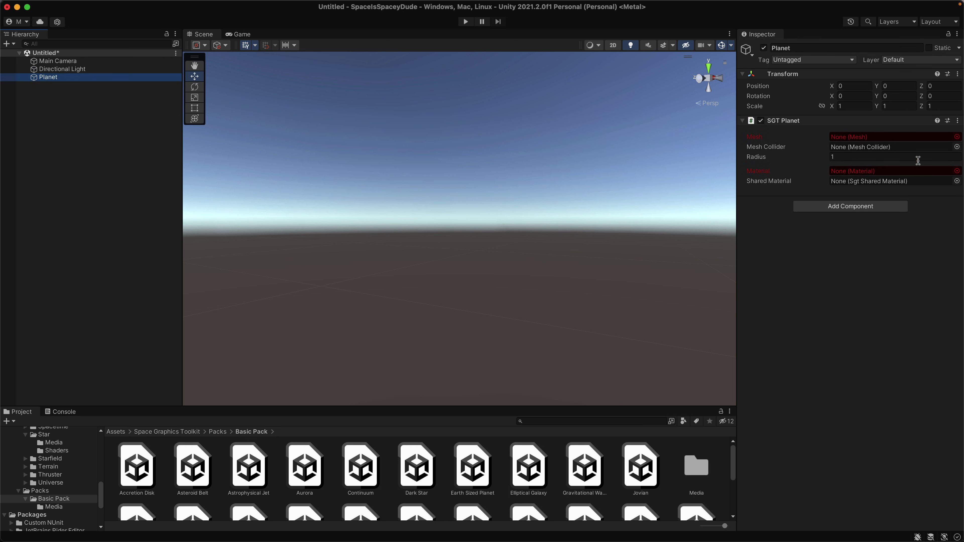
- Assign the built-in Sphere mesh to the planet's SGT Planet component
{"action": "left_click", "coordinate": [957, 137]}
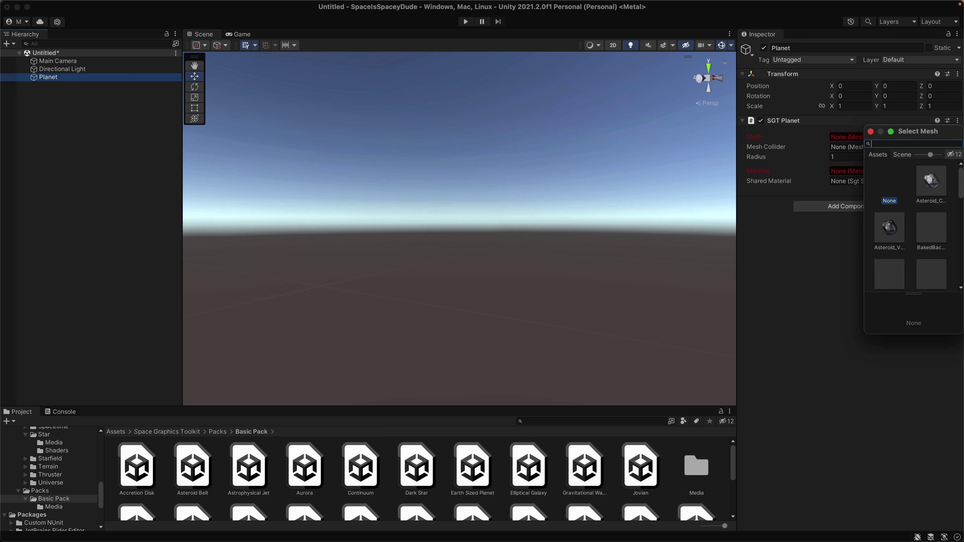
{"action": "scroll", "coordinate": [940, 225], "scroll_direction": "down", "scroll_amount": 5}
{"action": "left_click", "coordinate": [933, 221]}
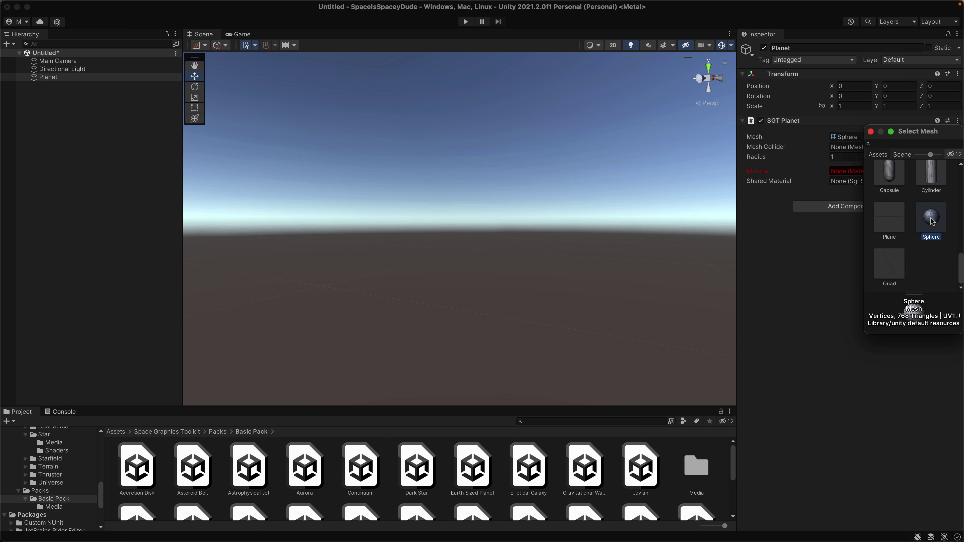
{"action": "left_click", "coordinate": [784, 329]}
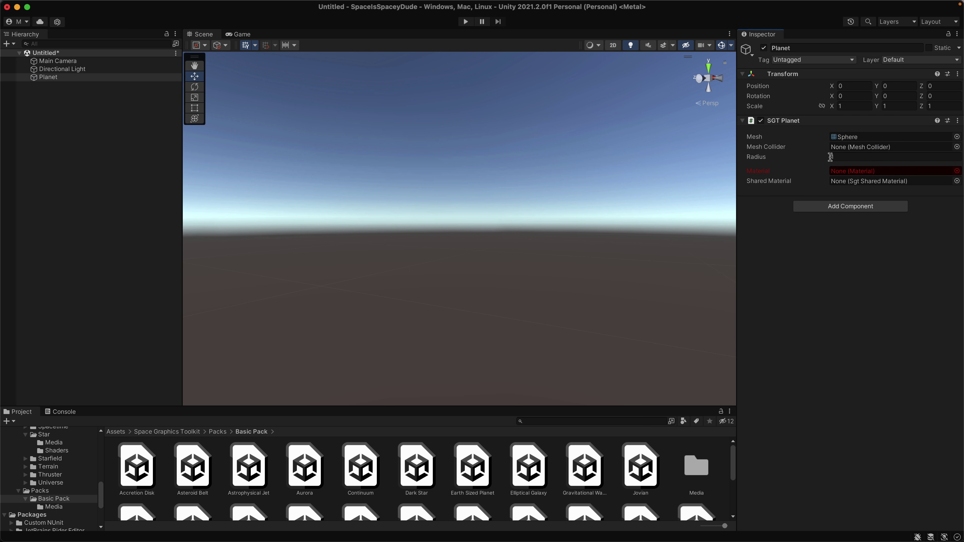
- Assign the Dark Star material to the planet and frame the planet closely in the scene view
{"action": "left_click", "coordinate": [957, 171]}
{"action": "scroll", "coordinate": [905, 265], "scroll_direction": "down", "scroll_amount": 3}
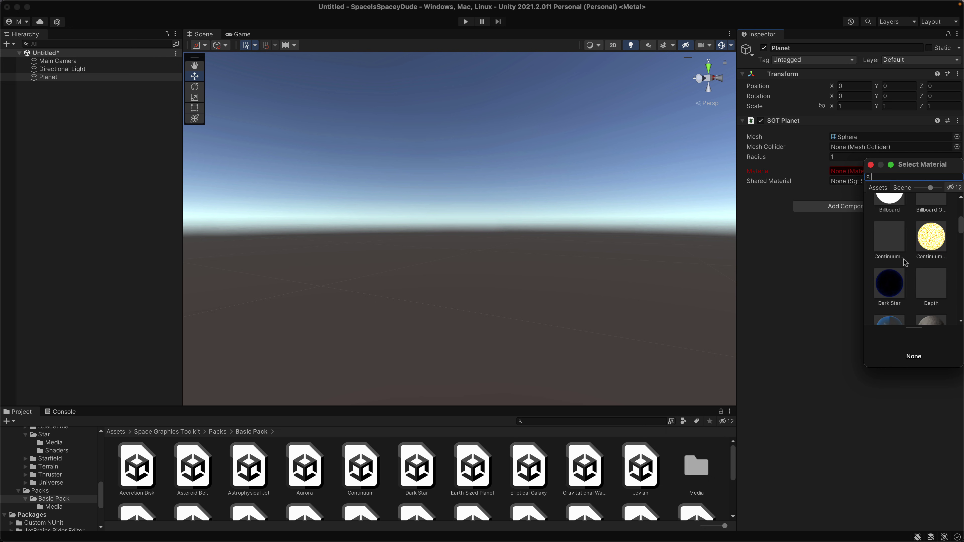
{"action": "scroll", "coordinate": [903, 273], "scroll_direction": "up", "scroll_amount": 1}
{"action": "left_click", "coordinate": [896, 283]}
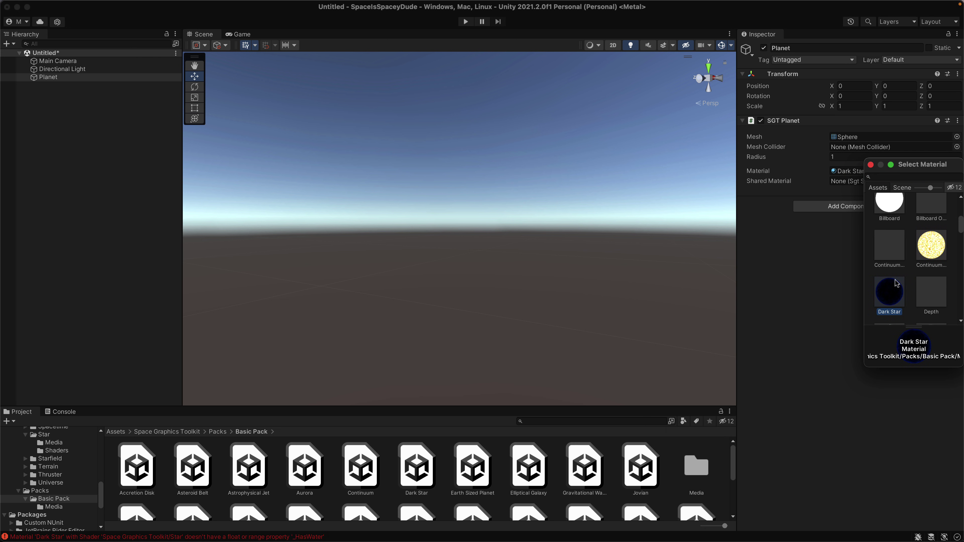
{"action": "left_click", "coordinate": [784, 284]}
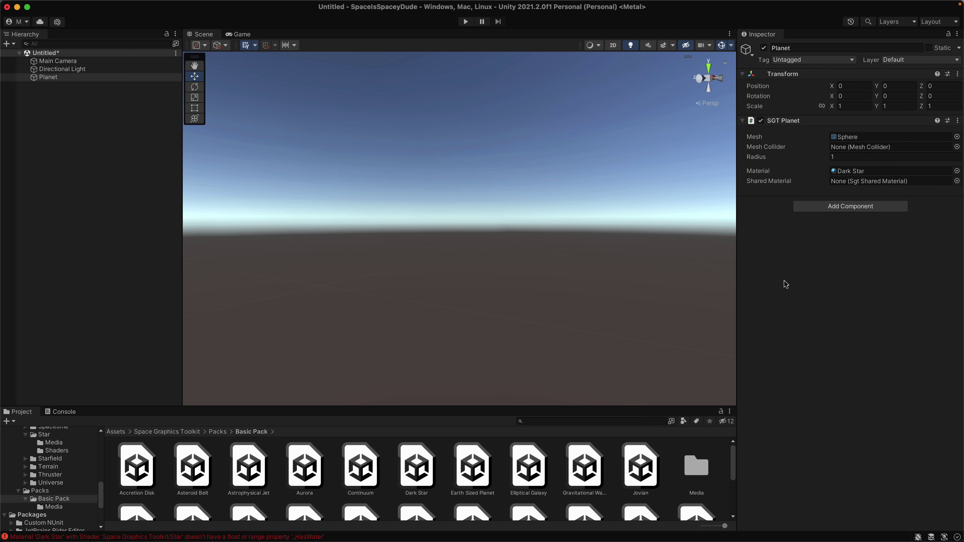
{"action": "double_click", "coordinate": [41, 78]}
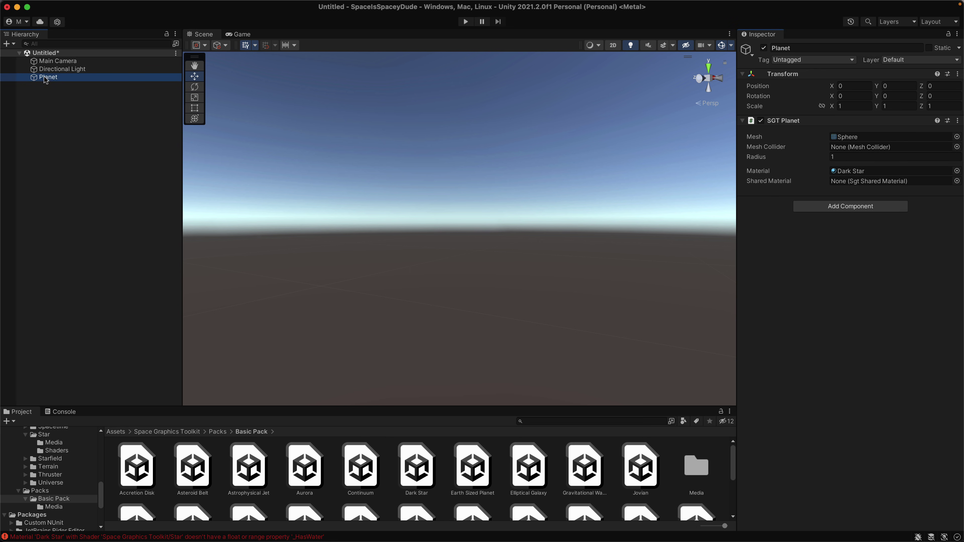
{"action": "scroll", "coordinate": [497, 210], "scroll_direction": "up", "scroll_amount": 10}
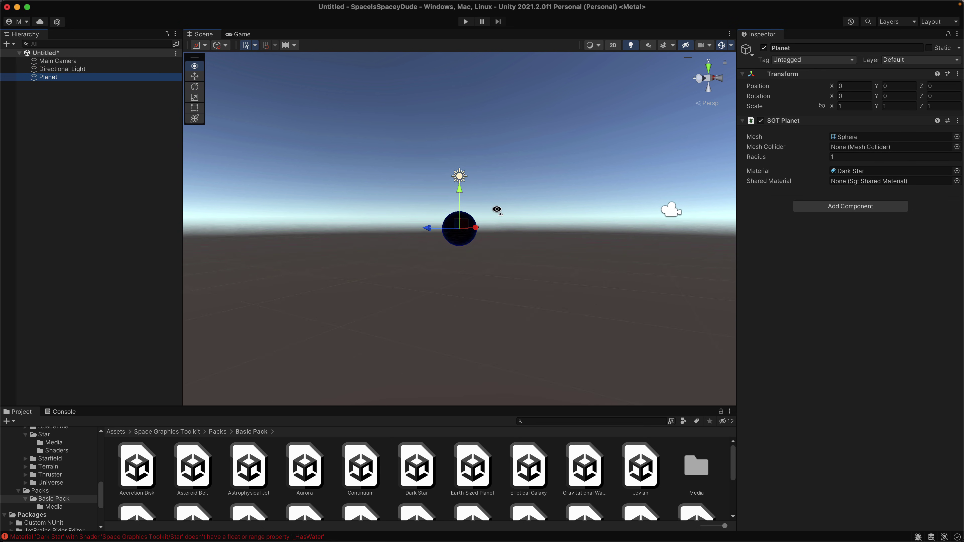
{"action": "scroll", "coordinate": [497, 210], "scroll_direction": "up", "scroll_amount": 3}
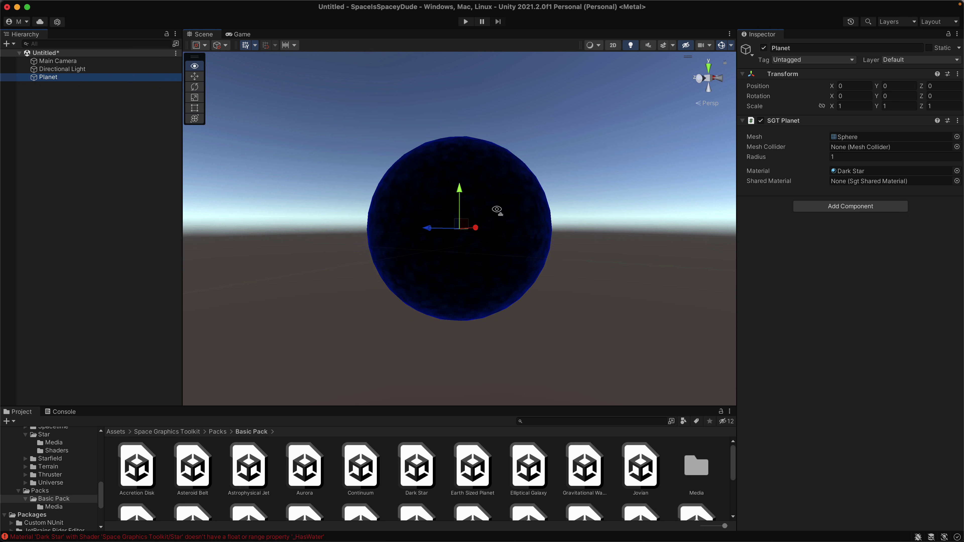
- Change the planet's material to Obsidian Planet and set its radius to 1.64
{"action": "left_click", "coordinate": [957, 172]}
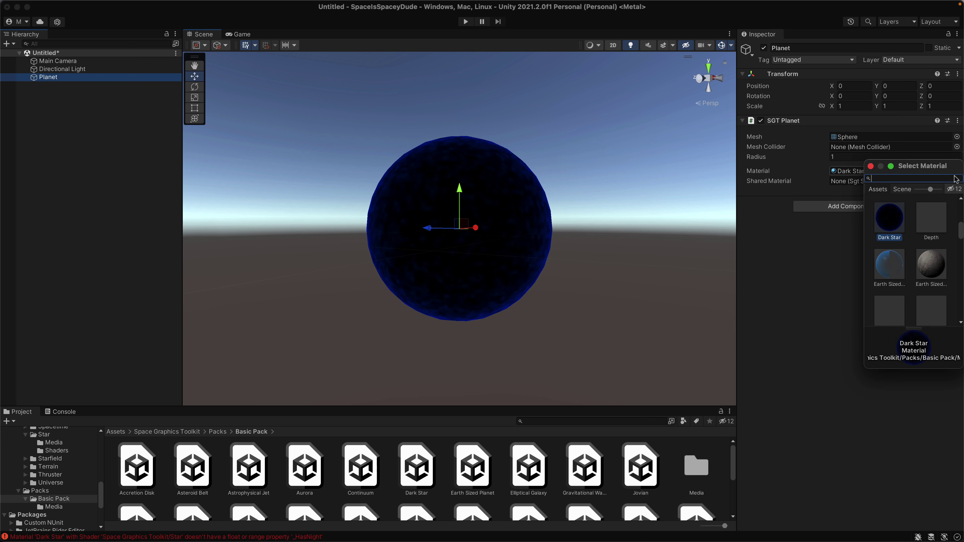
{"action": "scroll", "coordinate": [920, 243], "scroll_direction": "down", "scroll_amount": 3}
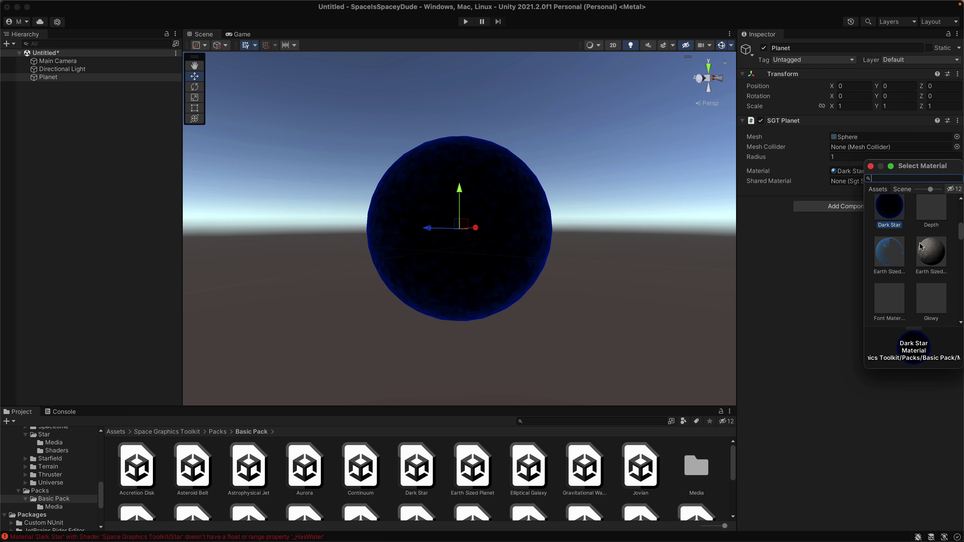
{"action": "scroll", "coordinate": [920, 249], "scroll_direction": "up", "scroll_amount": 2}
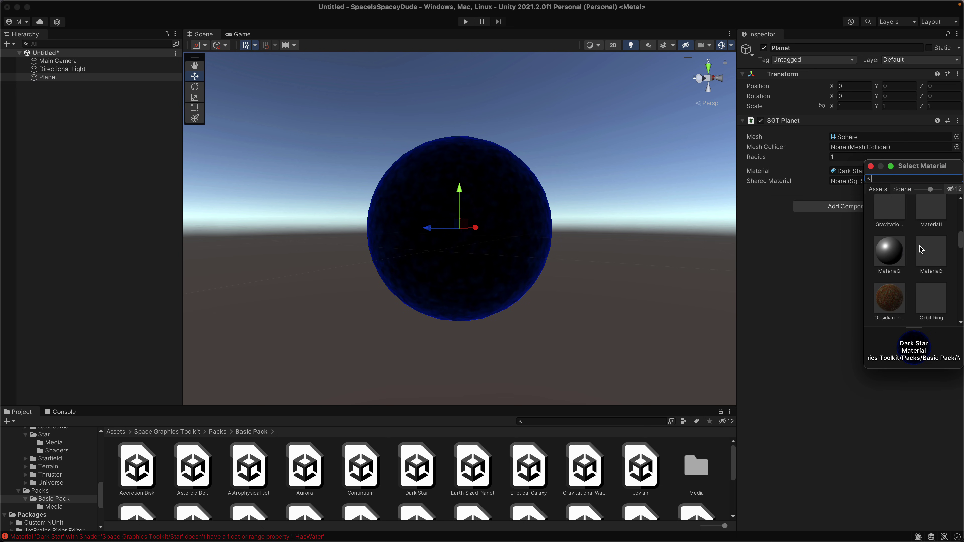
{"action": "left_click", "coordinate": [895, 295]}
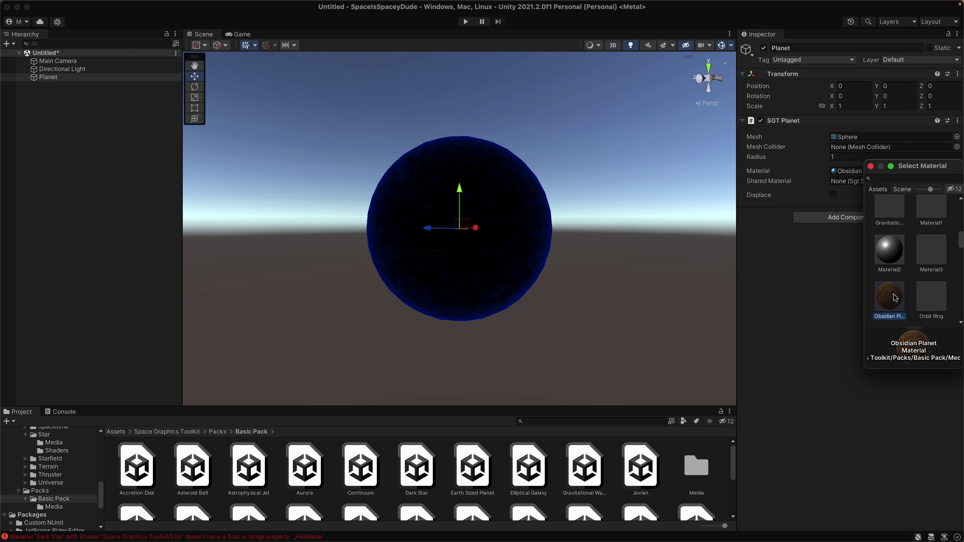
{"action": "double_click", "coordinate": [889, 300]}
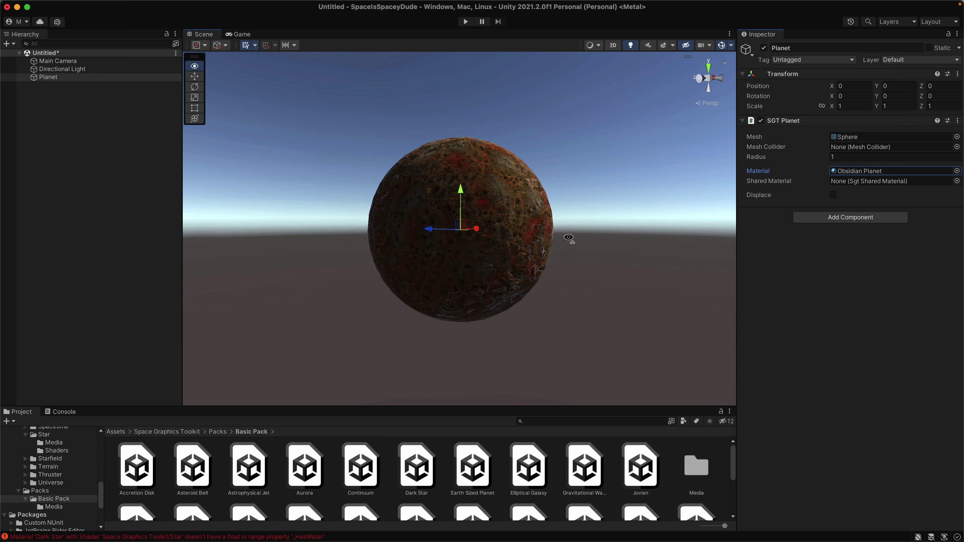
{"action": "mouse_move", "coordinate": [570, 239]}
{"action": "left_mouse_down", "text": "alt"}
{"action": "mouse_move", "coordinate": [626, 238]}
{"action": "mouse_move", "coordinate": [583, 233]}
{"action": "left_mouse_up", "text": "alt"}
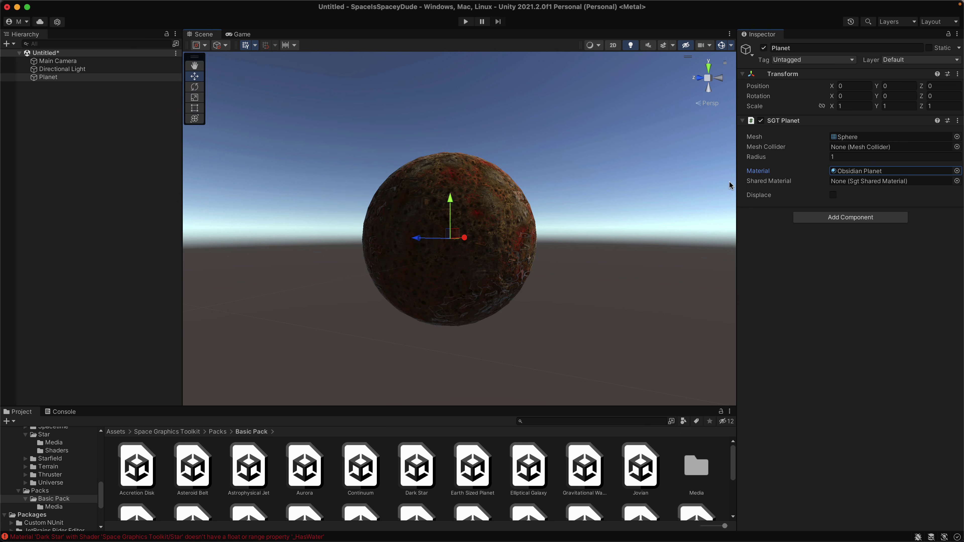
{"action": "left_click_drag", "start_coordinate": [752, 158], "coordinate": [704, 248]}
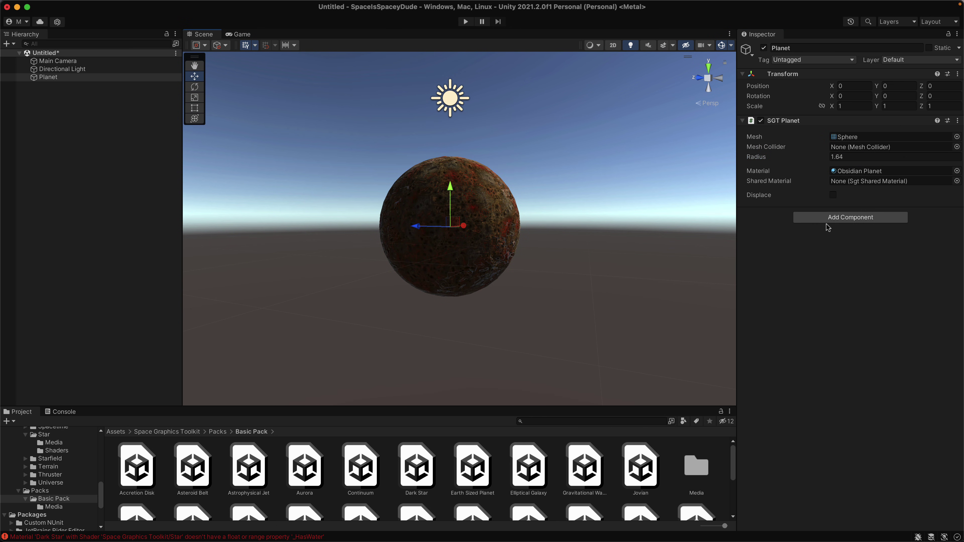
- Add the SGT Atmosphere component from the Space Graphics Toolkit components to the planet
{"action": "left_click", "coordinate": [835, 218]}
{"action": "scroll", "coordinate": [838, 316], "scroll_direction": "down", "scroll_amount": 3}
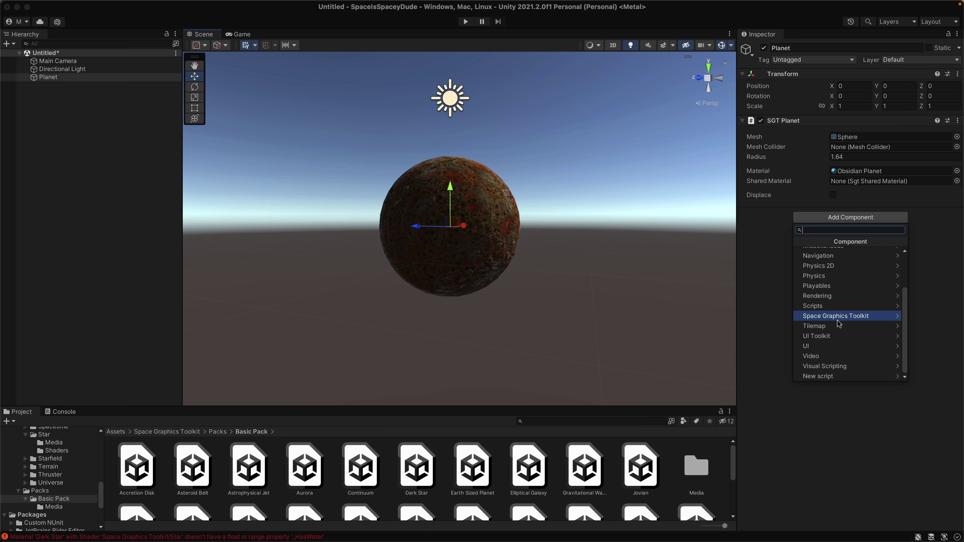
{"action": "left_click", "coordinate": [841, 326]}
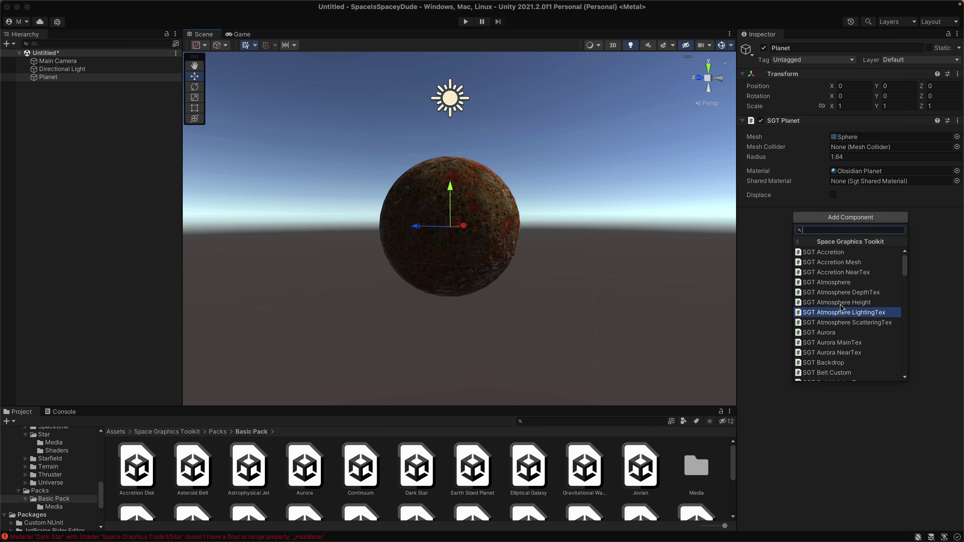
{"action": "left_click", "coordinate": [835, 282]}
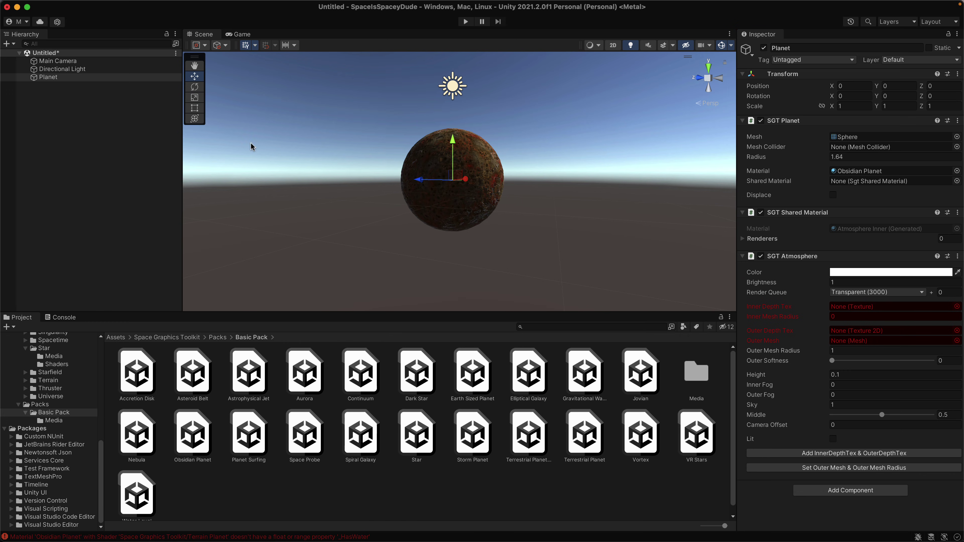
- Generate the atmosphere's inner and outer depth textures and outer mesh, and set its Inner Mesh Radius to 1.64
{"action": "left_click", "coordinate": [882, 455]}
{"action": "scroll", "coordinate": [882, 475], "scroll_direction": "down", "scroll_amount": 5}
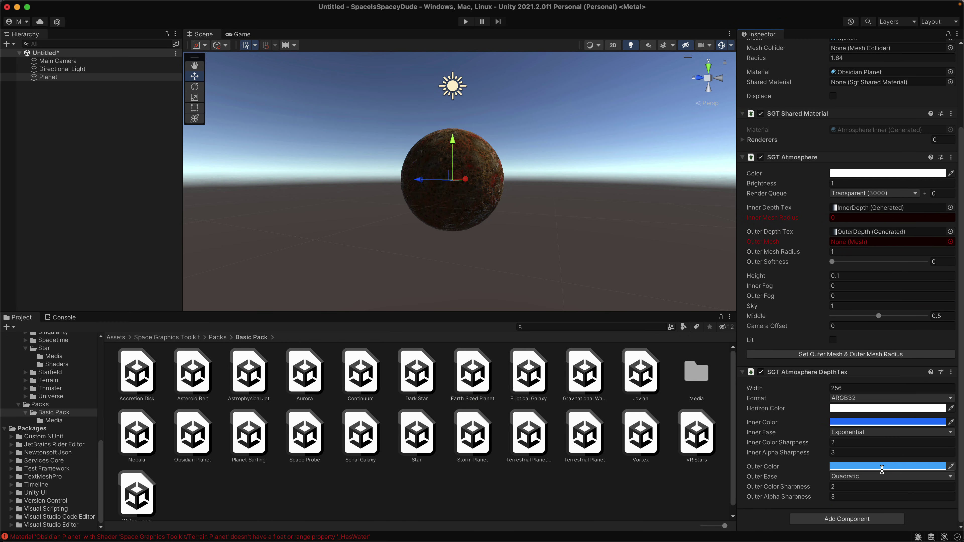
{"action": "left_click", "coordinate": [863, 355]}
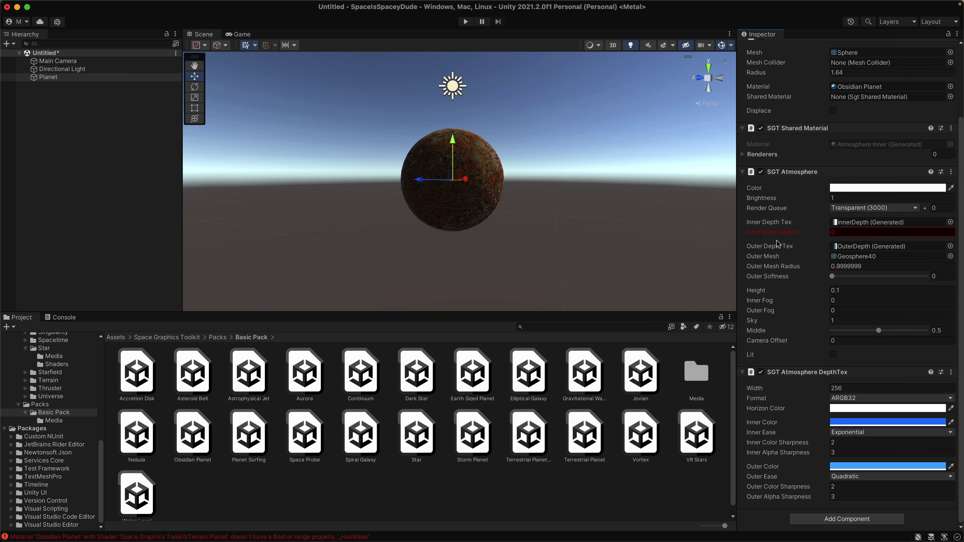
{"action": "left_click_drag", "start_coordinate": [771, 232], "coordinate": [803, 237]}
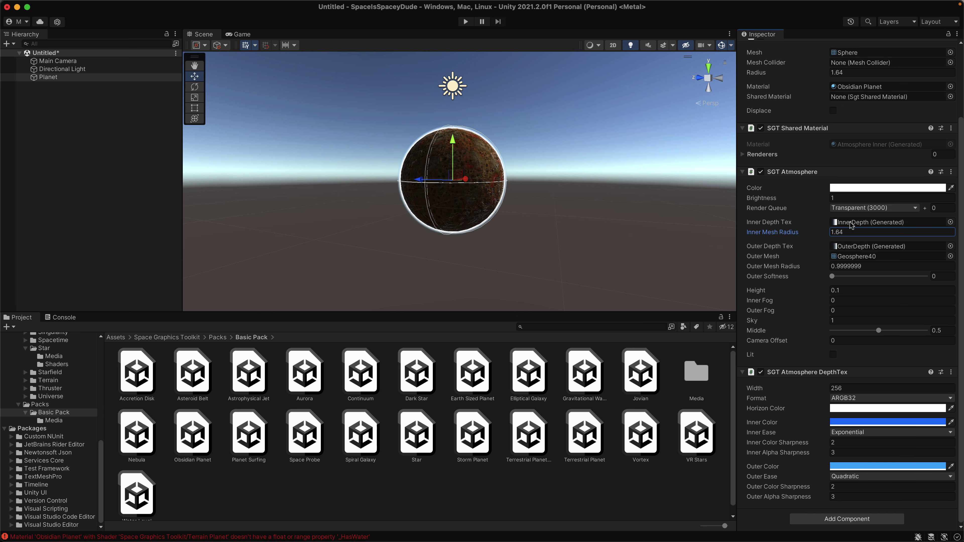
- Give the atmosphere a semi-transparent blue color, a Height of 0.4, an Inner Fog of 0.09 and an Outer Fog of 0.53
{"action": "left_click", "coordinate": [860, 188]}
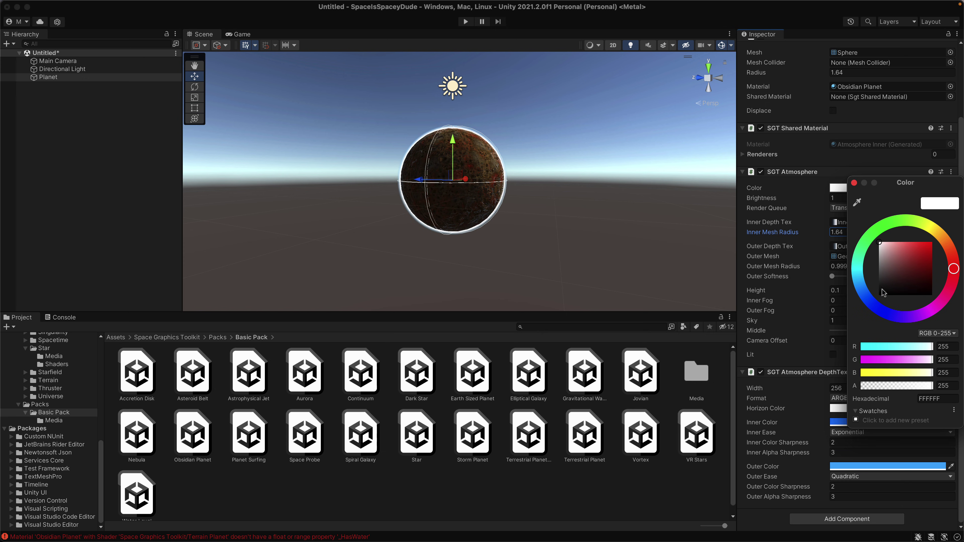
{"action": "left_click", "coordinate": [881, 311]}
{"action": "left_click_drag", "start_coordinate": [919, 255], "coordinate": [921, 246]}
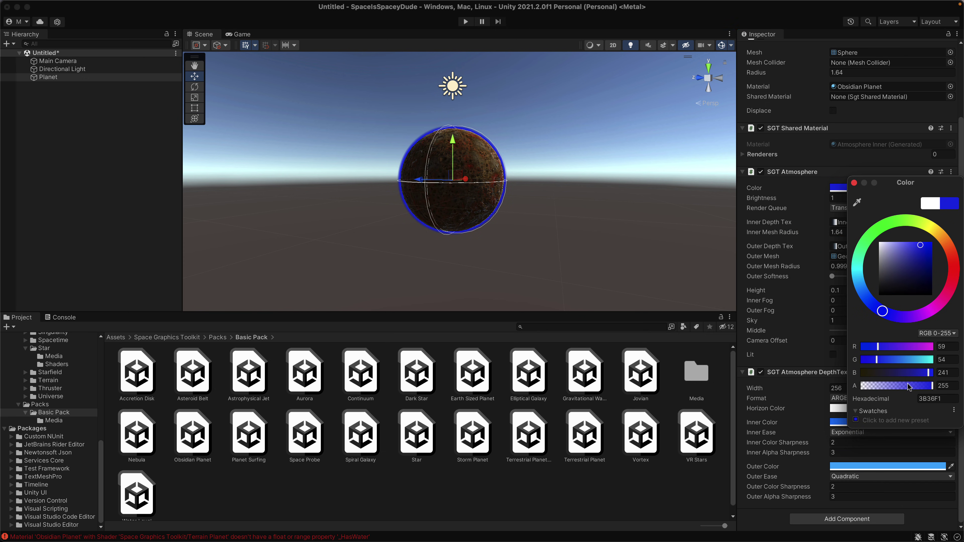
{"action": "left_click_drag", "start_coordinate": [907, 383], "coordinate": [878, 385]}
{"action": "left_click", "coordinate": [743, 220]}
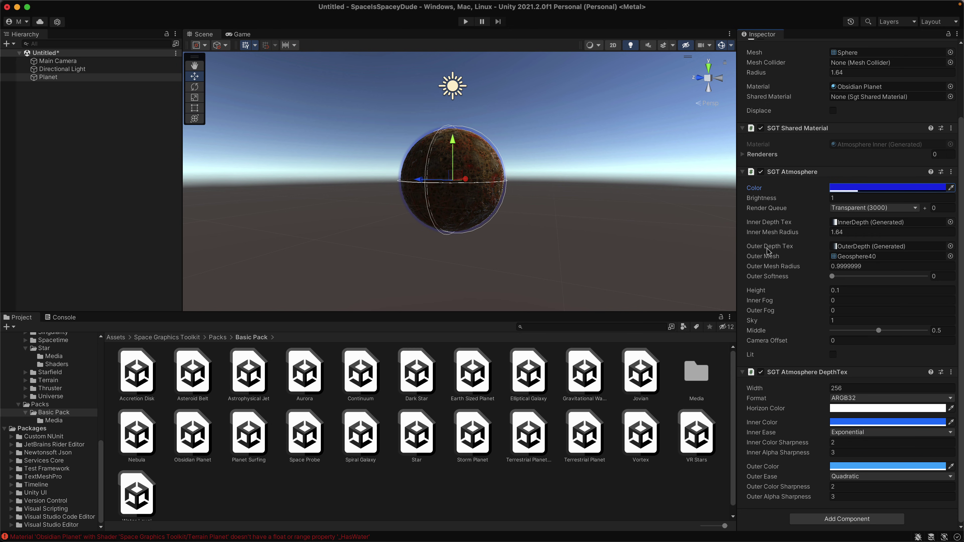
{"action": "left_click_drag", "start_coordinate": [785, 290], "coordinate": [776, 309]}
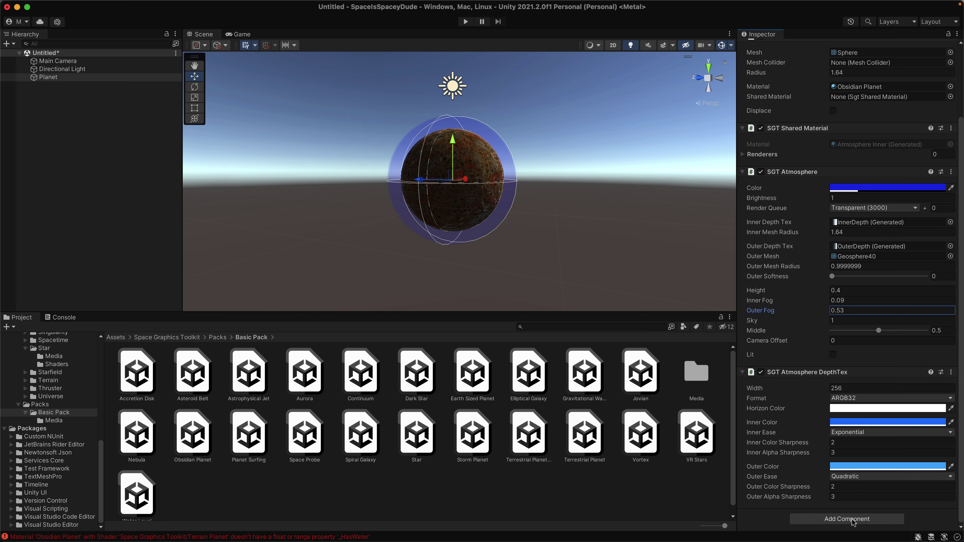
- Add the SGT Belt Custom component from the Space Graphics Toolkit components to the planet
{"action": "left_click", "coordinate": [833, 519]}
{"action": "scroll", "coordinate": [837, 462], "scroll_direction": "down", "scroll_amount": 3}
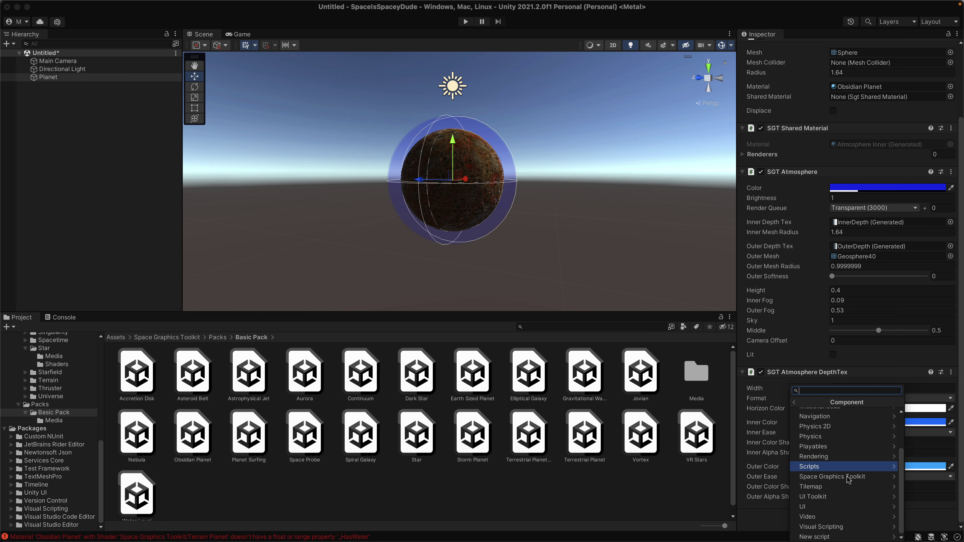
{"action": "left_click", "coordinate": [831, 477]}
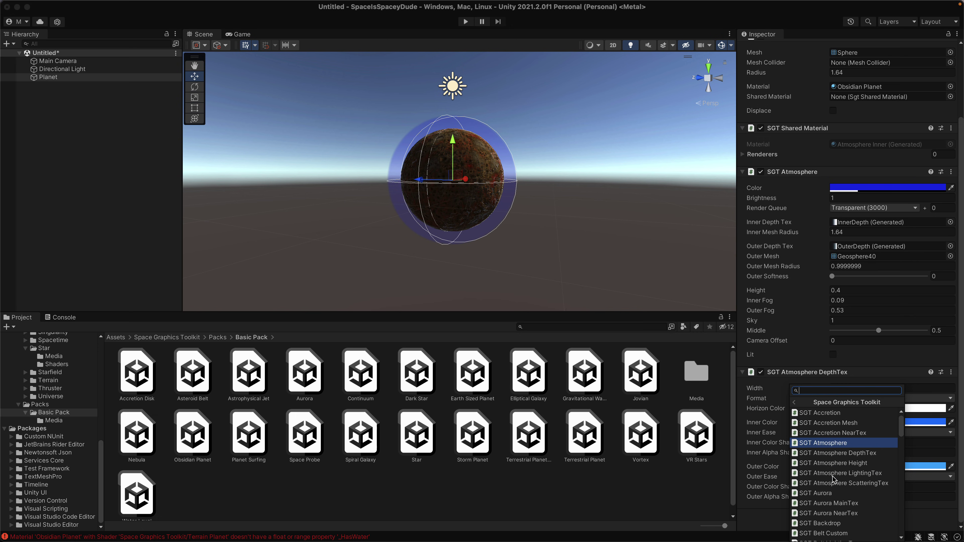
{"action": "scroll", "coordinate": [832, 480], "scroll_direction": "down", "scroll_amount": 10}
{"action": "scroll", "coordinate": [832, 480], "scroll_direction": "down", "scroll_amount": 10}
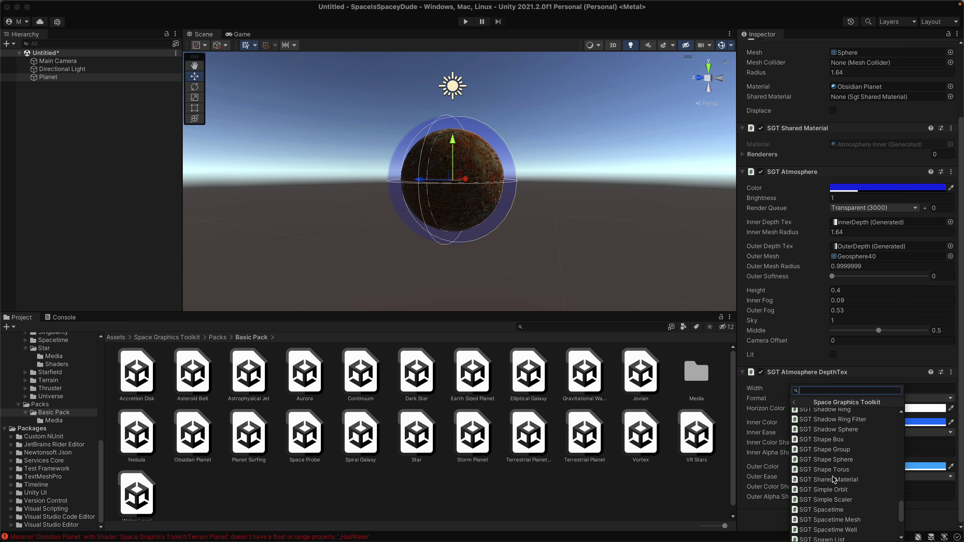
{"action": "scroll", "coordinate": [832, 480], "scroll_direction": "up", "scroll_amount": 8}
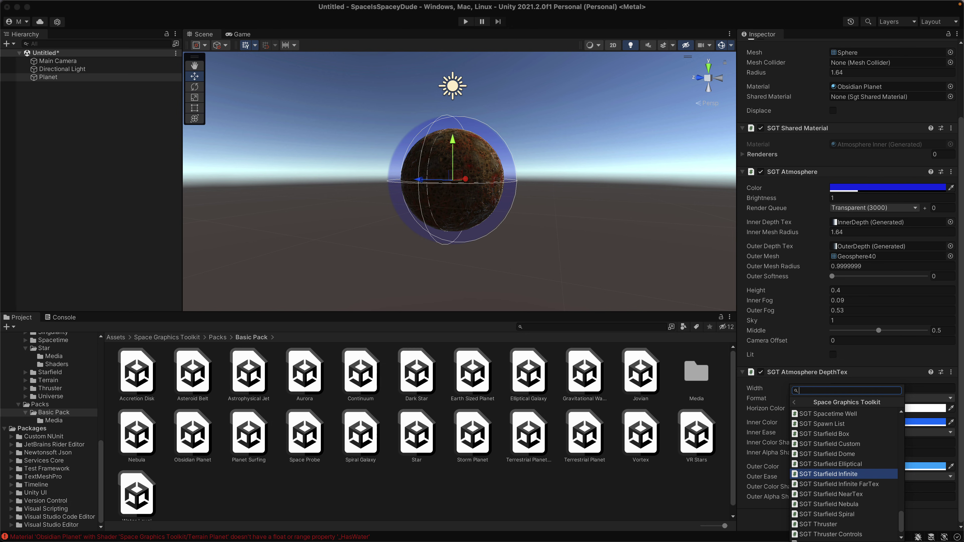
{"action": "scroll", "coordinate": [832, 482], "scroll_direction": "up", "scroll_amount": 3}
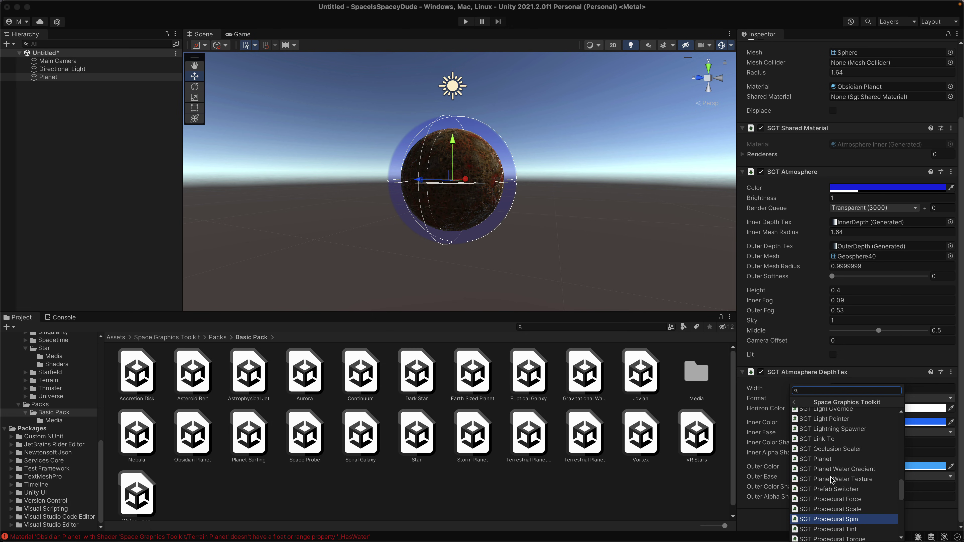
{"action": "scroll", "coordinate": [839, 455], "scroll_direction": "up", "scroll_amount": 6}
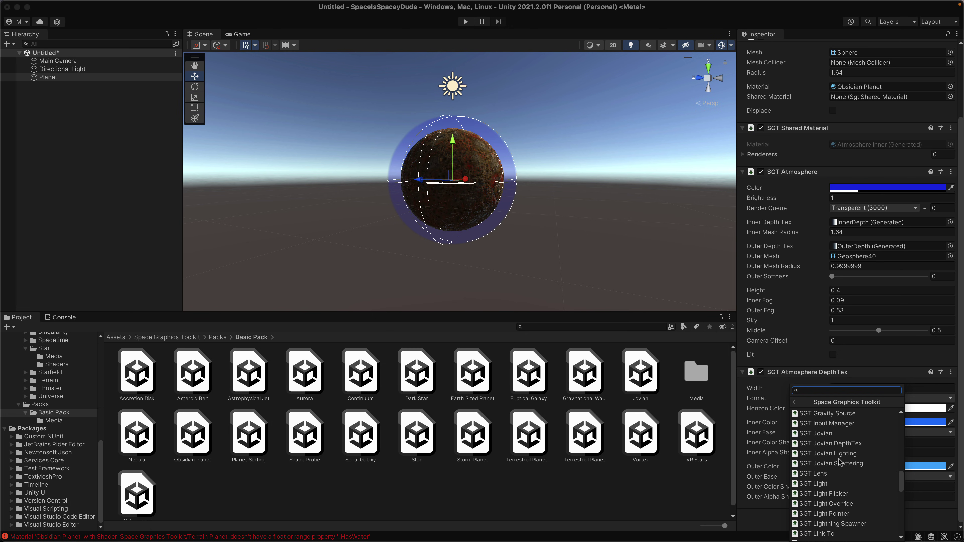
{"action": "scroll", "coordinate": [839, 457], "scroll_direction": "up", "scroll_amount": 10}
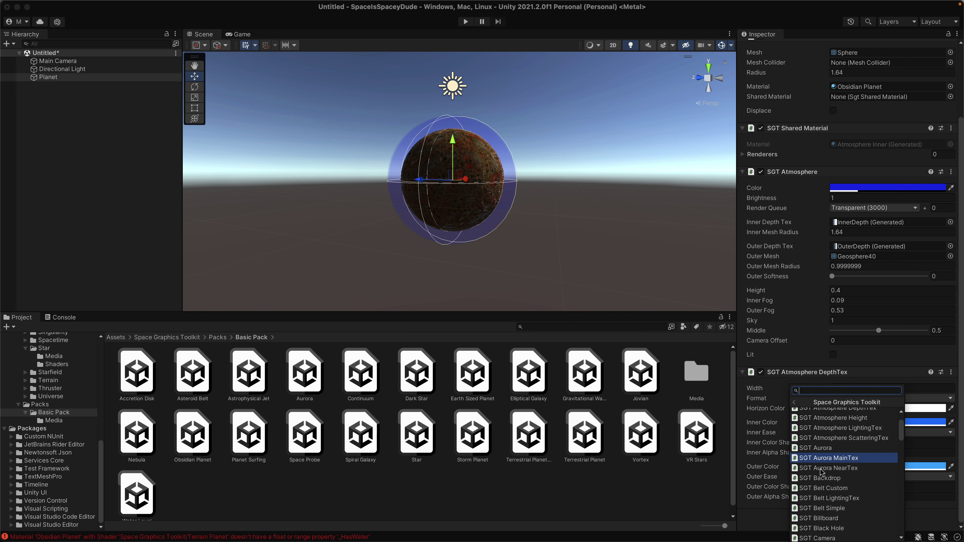
{"action": "left_click", "coordinate": [804, 489]}
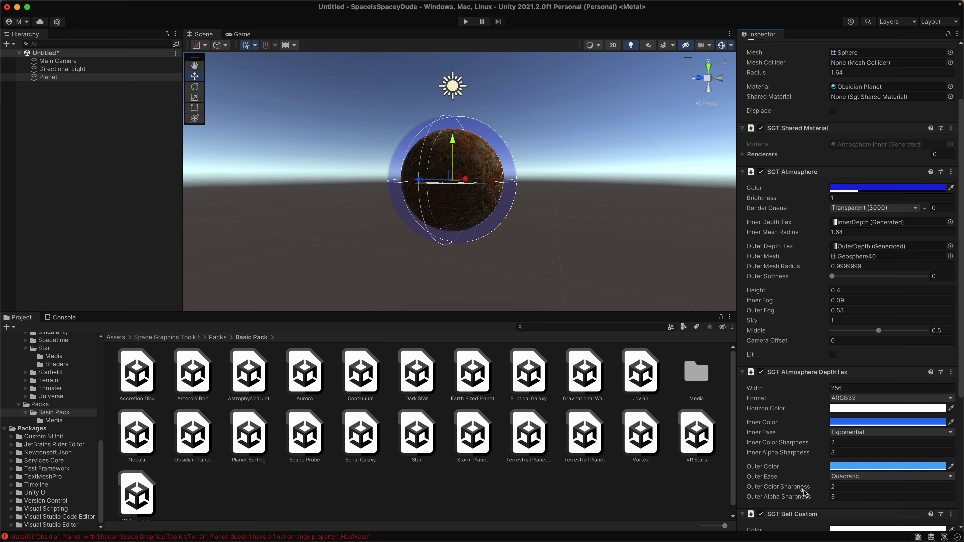
- Assign the Asteroids2 texture as the belt's Main Tex and apply the offered fix for the missing SgtCamera
{"action": "scroll", "coordinate": [803, 475], "scroll_direction": "down", "scroll_amount": 10}
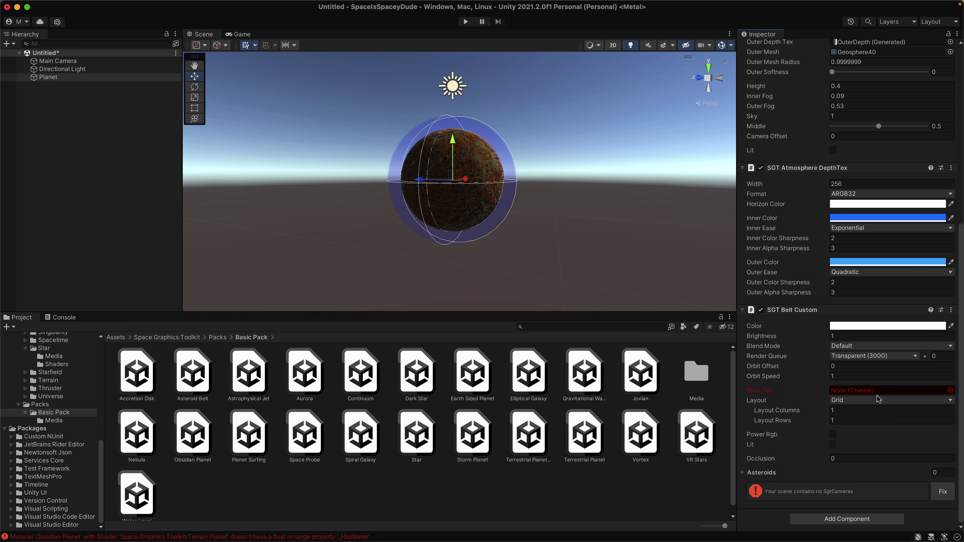
{"action": "left_click", "coordinate": [950, 391]}
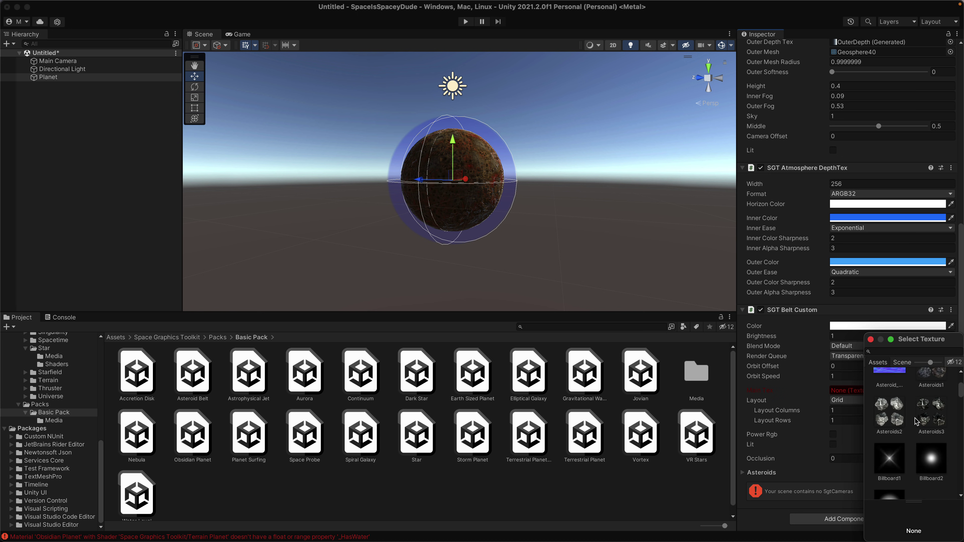
{"action": "left_click", "coordinate": [891, 418]}
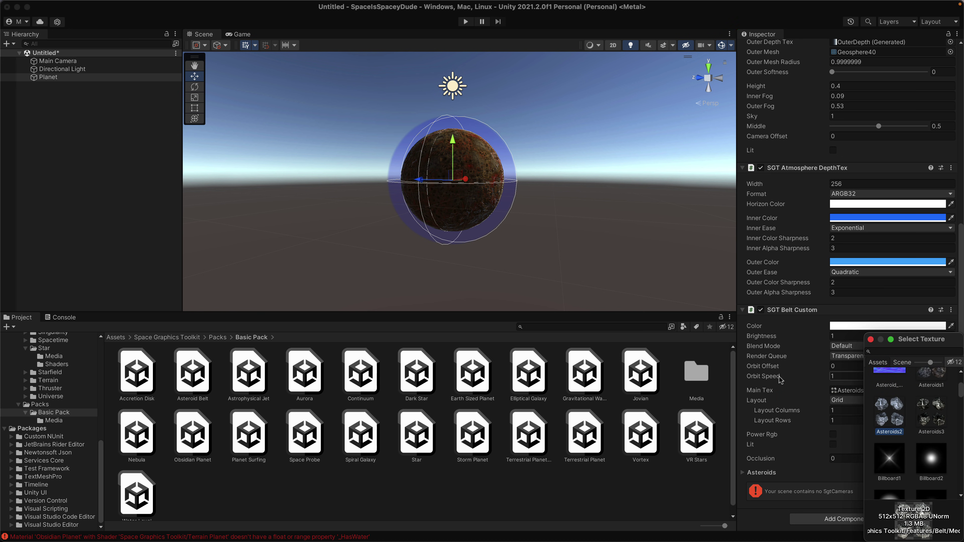
{"action": "left_click", "coordinate": [789, 388]}
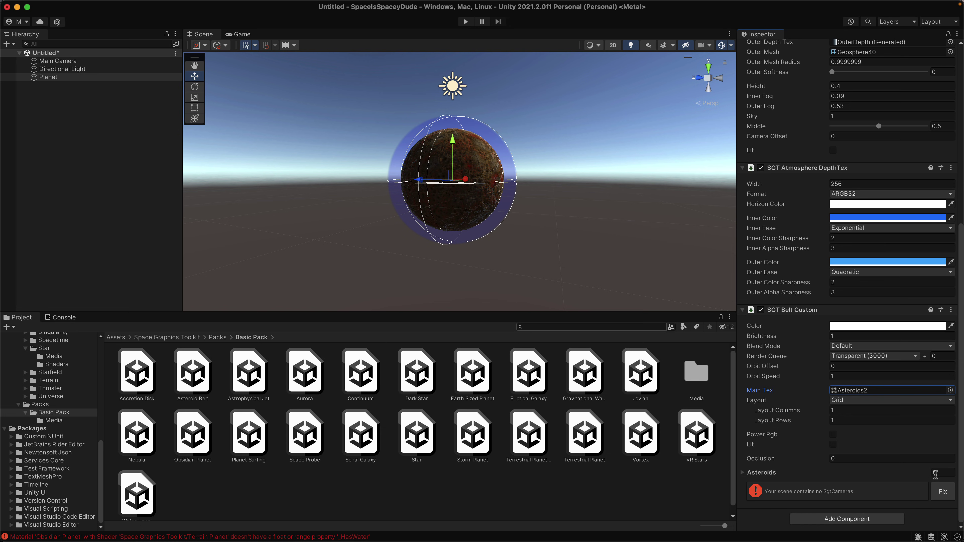
{"action": "left_click", "coordinate": [941, 492]}
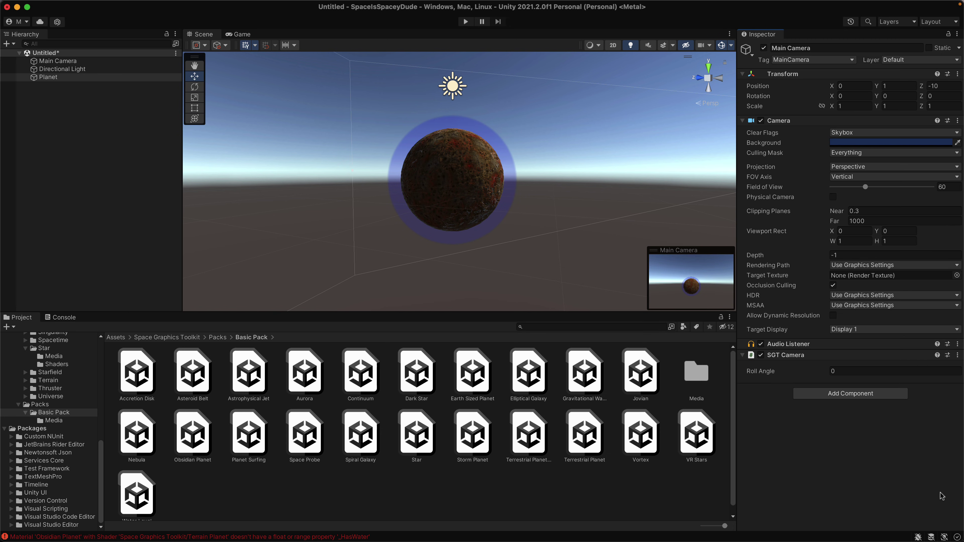
- Search the components available for the Main Camera for "sgt" and look through the toolkit's component list
{"action": "left_click", "coordinate": [59, 62]}
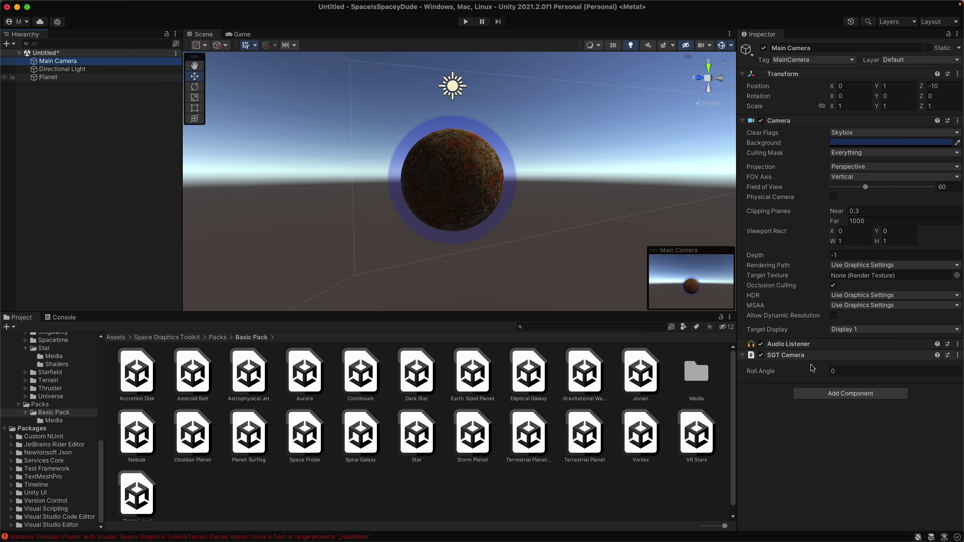
{"action": "left_click", "coordinate": [866, 394]}
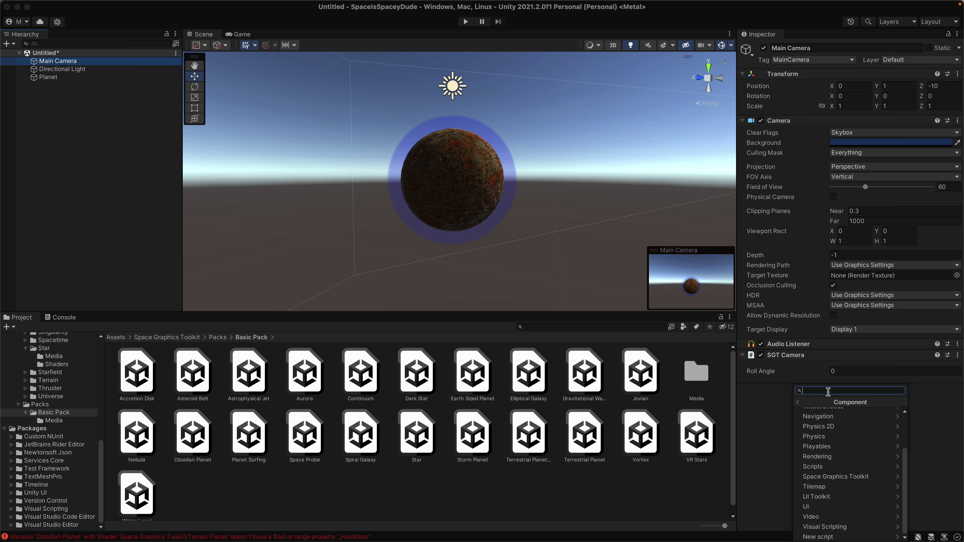
{"action": "type", "text": "sg"}
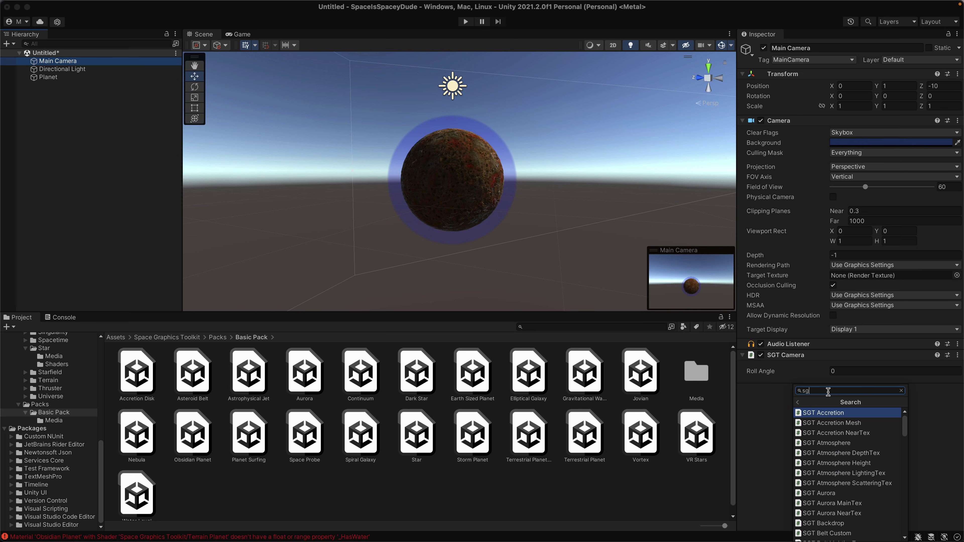
{"action": "type", "text": "t"}
{"action": "scroll", "coordinate": [842, 490], "scroll_direction": "down", "scroll_amount": 15}
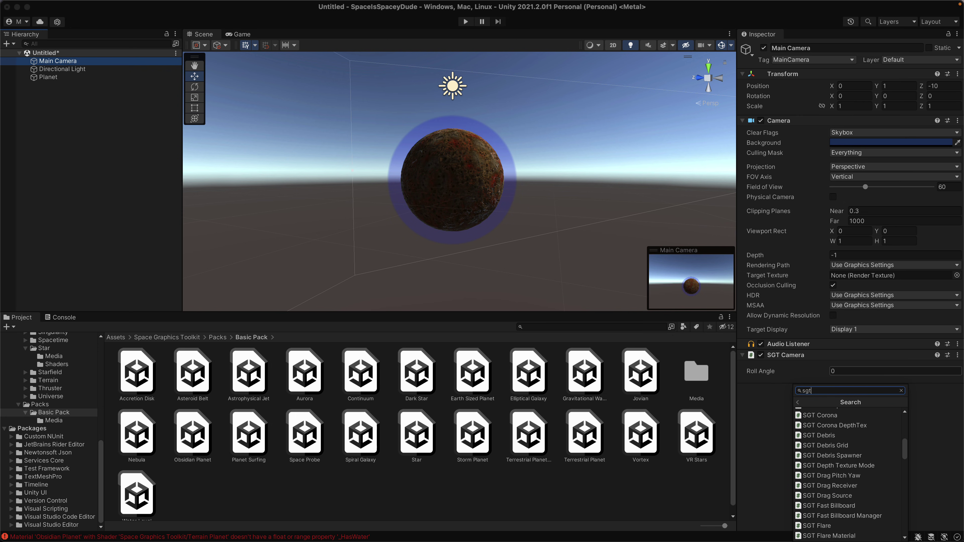
{"action": "scroll", "coordinate": [841, 491], "scroll_direction": "down", "scroll_amount": 10}
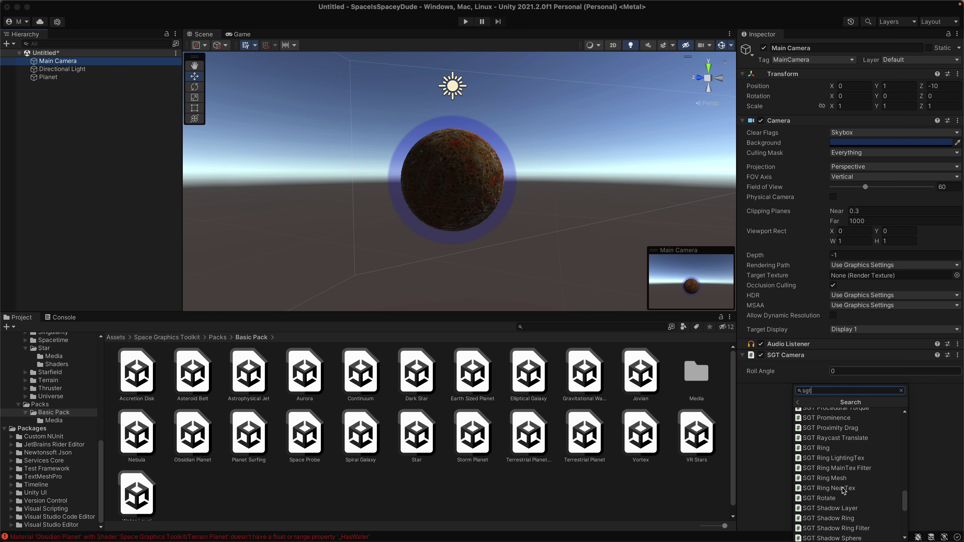
{"action": "scroll", "coordinate": [841, 491], "scroll_direction": "up", "scroll_amount": 5}
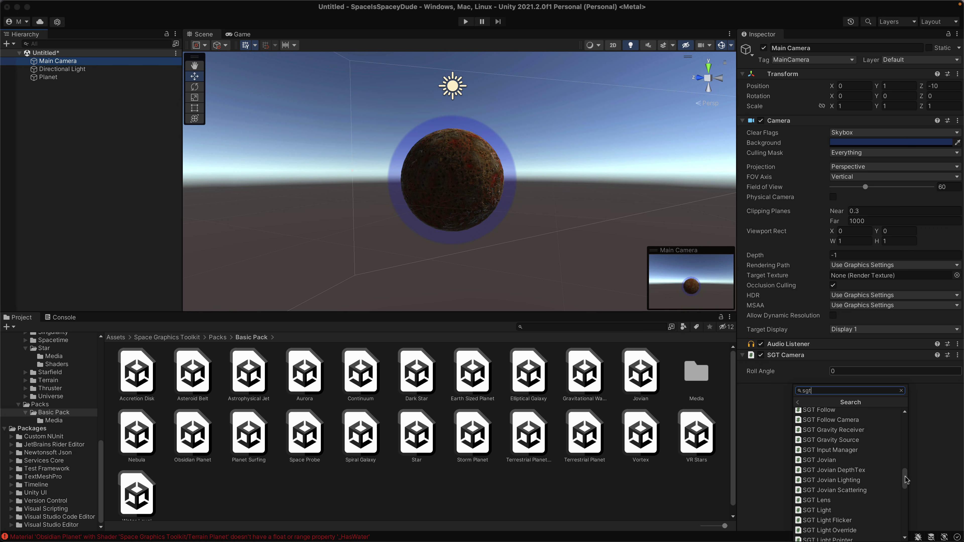
{"action": "left_click_drag", "start_coordinate": [906, 488], "coordinate": [906, 471]}
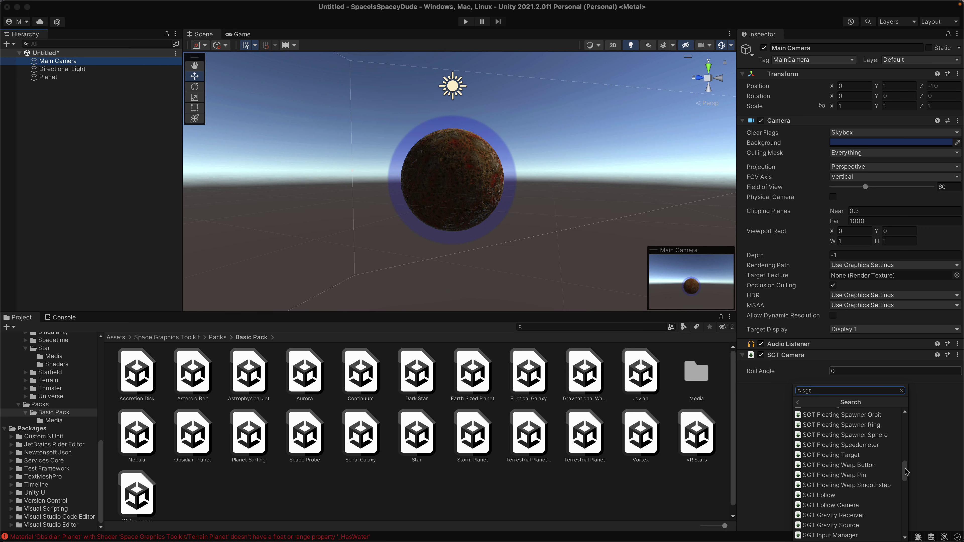
{"action": "scroll", "coordinate": [905, 469], "scroll_direction": "up", "scroll_amount": 1}
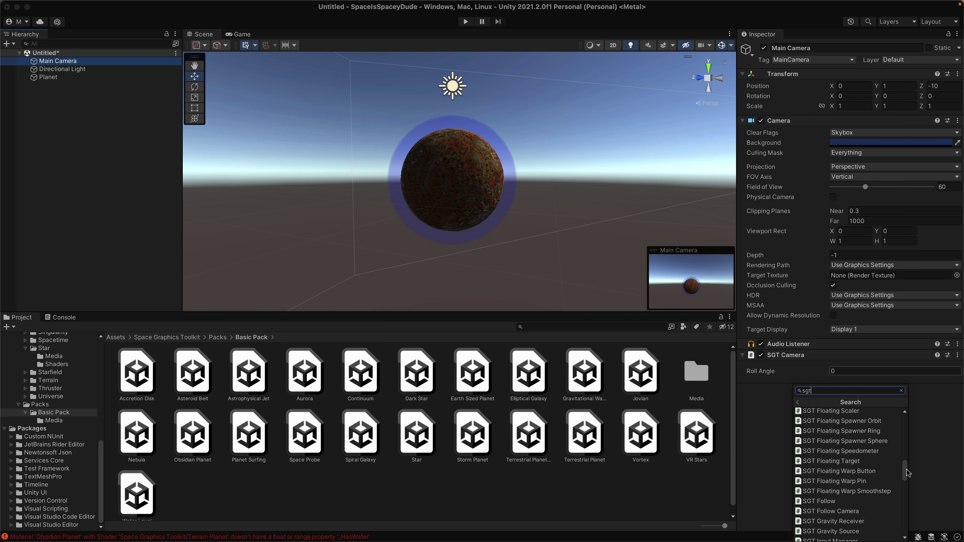
{"action": "left_click_drag", "start_coordinate": [909, 481], "coordinate": [905, 522]}
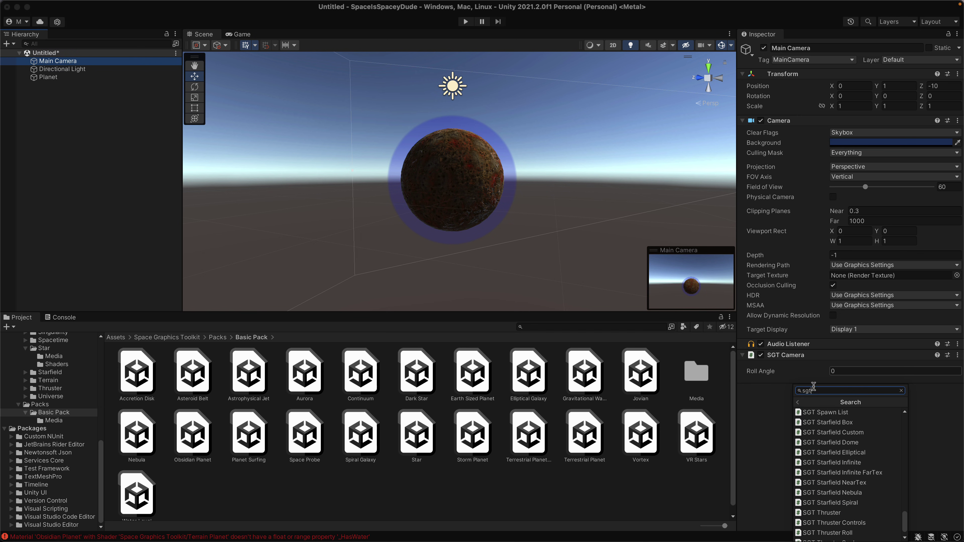
{"action": "key", "text": "BackSpace"}
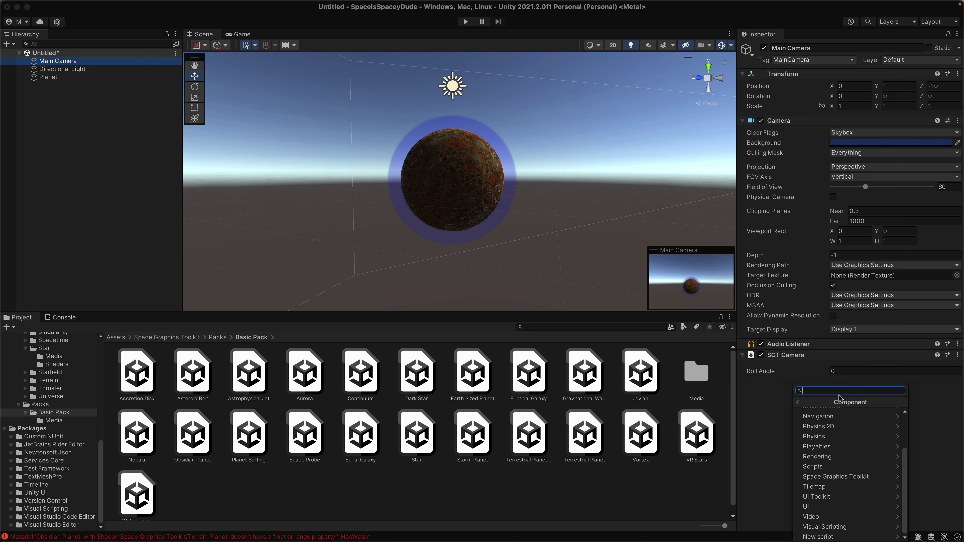
- Add the SGT Camera Look component from the Space Graphics Toolkit components to the Main Camera
{"action": "left_click", "coordinate": [831, 479]}
{"action": "scroll", "coordinate": [832, 481], "scroll_direction": "down", "scroll_amount": 10}
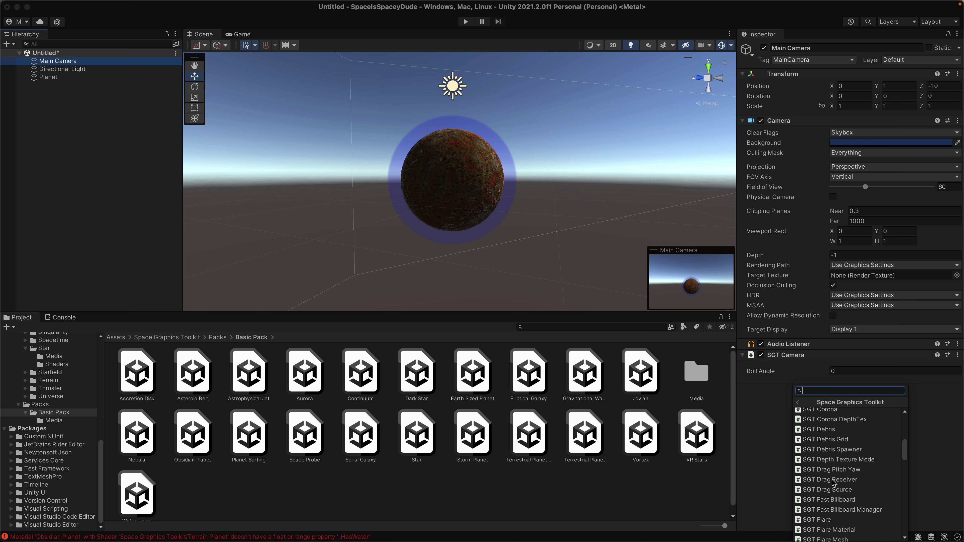
{"action": "scroll", "coordinate": [832, 482], "scroll_direction": "up", "scroll_amount": 8}
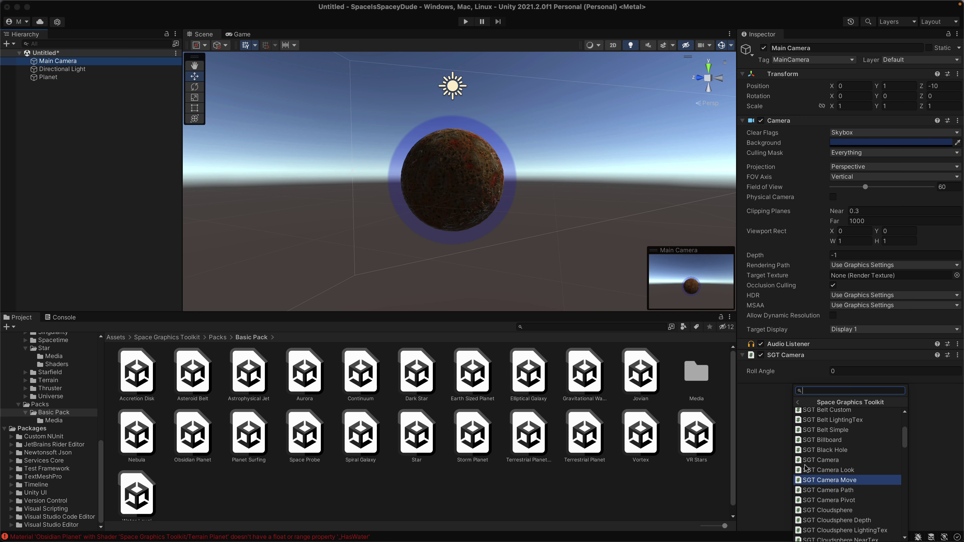
{"action": "left_click", "coordinate": [812, 470]}
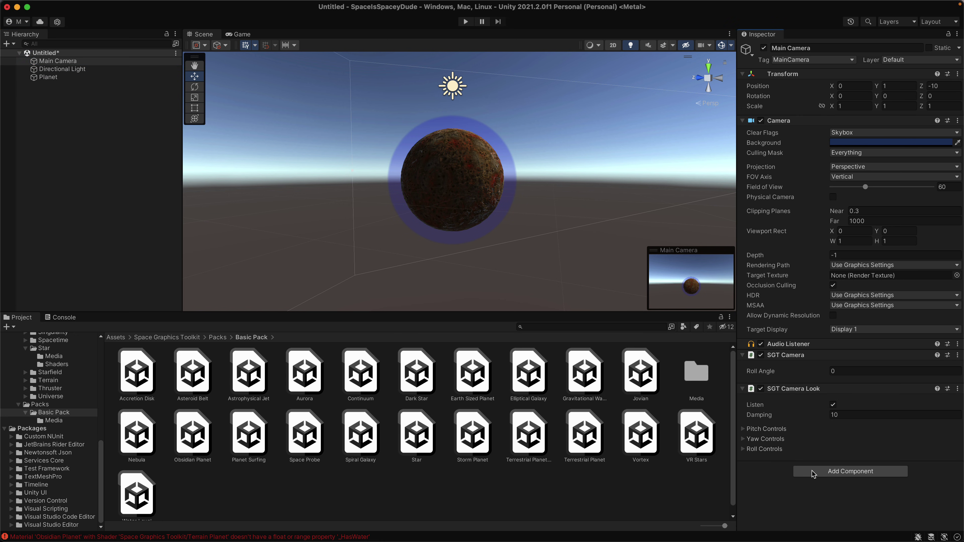
{"action": "left_click", "coordinate": [823, 472]}
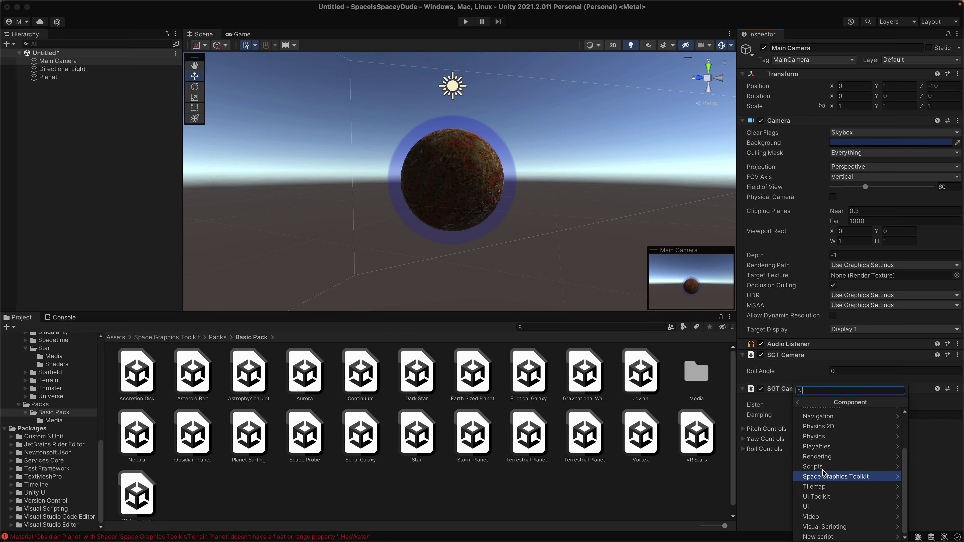
{"action": "left_click", "coordinate": [820, 467]}
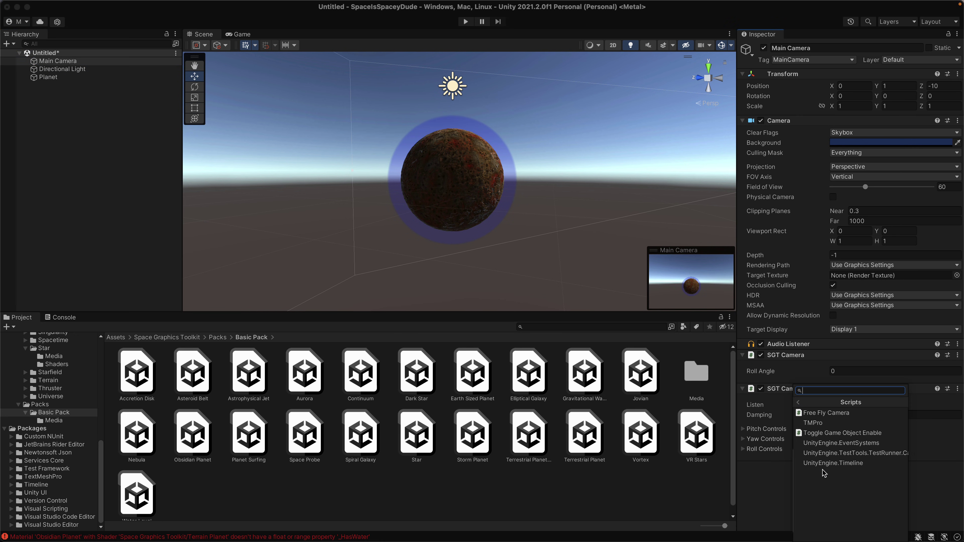
{"action": "left_click", "coordinate": [798, 403]}
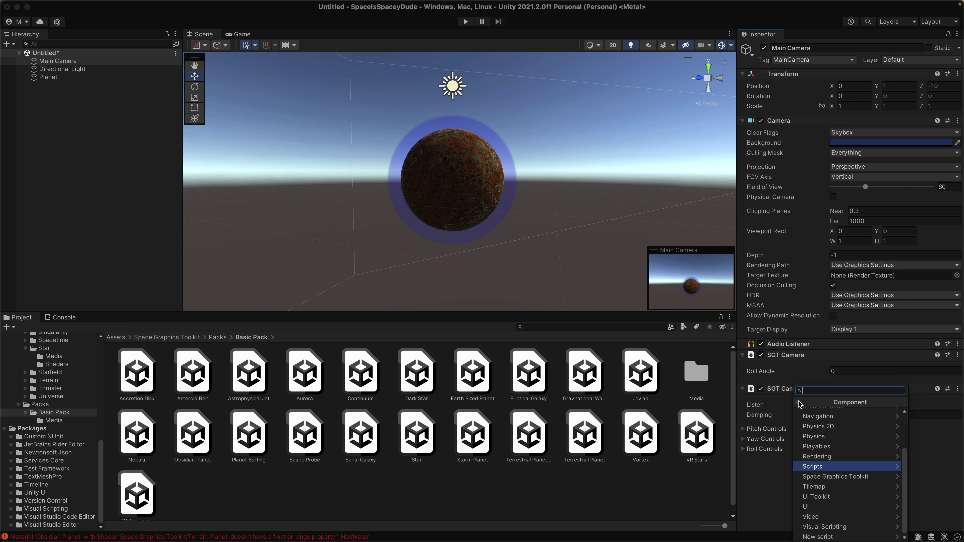
{"action": "left_click", "coordinate": [814, 477]}
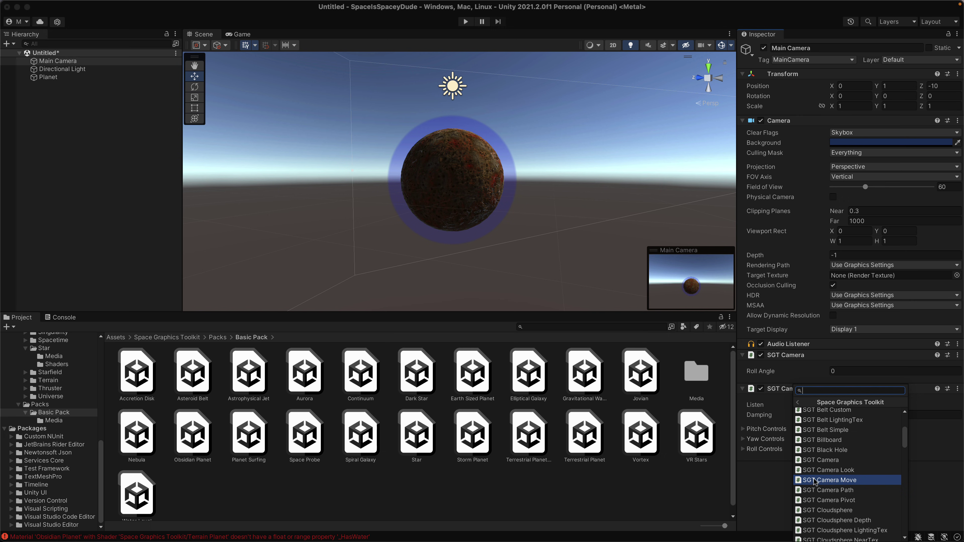
{"action": "left_click", "coordinate": [812, 471]}
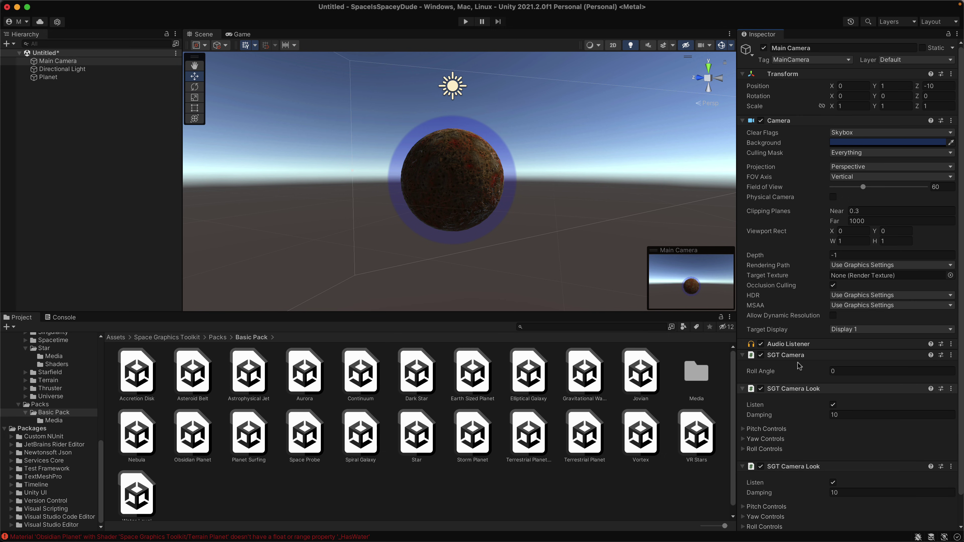
{"action": "left_click", "coordinate": [951, 466]}
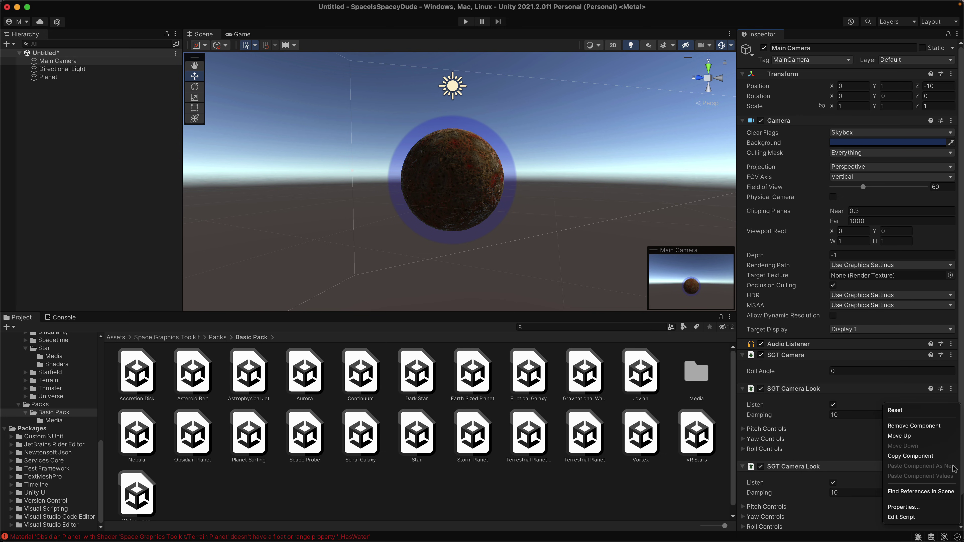
{"action": "left_click", "coordinate": [914, 428]}
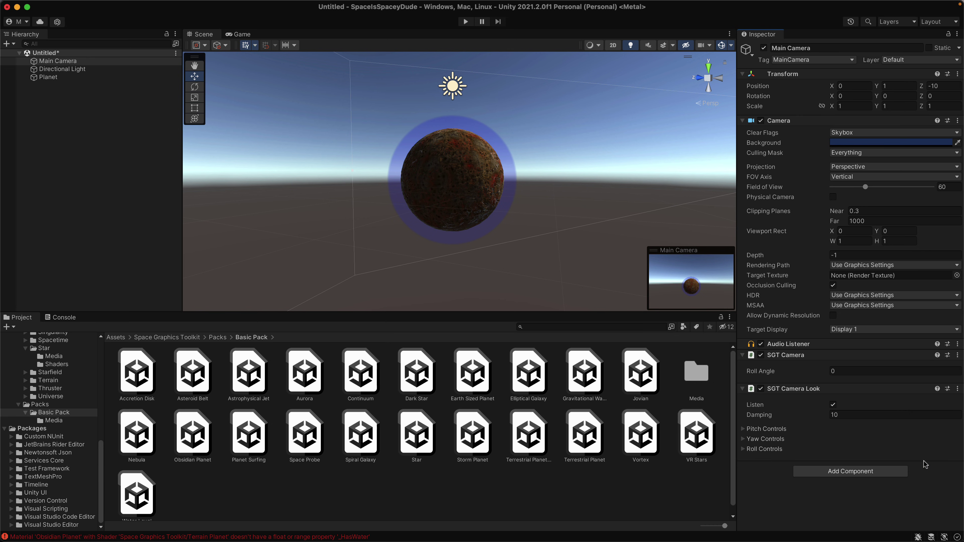
- Add the SGT Camera Move component to the Main Camera
{"action": "left_click", "coordinate": [849, 474]}
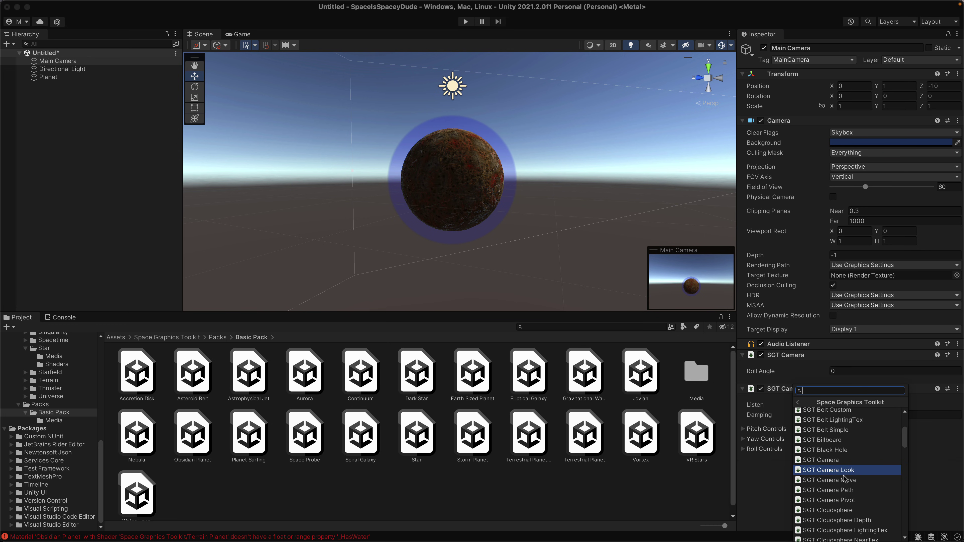
{"action": "left_click", "coordinate": [843, 480]}
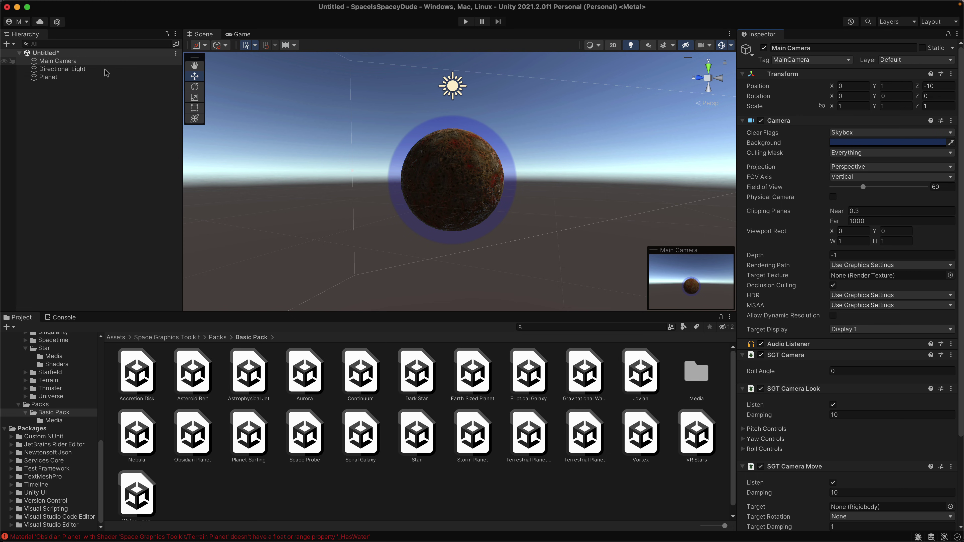
- Set the number of asteroids in the Planet's SGT Belt Custom component to 1000 and expand the asteroid list
{"action": "left_click", "coordinate": [48, 78]}
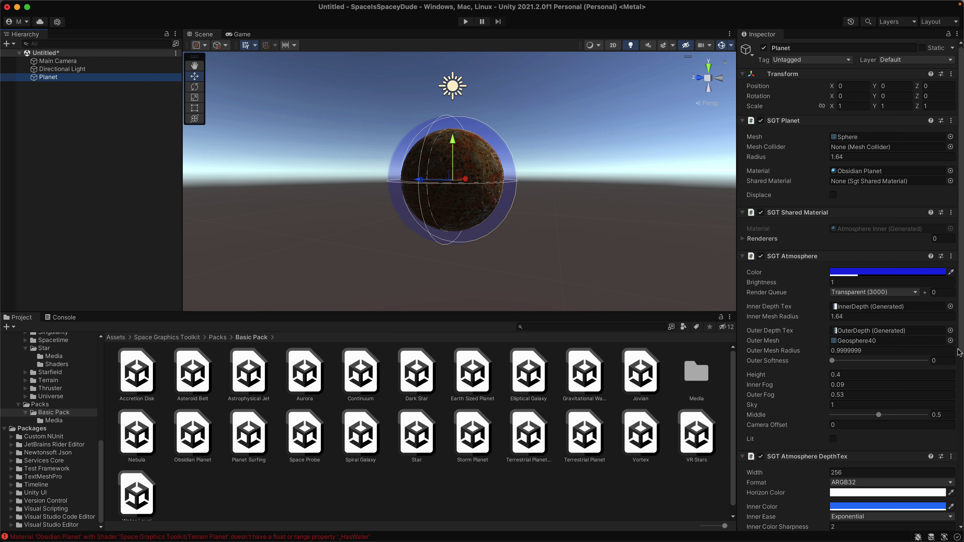
{"action": "scroll", "coordinate": [958, 353], "scroll_direction": "down", "scroll_amount": 10}
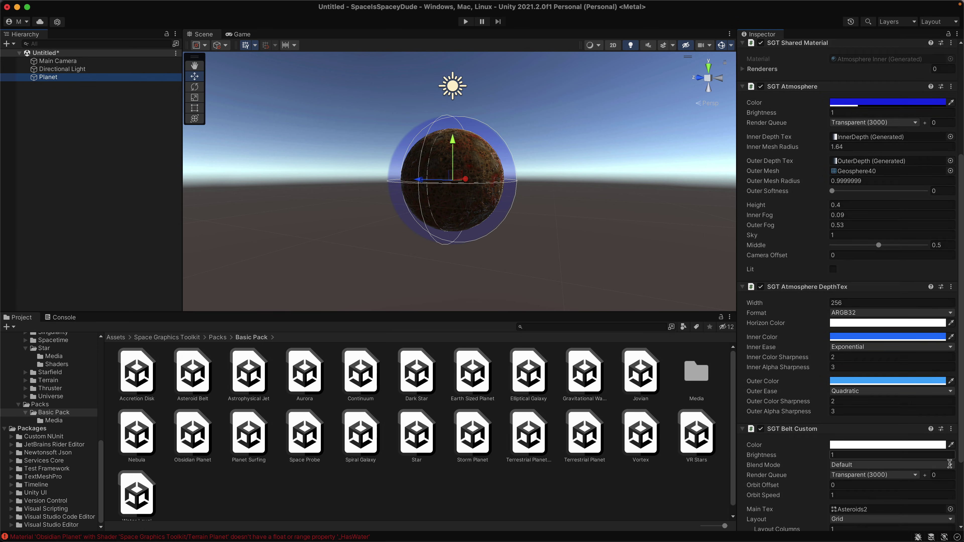
{"action": "scroll", "coordinate": [949, 464], "scroll_direction": "down", "scroll_amount": 5}
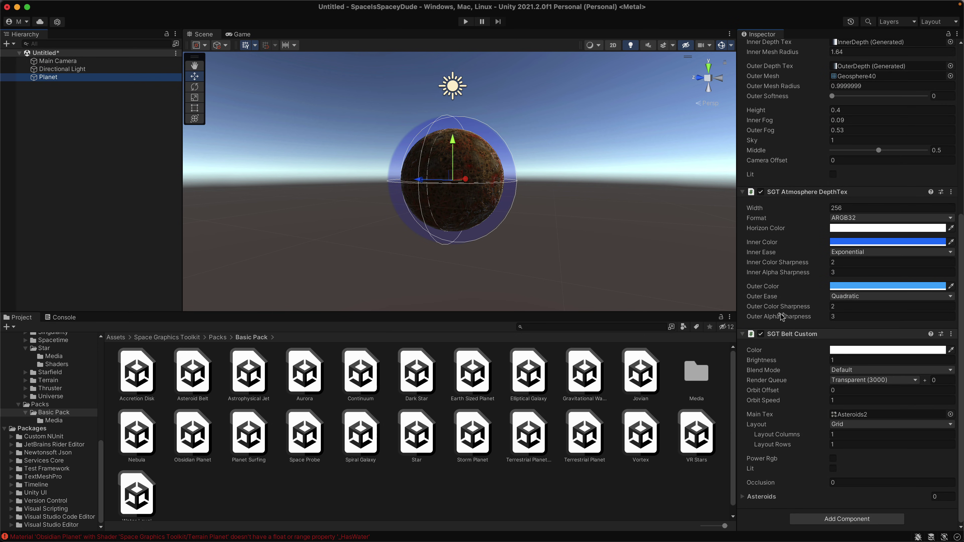
{"action": "left_click", "coordinate": [936, 496]}
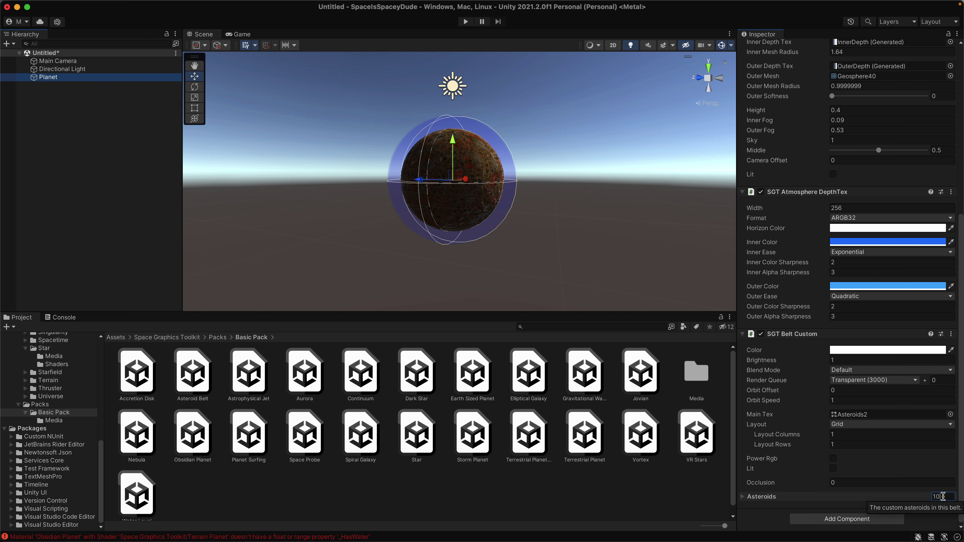
{"action": "type", "text": "1000"}
{"action": "left_click", "coordinate": [743, 497]}
{"action": "scroll", "coordinate": [778, 455], "scroll_direction": "down", "scroll_amount": 3}
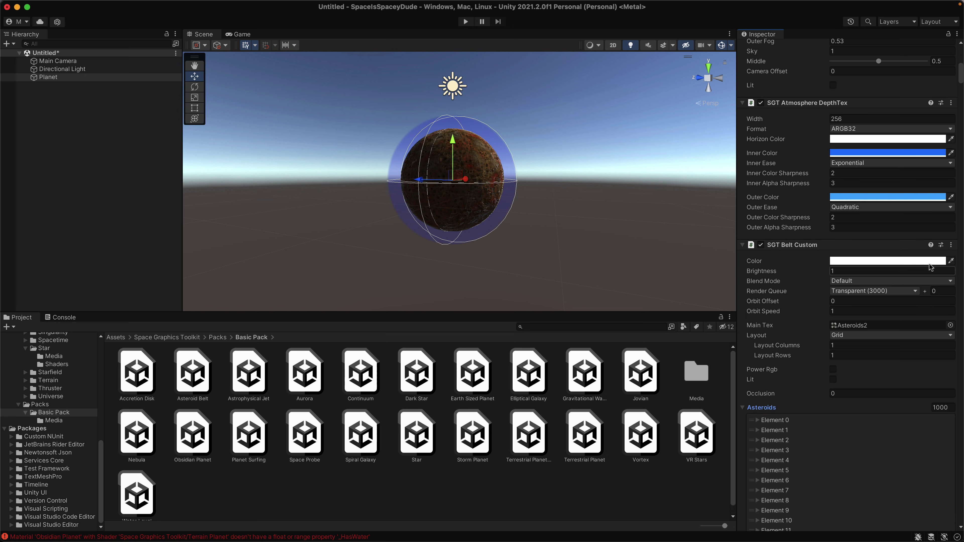
- Replace the Planet's SGT Belt Custom component with an SGT Belt Simple component from the Space Graphics Toolkit
{"action": "left_click", "coordinate": [951, 245]}
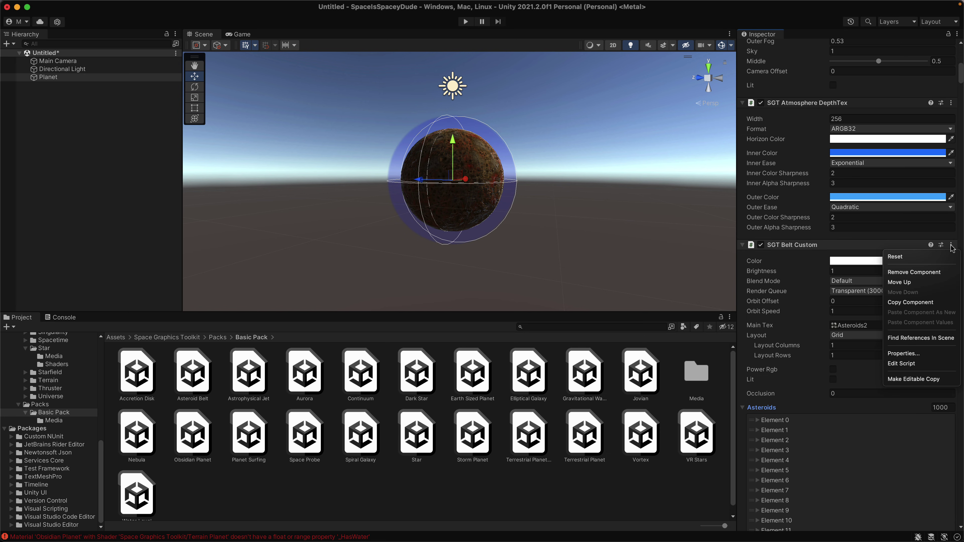
{"action": "left_click", "coordinate": [927, 272]}
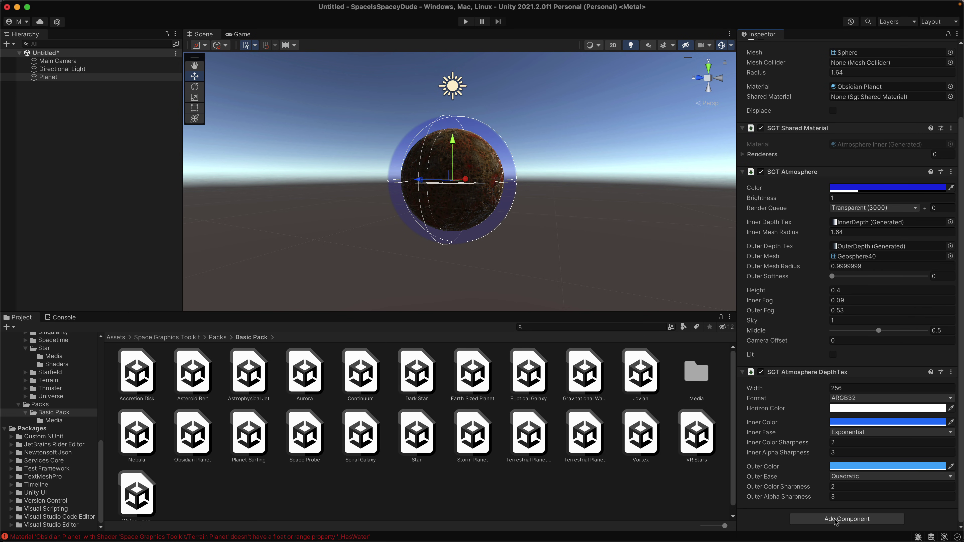
{"action": "left_click", "coordinate": [835, 519]}
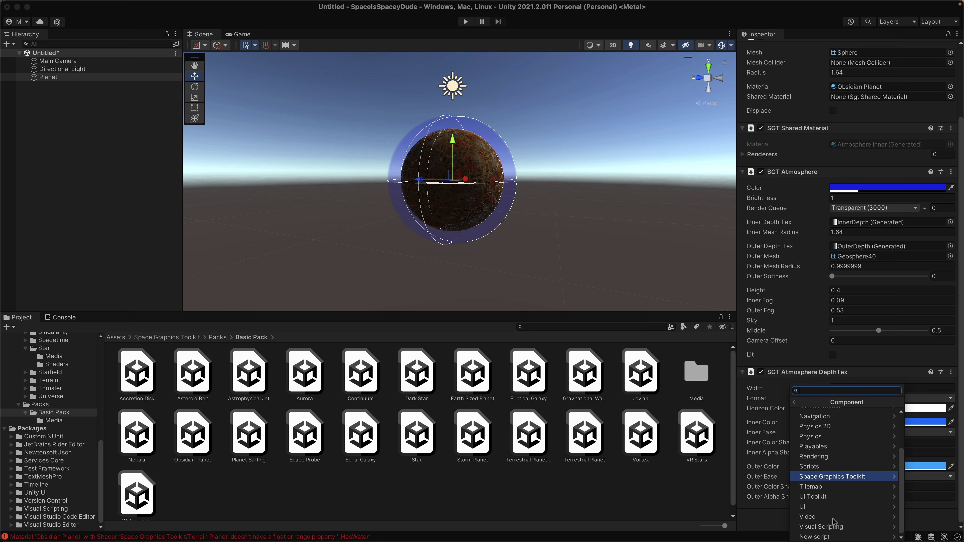
{"action": "left_click", "coordinate": [831, 477]}
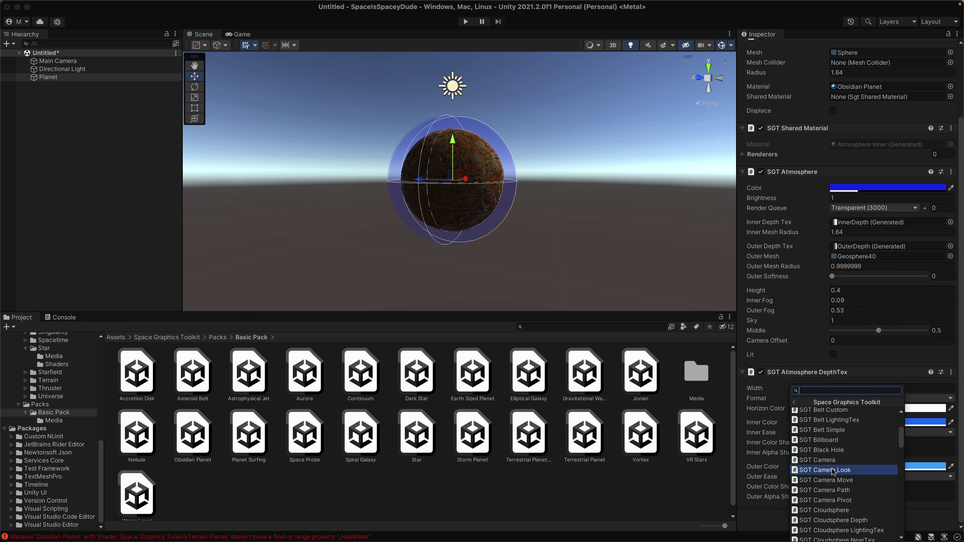
{"action": "left_click", "coordinate": [828, 430]}
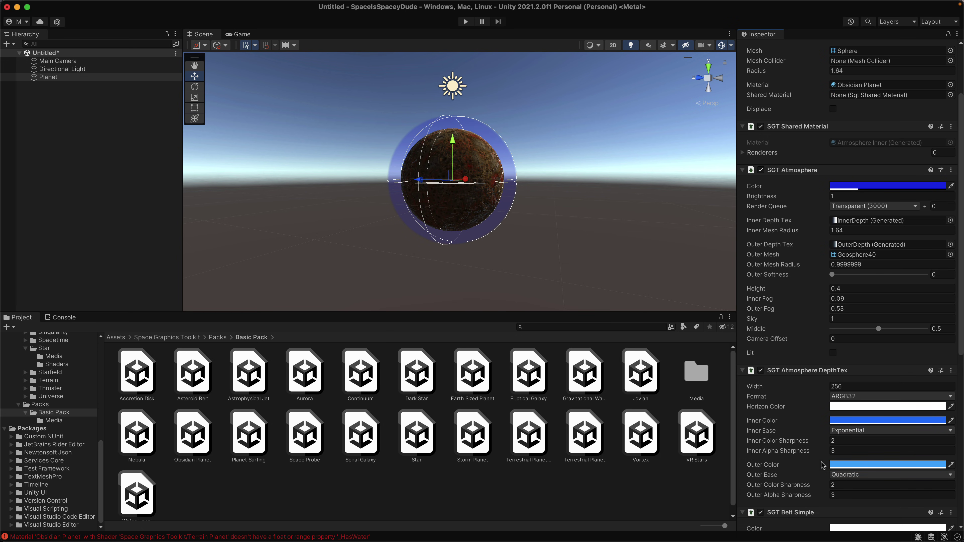
- Assign the Asteroids3 texture as the Main Tex of the SGT Belt Simple component
{"action": "scroll", "coordinate": [812, 462], "scroll_direction": "down", "scroll_amount": 1}
{"action": "scroll", "coordinate": [872, 522], "scroll_direction": "down", "scroll_amount": 5}
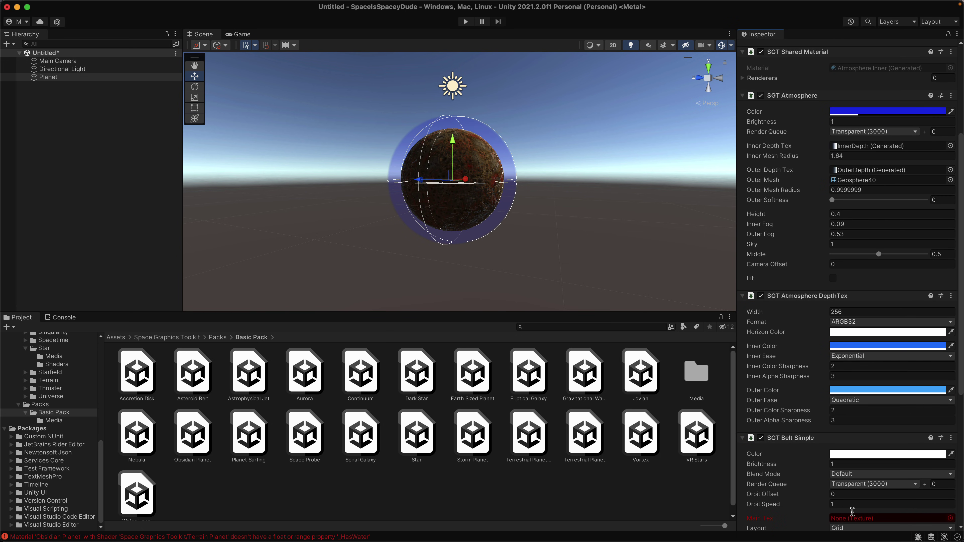
{"action": "left_click", "coordinate": [950, 517]}
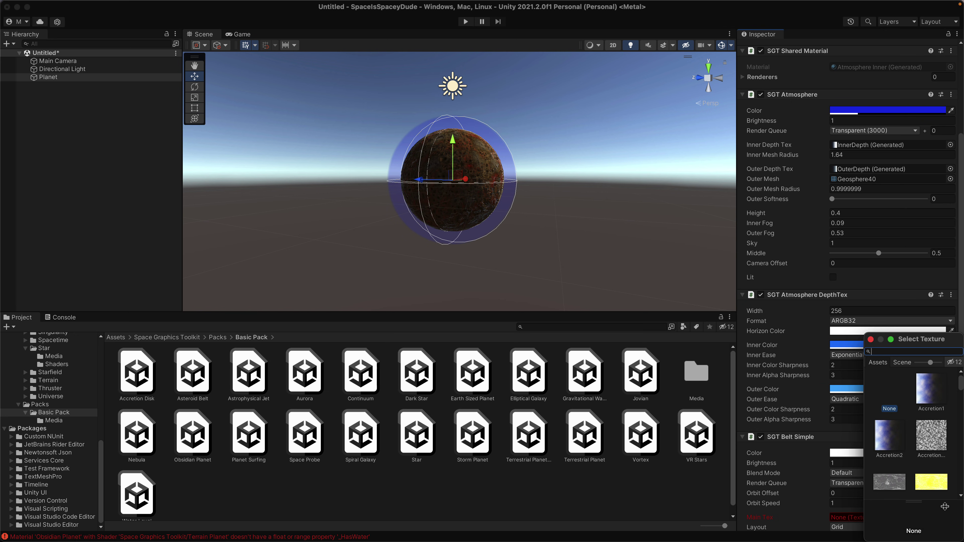
{"action": "scroll", "coordinate": [933, 455], "scroll_direction": "down", "scroll_amount": 6}
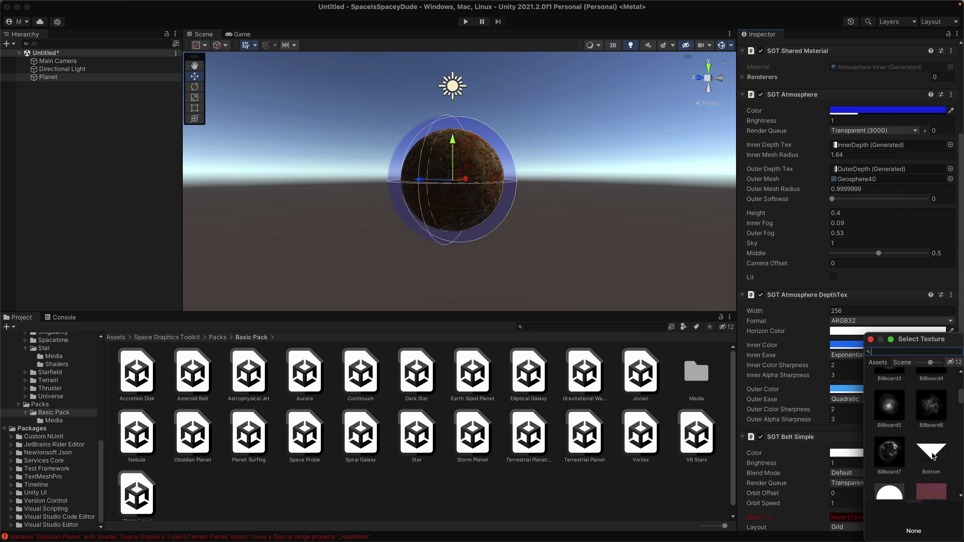
{"action": "scroll", "coordinate": [932, 450], "scroll_direction": "up", "scroll_amount": 2}
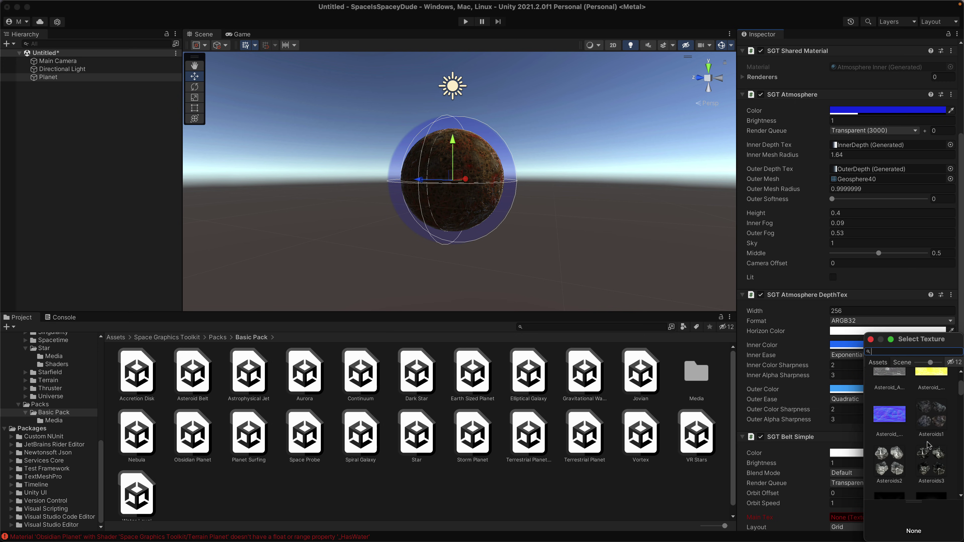
{"action": "left_click", "coordinate": [929, 461]}
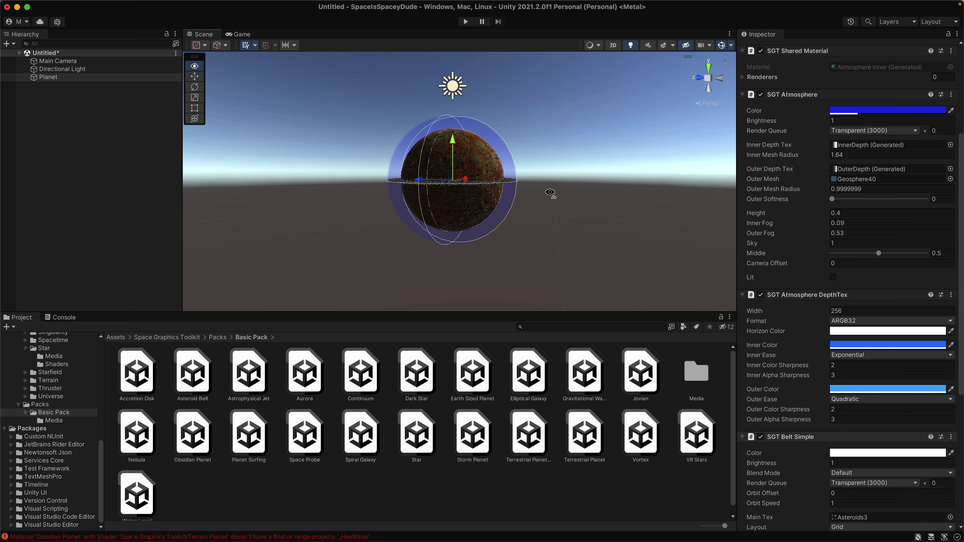
- Set the simple belt's Orbit Offset to 0.48, Seed to 15, Thickness to 0.03, Inner Radius to 2.32 and Outer Radius to 3.13
{"action": "scroll", "coordinate": [550, 195], "scroll_direction": "up", "scroll_amount": 5}
{"action": "left_click_drag", "start_coordinate": [550, 202], "coordinate": [556, 220], "text": "alt"}
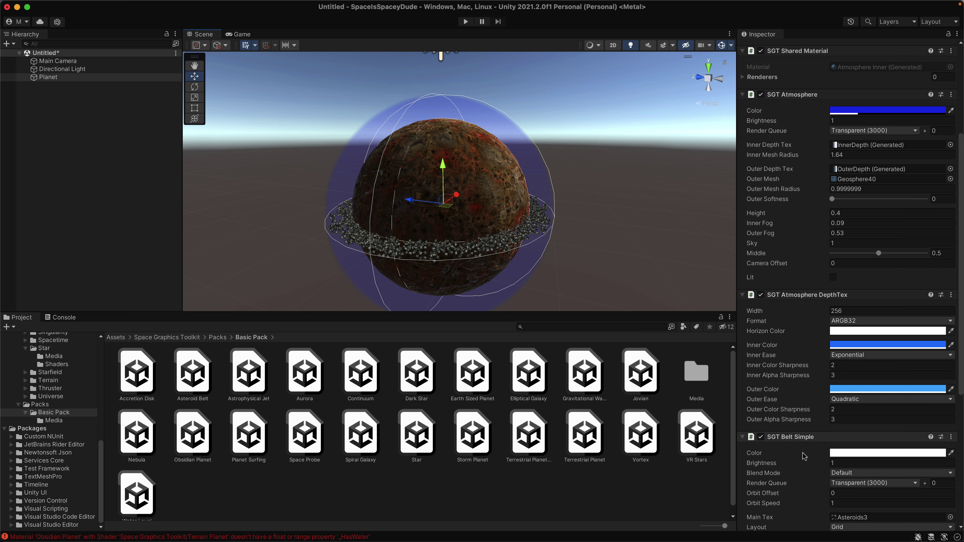
{"action": "scroll", "coordinate": [806, 473], "scroll_direction": "down", "scroll_amount": 8}
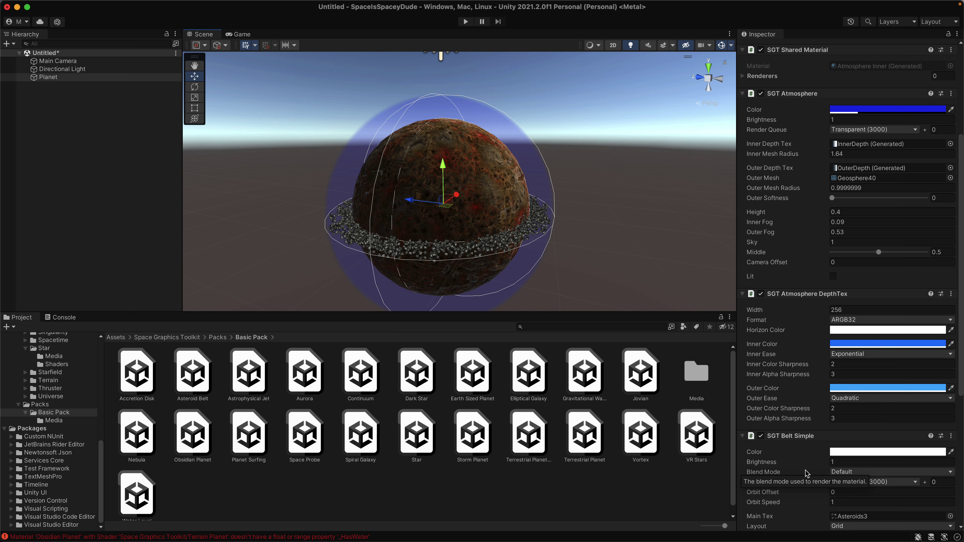
{"action": "scroll", "coordinate": [806, 473], "scroll_direction": "down", "scroll_amount": 1}
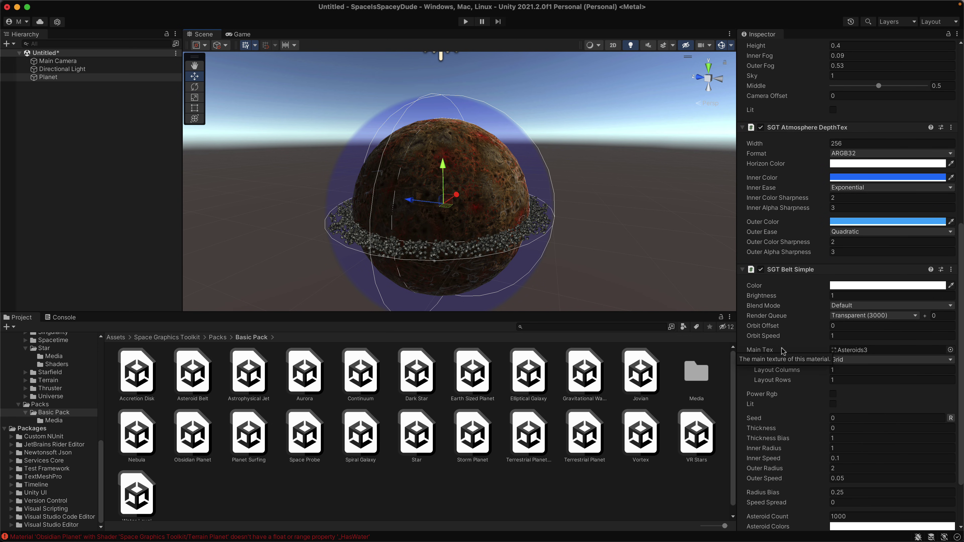
{"action": "left_click_drag", "start_coordinate": [775, 327], "coordinate": [783, 325]}
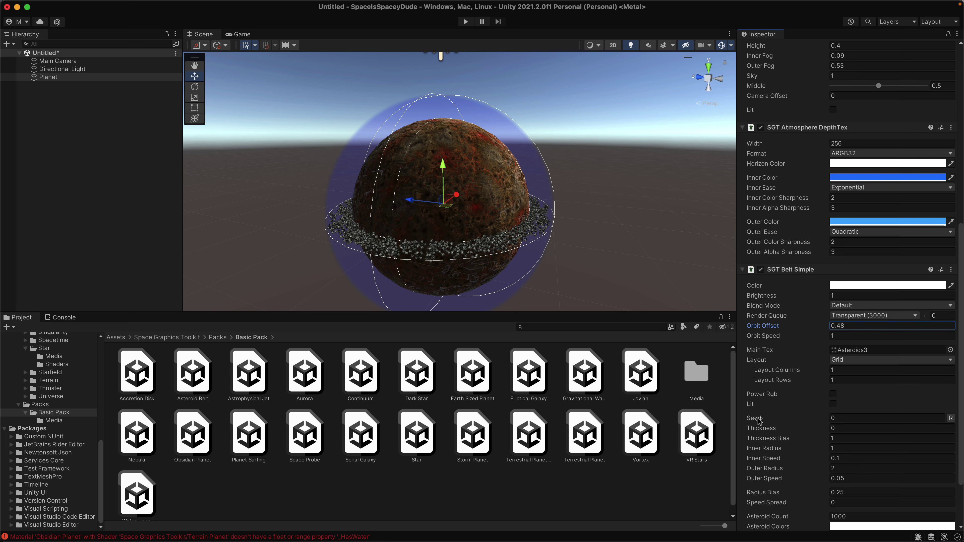
{"action": "mouse_move", "coordinate": [757, 420]}
{"action": "left_mouse_down"}
{"action": "mouse_move", "coordinate": [768, 421]}
{"action": "mouse_move", "coordinate": [765, 429]}
{"action": "left_mouse_up"}
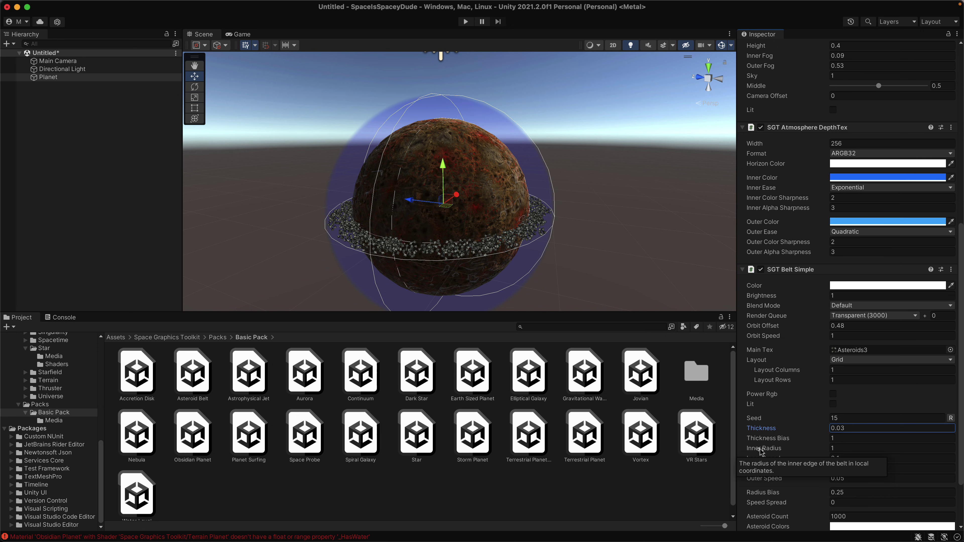
{"action": "left_click_drag", "start_coordinate": [762, 449], "coordinate": [789, 471]}
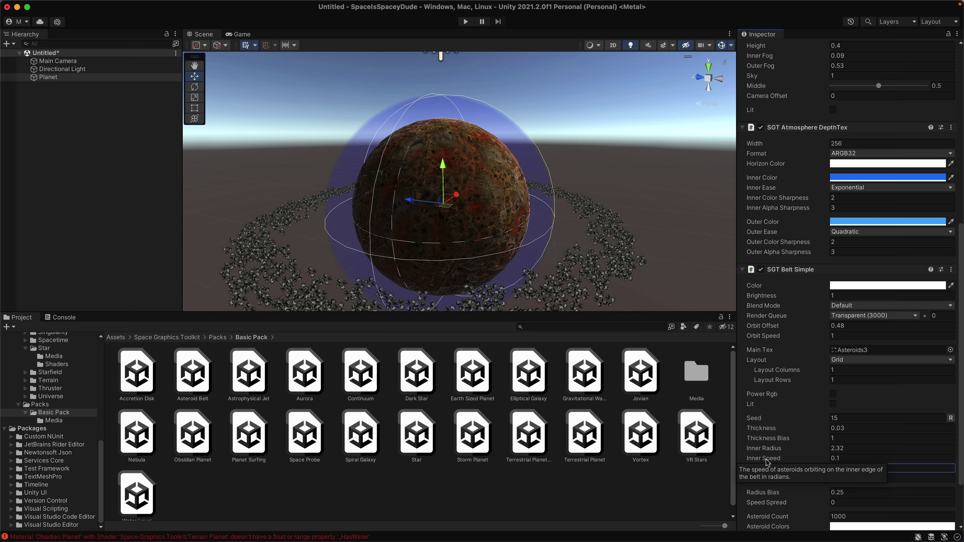
- Run the scene in play mode and fly the camera around the planet to examine its atmosphere and orbiting asteroid belt
{"action": "left_click", "coordinate": [465, 22]}
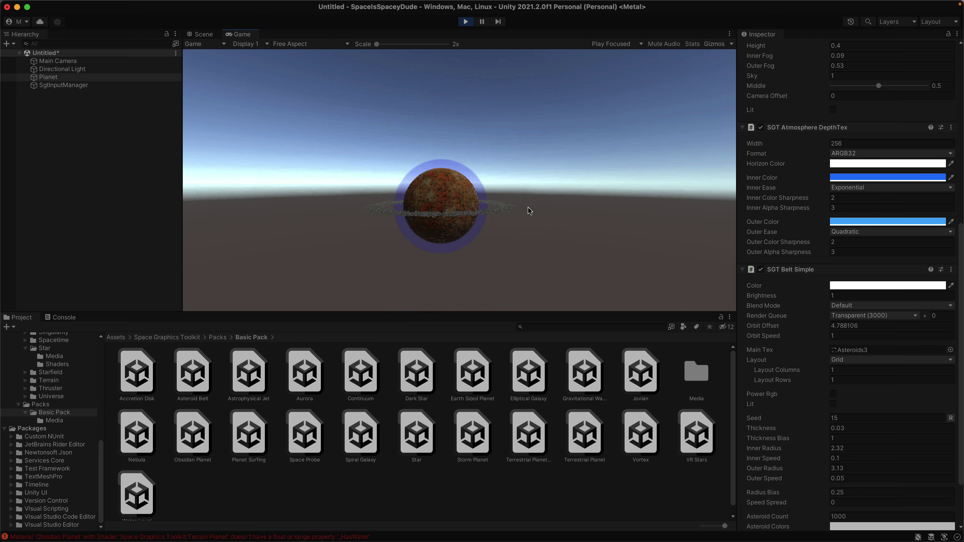
{"action": "scroll", "coordinate": [514, 208], "scroll_direction": "down", "scroll_amount": 3}
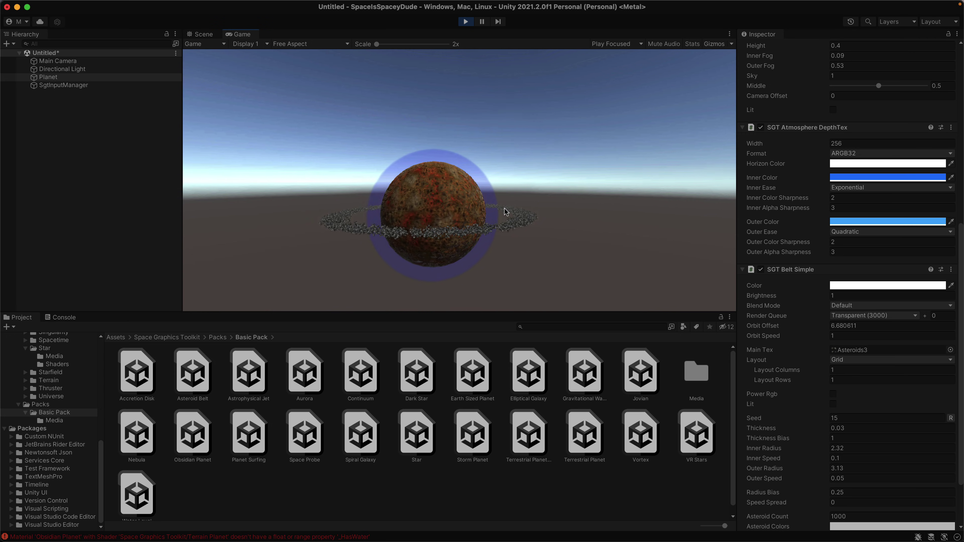
{"action": "scroll", "coordinate": [494, 218], "scroll_direction": "down", "scroll_amount": 3}
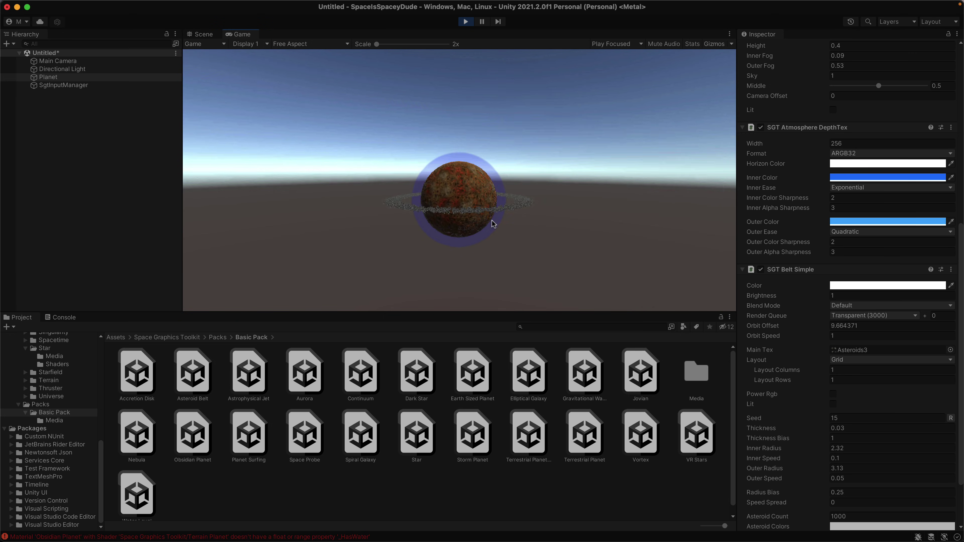
{"action": "scroll", "coordinate": [460, 221], "scroll_direction": "up", "scroll_amount": 5}
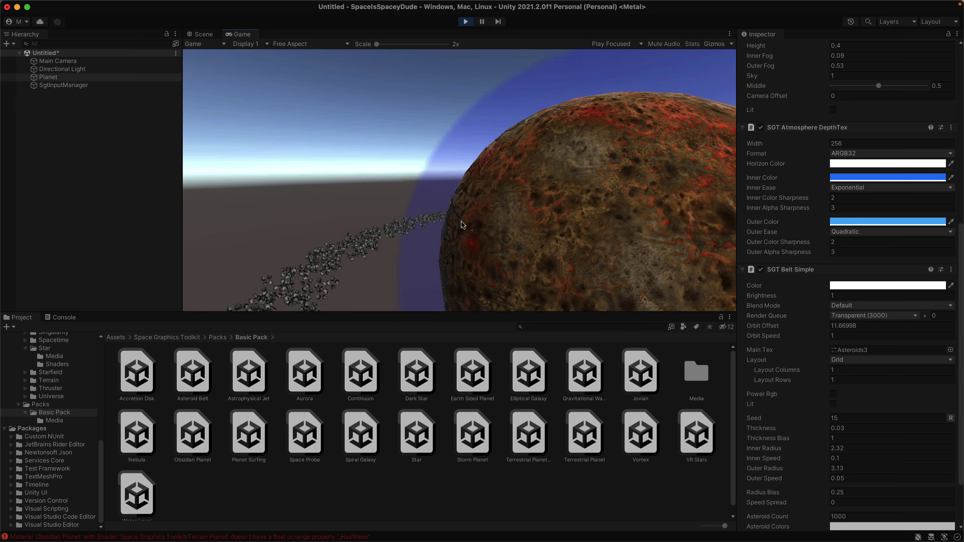
{"action": "scroll", "coordinate": [460, 221], "scroll_direction": "down", "scroll_amount": 5}
{"action": "scroll", "coordinate": [478, 221], "scroll_direction": "up", "scroll_amount": 5}
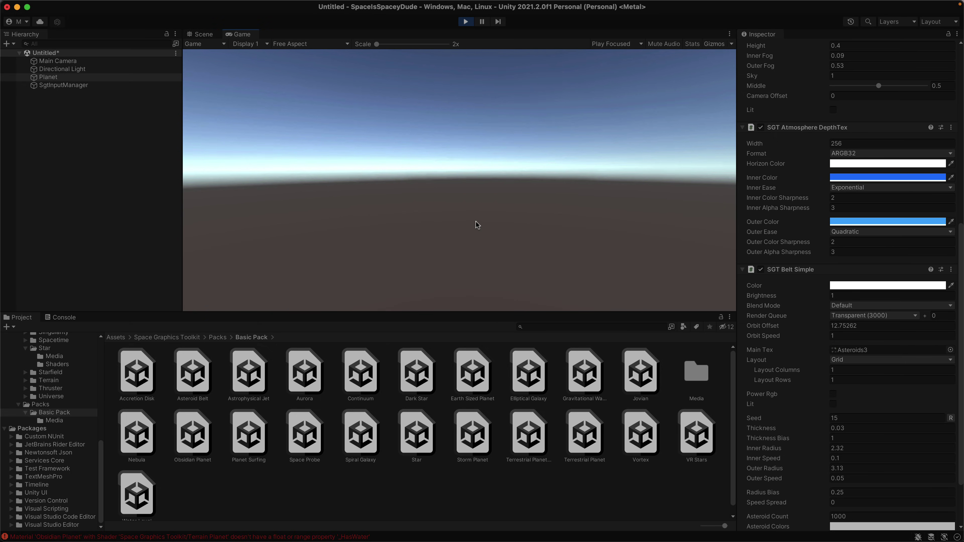
{"action": "scroll", "coordinate": [514, 220], "scroll_direction": "down", "scroll_amount": 3}
{"action": "left_click_drag", "start_coordinate": [515, 223], "coordinate": [661, 238]}
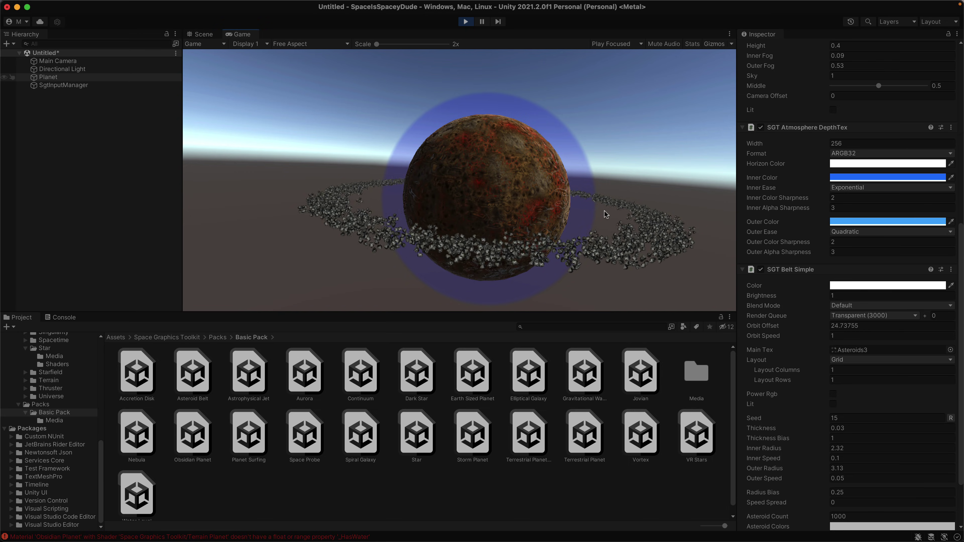
- Open the Accretion Disk demo scene from the Basic Pack without saving the untitled scene, and look at the disk
{"action": "left_click", "coordinate": [38, 404]}
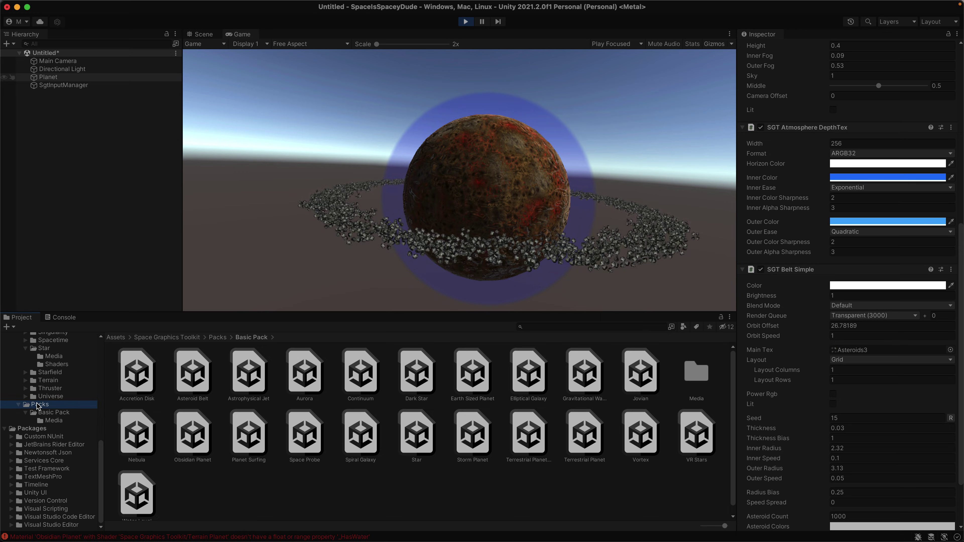
{"action": "left_click", "coordinate": [133, 369]}
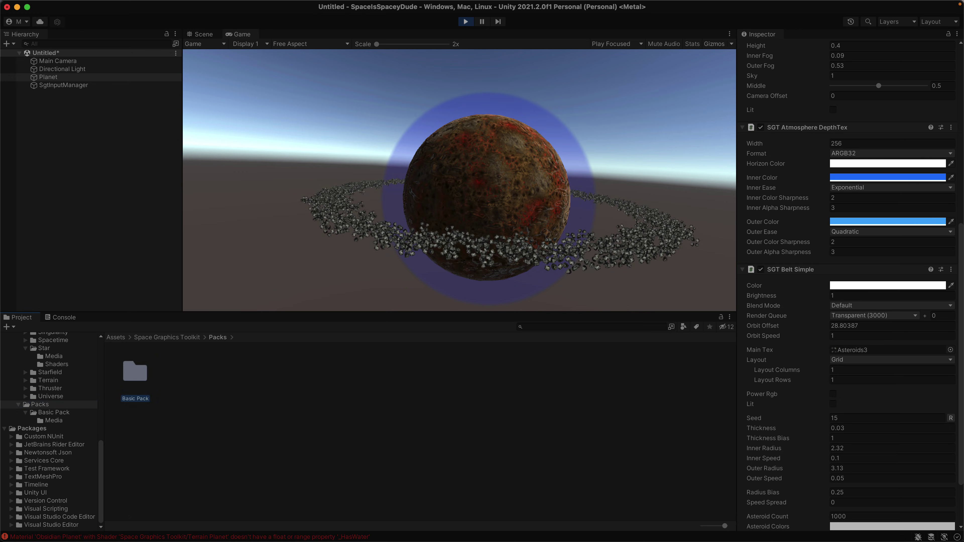
{"action": "double_click", "coordinate": [133, 369]}
{"action": "double_click", "coordinate": [137, 371]}
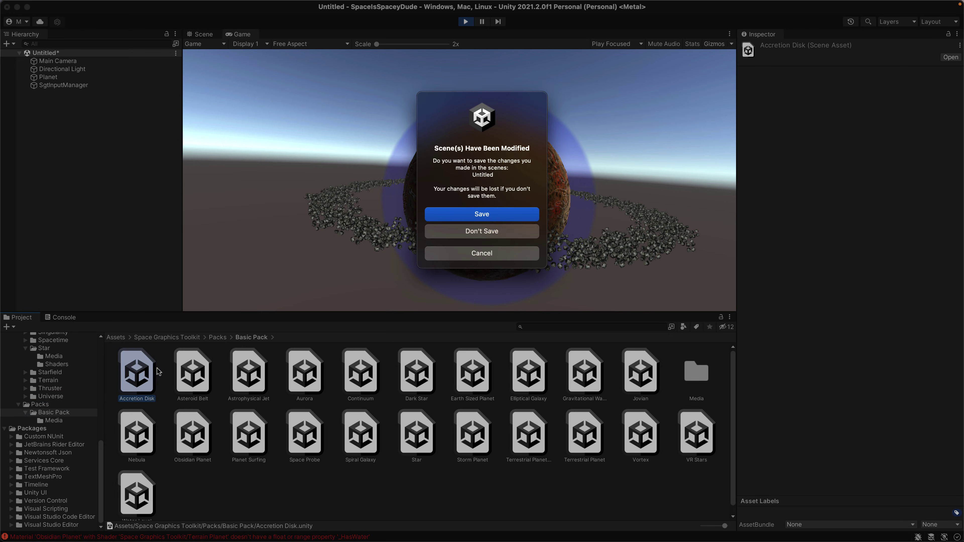
{"action": "left_click", "coordinate": [472, 232]}
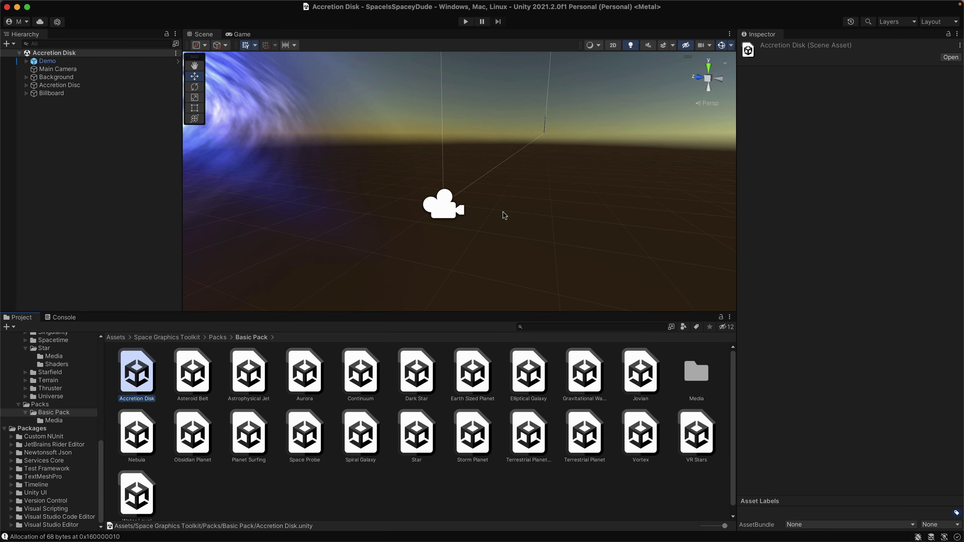
{"action": "right_click_drag", "start_coordinate": [361, 281], "coordinate": [204, 186]}
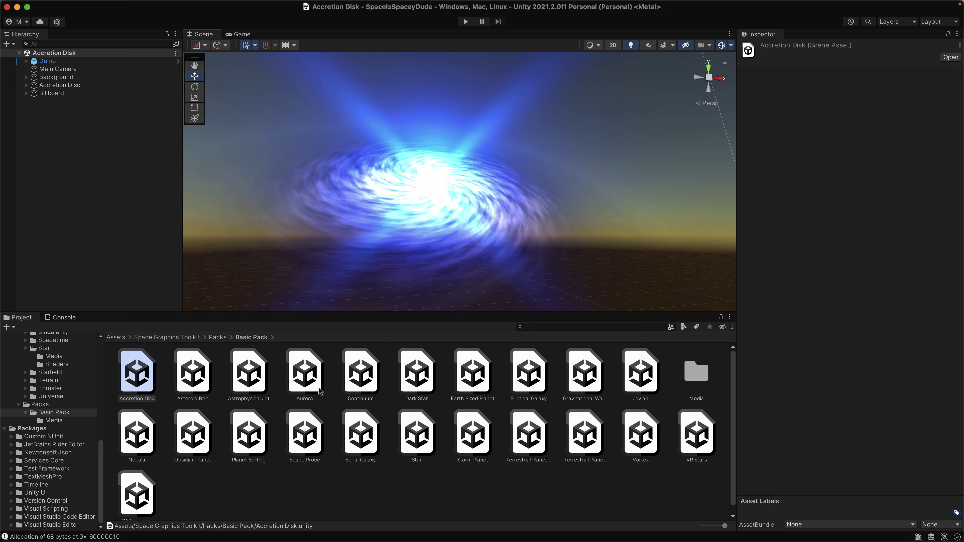
- Open the Earth Sized Planet demo scene and frame its Planet object, and open the Terrestrial Planet scene and look around it
{"action": "double_click", "coordinate": [465, 382]}
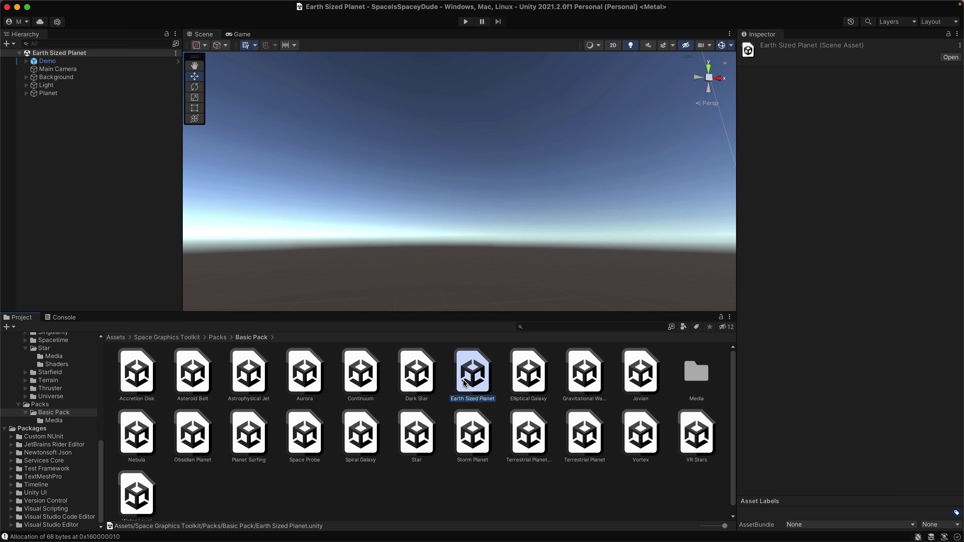
{"action": "right_click_drag", "start_coordinate": [501, 280], "coordinate": [279, 96]}
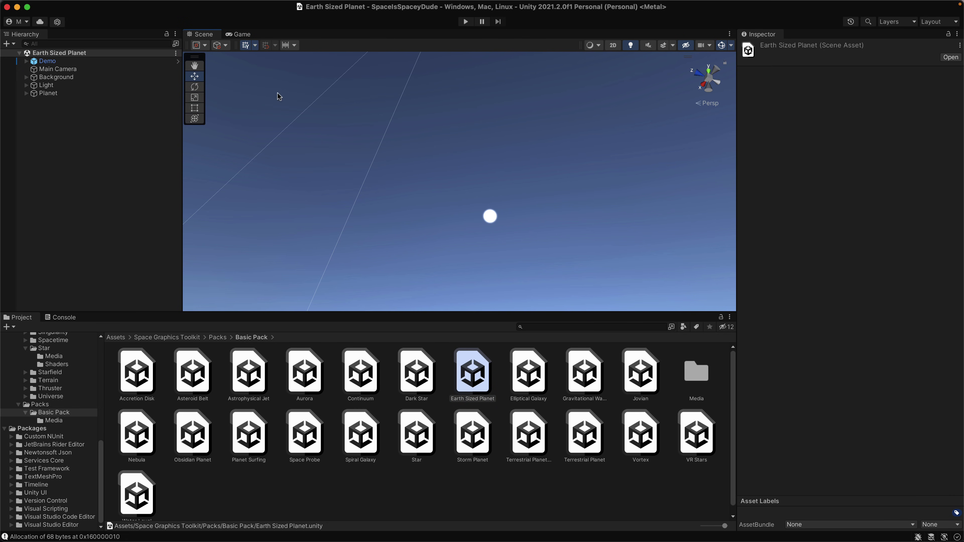
{"action": "left_click", "coordinate": [39, 100]}
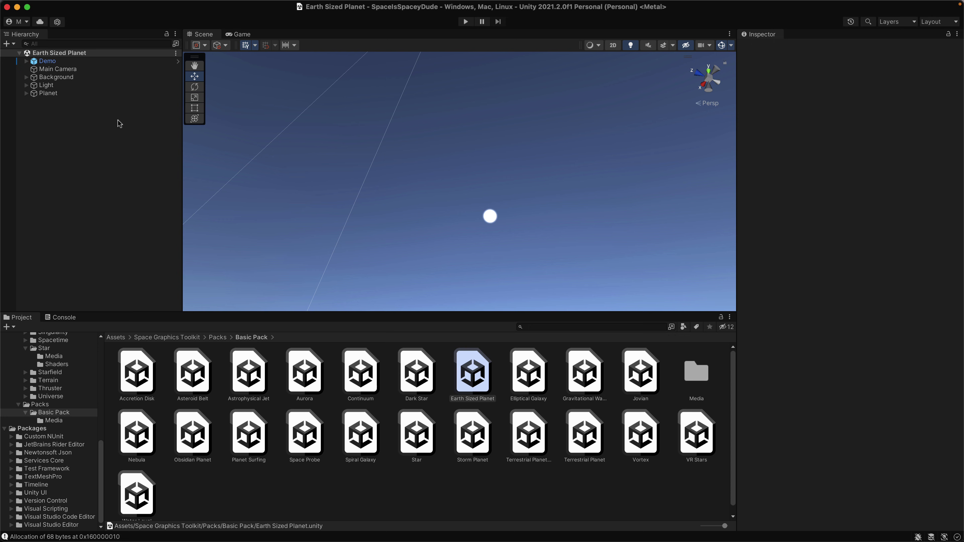
{"action": "left_click", "coordinate": [88, 95]}
{"action": "key", "text": "f"}
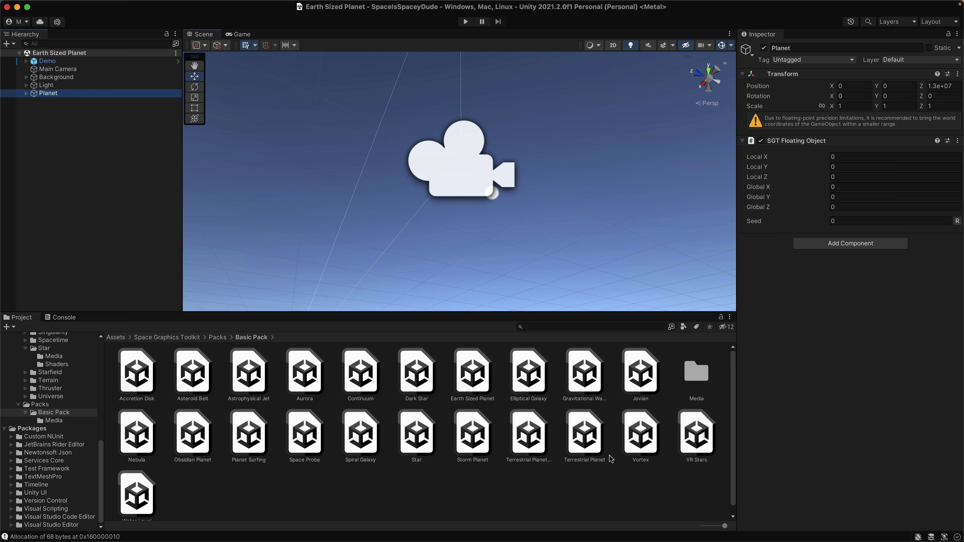
{"action": "double_click", "coordinate": [585, 436]}
{"action": "right_click_drag", "start_coordinate": [645, 247], "coordinate": [243, 372]}
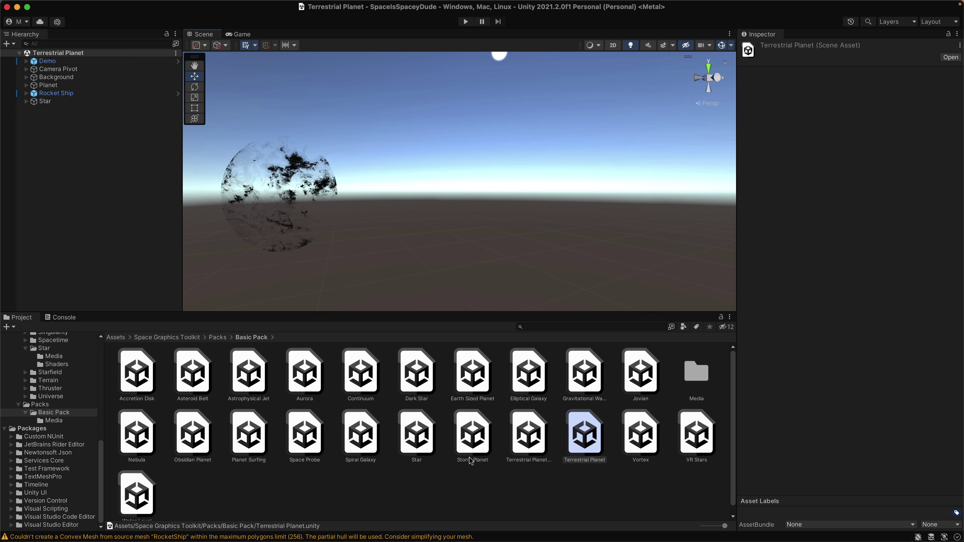
- Run the Storm Planet demo scene in play mode, look around the planet, and inspect the contents of the Basic Pack's Media folder
{"action": "double_click", "coordinate": [468, 439]}
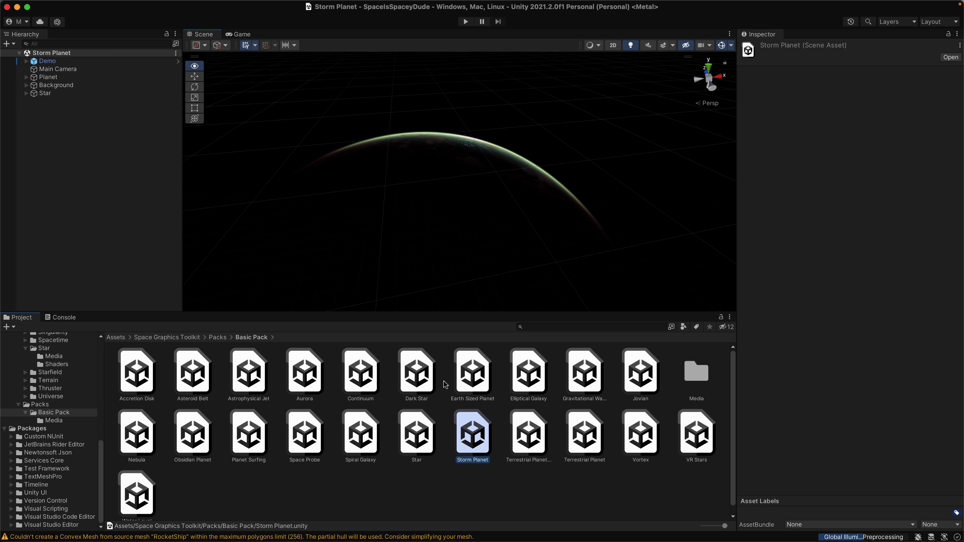
{"action": "left_click", "coordinate": [466, 22]}
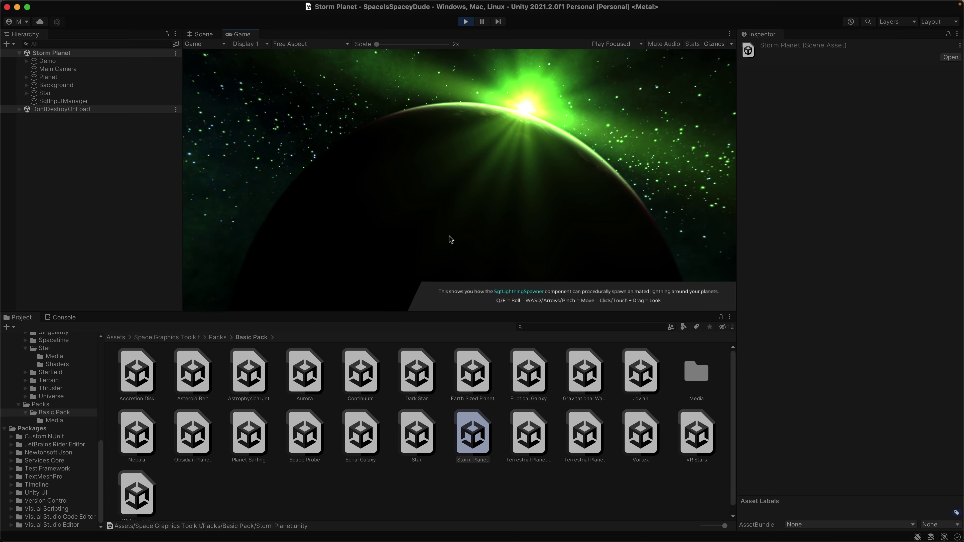
{"action": "left_click_drag", "start_coordinate": [449, 236], "coordinate": [427, 334]}
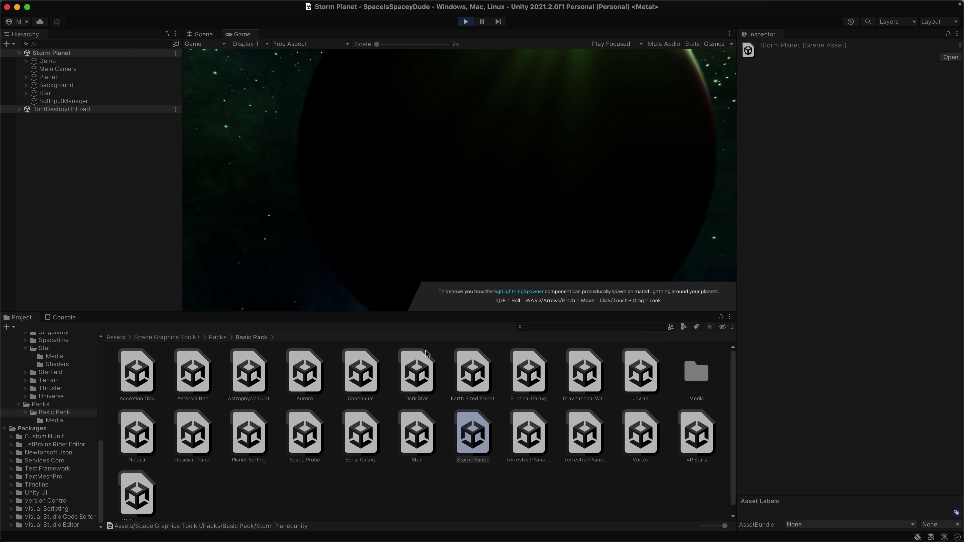
{"action": "left_click_drag", "start_coordinate": [482, 175], "coordinate": [507, 154]}
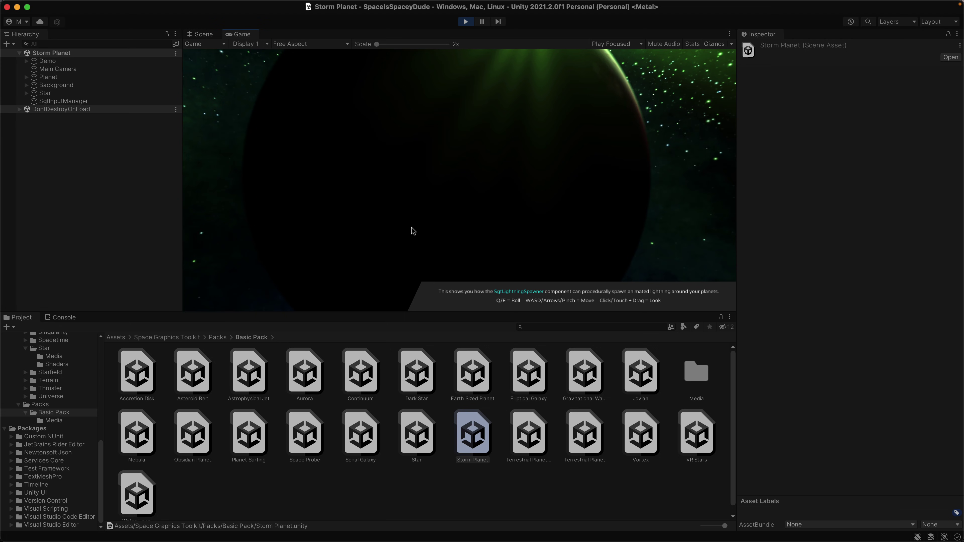
{"action": "double_click", "coordinate": [688, 367]}
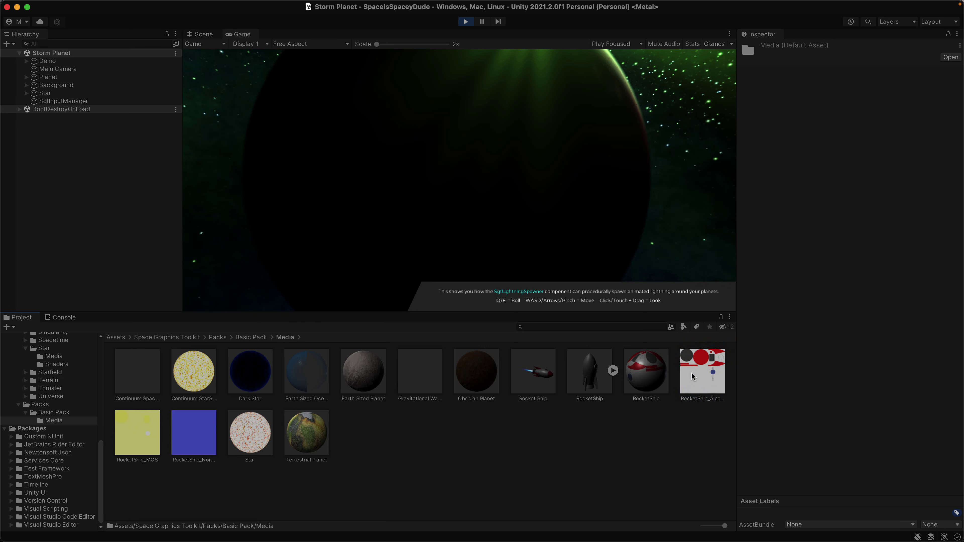
{"action": "left_click", "coordinate": [694, 376]}
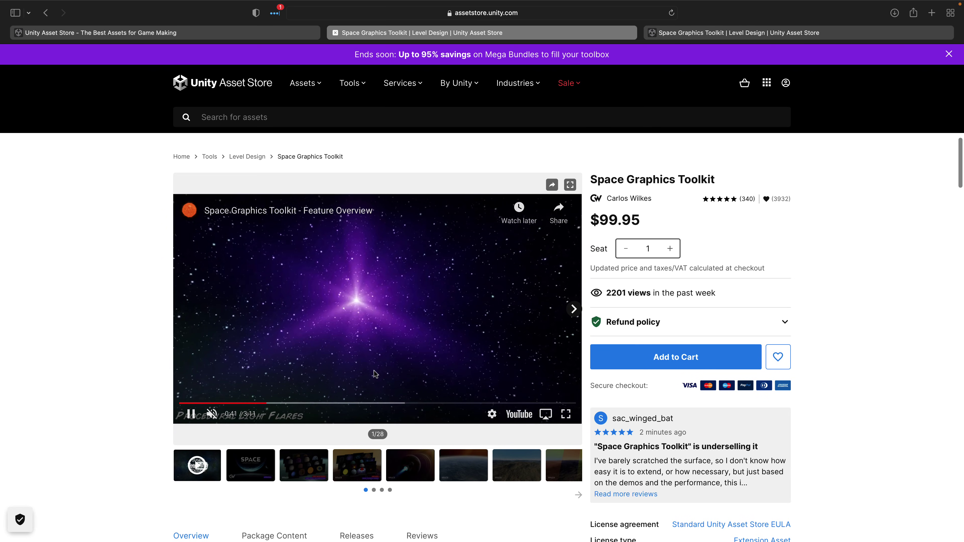
- Switch to the browser and look through the gallery images on the Space Graphics Toolkit page of the Unity Asset Store
{"action": "left_click", "coordinate": [462, 460]}
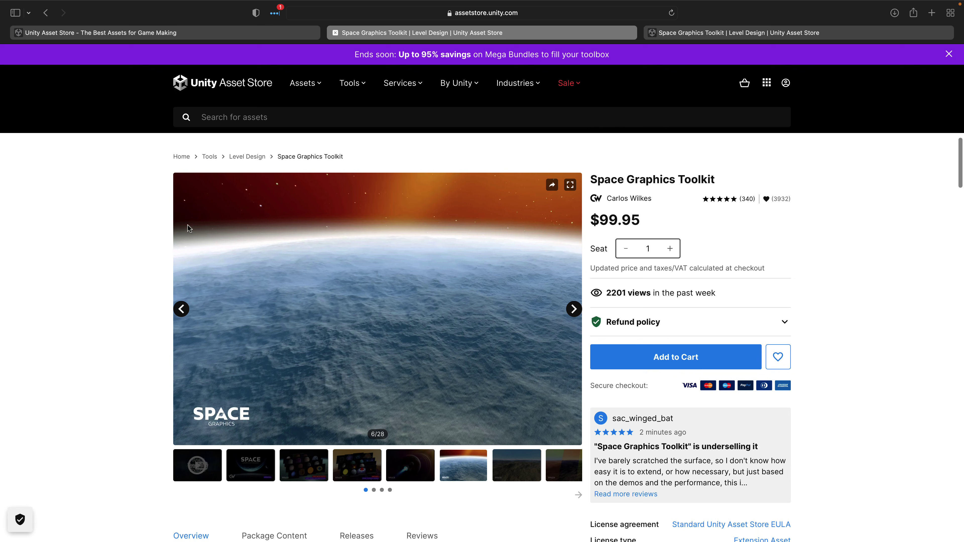
{"action": "key", "text": "Right"}
{"action": "key", "text": "Right"}
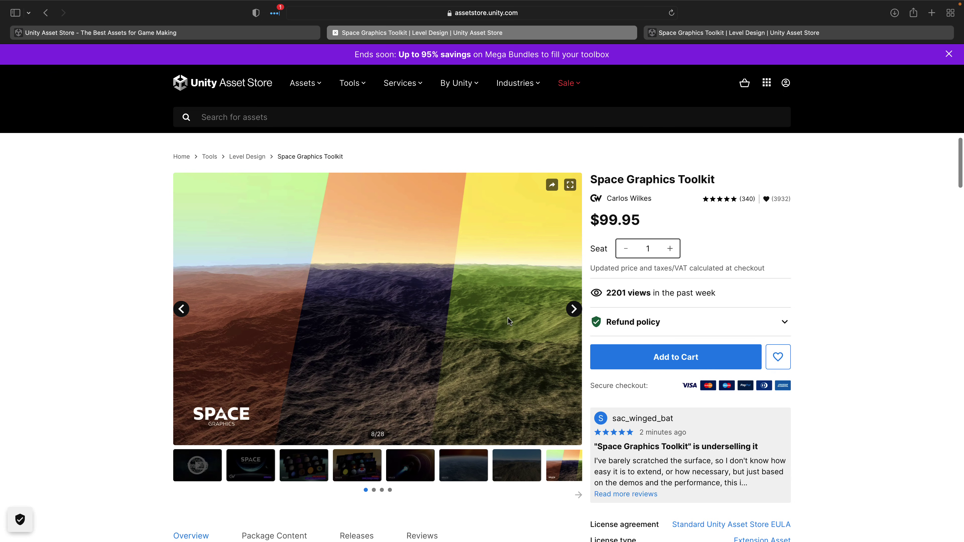
{"action": "scroll", "coordinate": [493, 318], "scroll_direction": "down", "scroll_amount": 1}
{"action": "scroll", "coordinate": [488, 333], "scroll_direction": "down", "scroll_amount": 1}
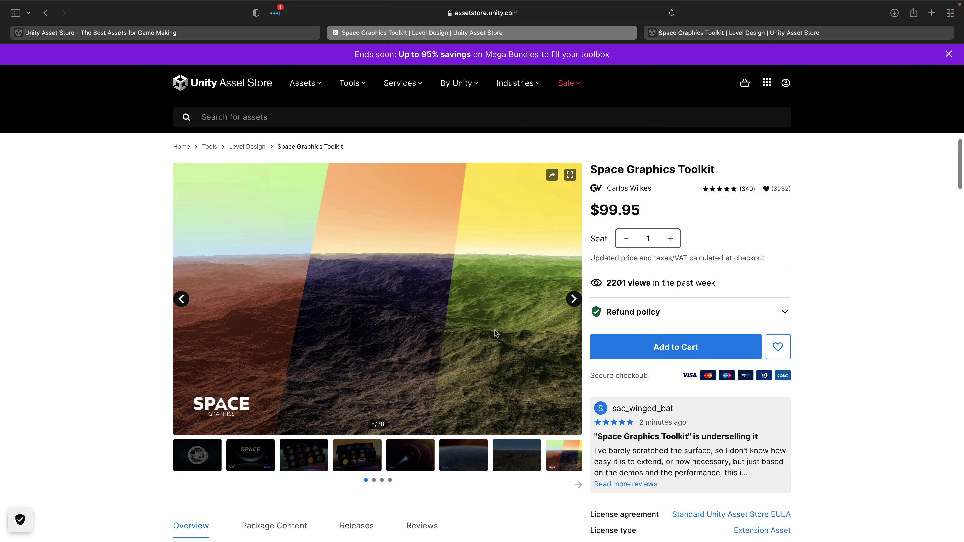
{"action": "scroll", "coordinate": [478, 298], "scroll_direction": "up", "scroll_amount": 1}
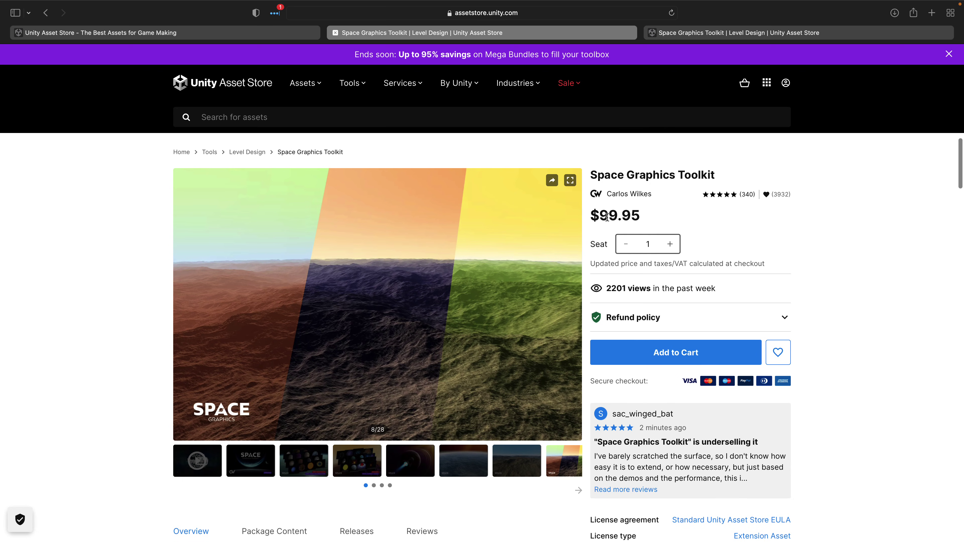
- Open the Space Graphics Planets asset page through the toolkit publisher's list of assets
{"action": "left_click", "coordinate": [730, 33]}
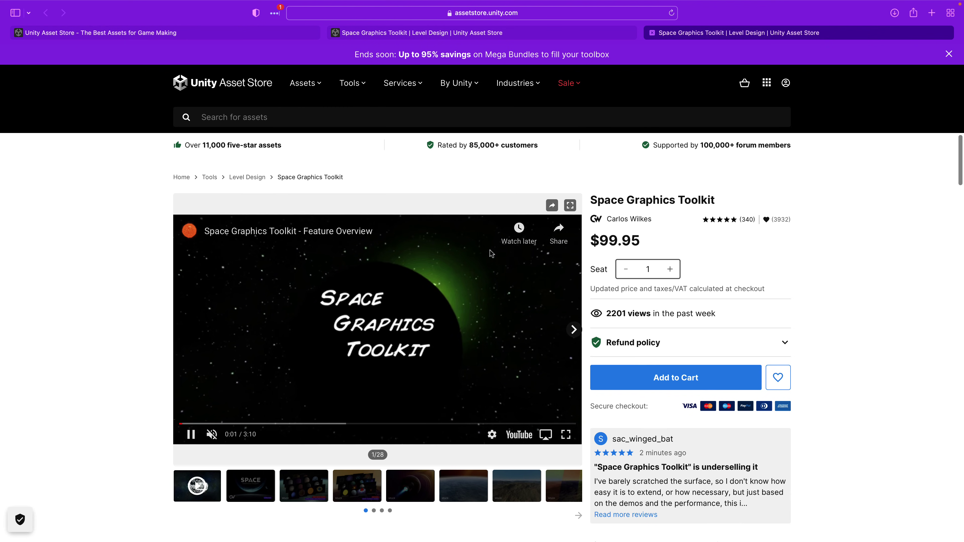
{"action": "left_click", "coordinate": [639, 223]}
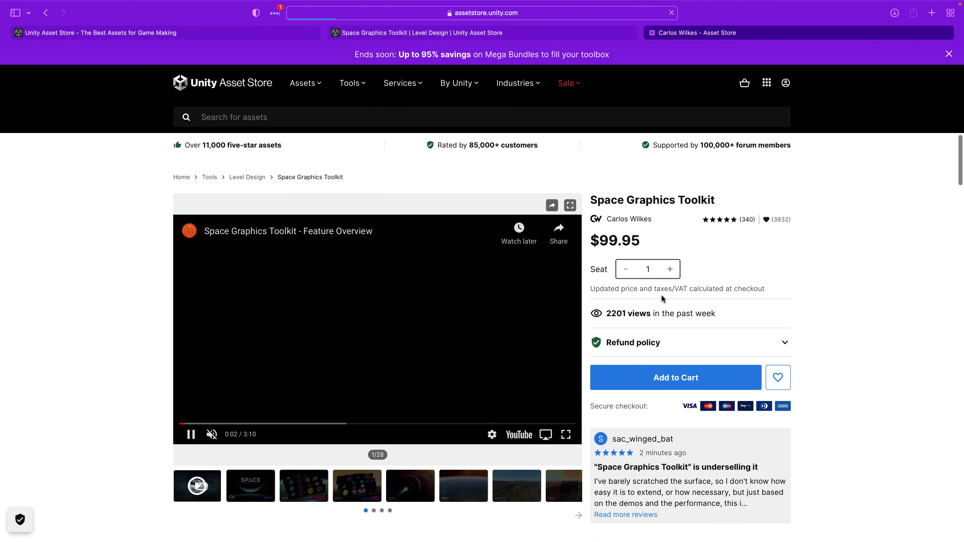
{"action": "scroll", "coordinate": [619, 224], "scroll_direction": "down", "scroll_amount": 10}
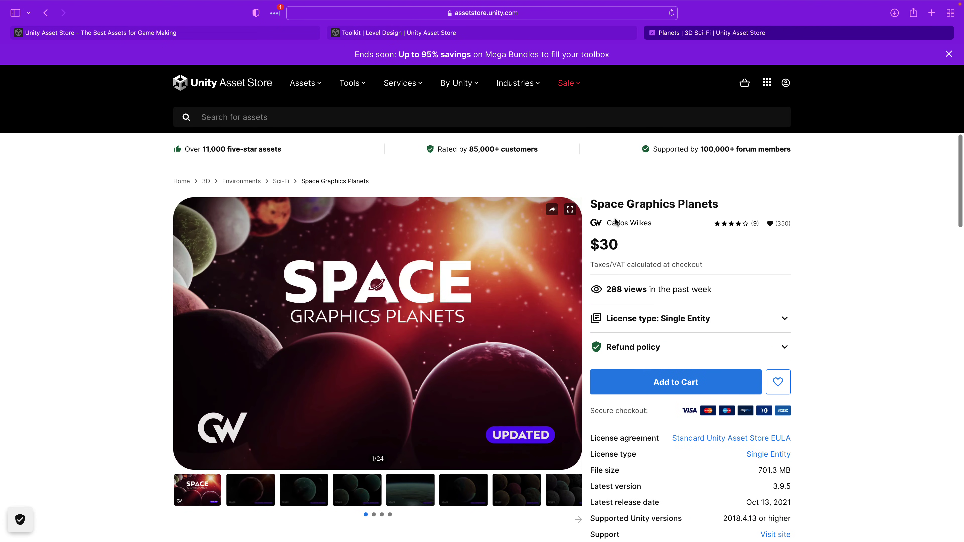
{"action": "scroll", "coordinate": [437, 365], "scroll_direction": "down", "scroll_amount": 1}
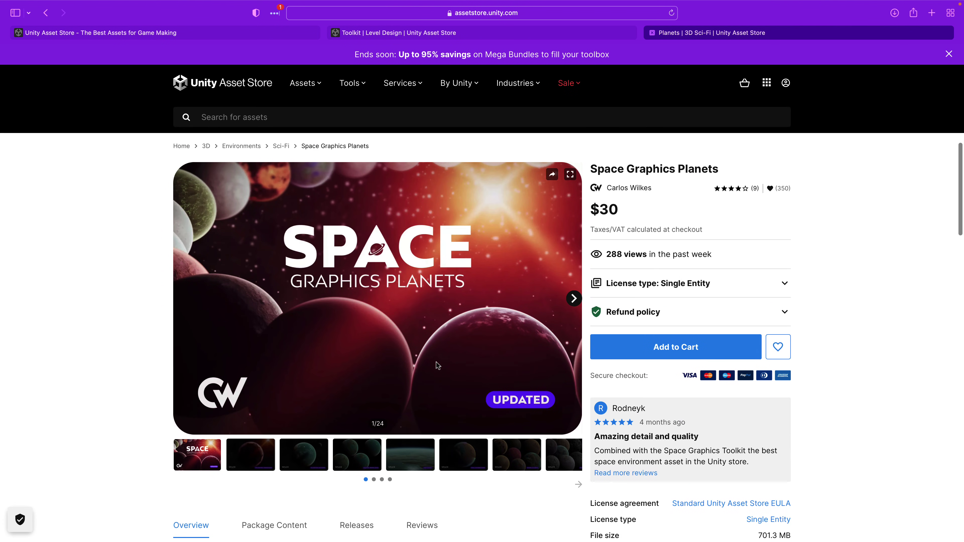
- Browse the Space Graphics Planets gallery, examining the dynamic water level, barren, alien and tropical planet images
{"action": "left_click", "coordinate": [293, 458]}
{"action": "left_click", "coordinate": [365, 455]}
{"action": "left_click", "coordinate": [422, 455]}
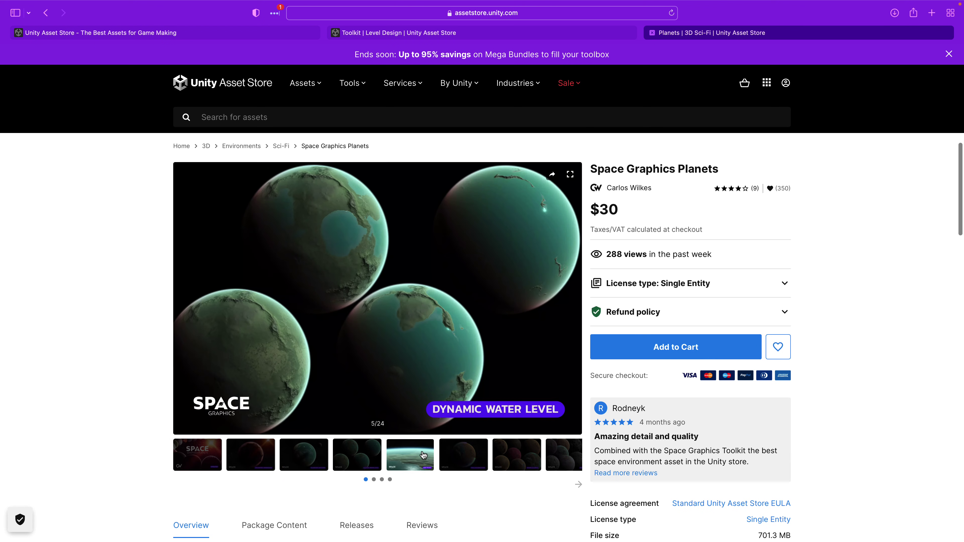
{"action": "left_click", "coordinate": [467, 455]}
{"action": "left_click", "coordinate": [516, 457]}
{"action": "key", "text": "Right"}
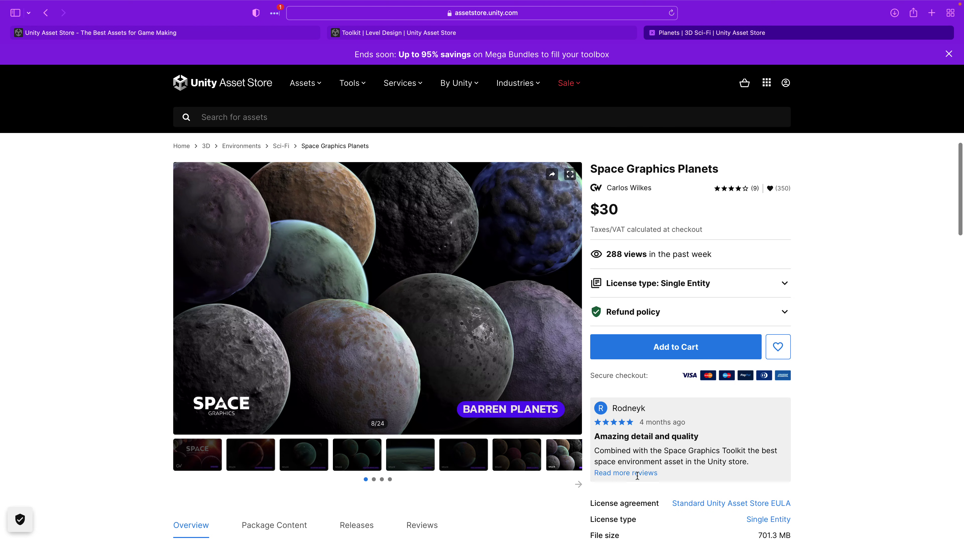
{"action": "left_click_drag", "start_coordinate": [671, 454], "coordinate": [723, 451]}
{"action": "left_click", "coordinate": [725, 452]}
{"action": "left_click", "coordinate": [510, 461]}
{"action": "left_click", "coordinate": [562, 453]}
{"action": "left_click", "coordinate": [578, 484]}
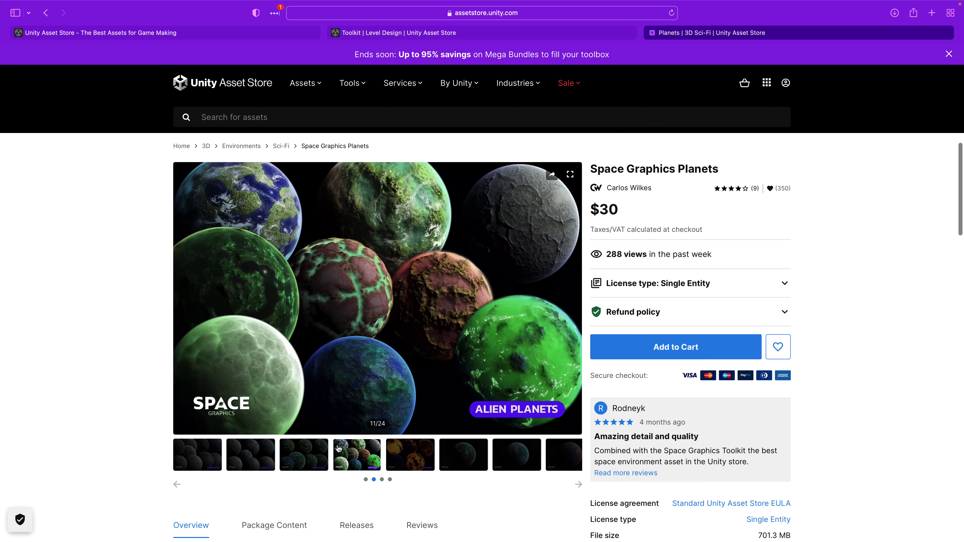
{"action": "left_click", "coordinate": [315, 454]}
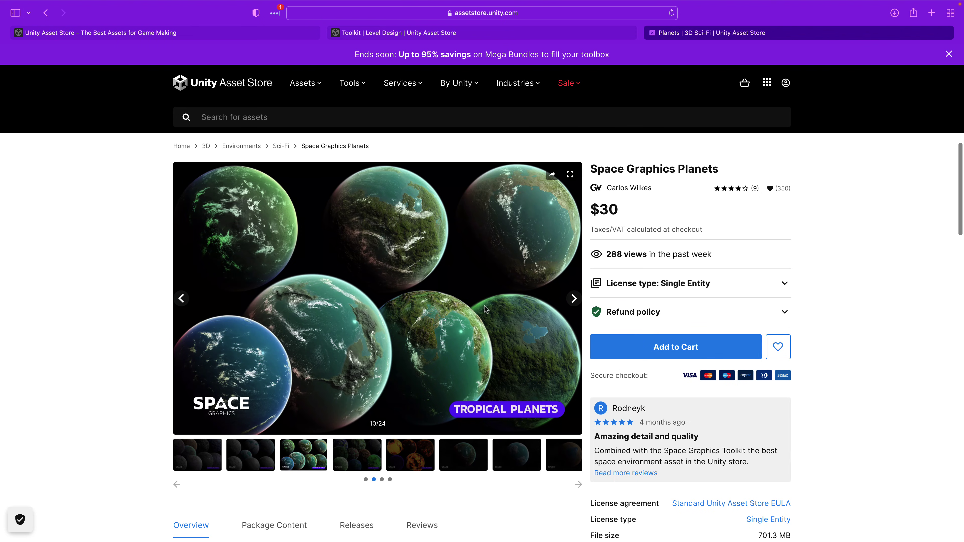
- Open the Mega Bundles sale page from the Asset Store home page and examine the price tiers and the assets each one includes
{"action": "left_click", "coordinate": [174, 33]}
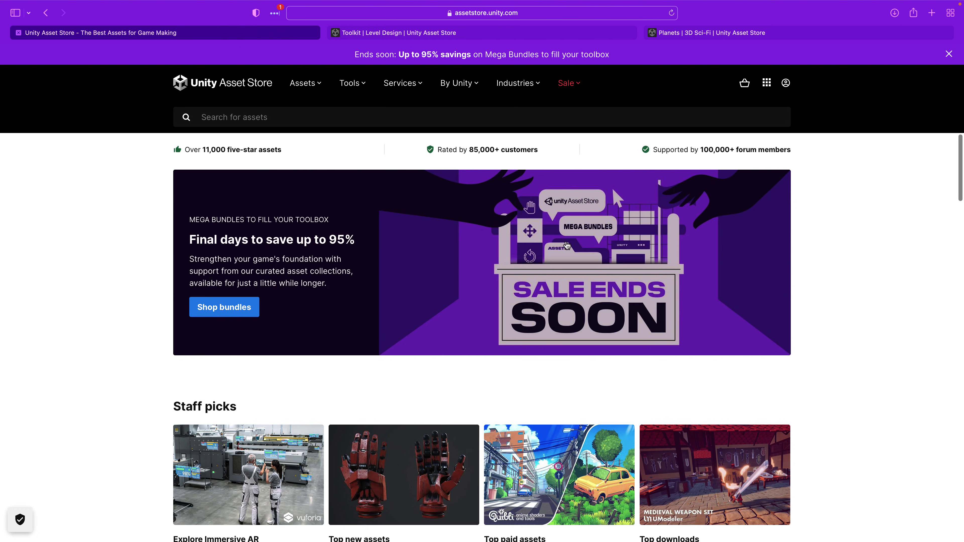
{"action": "left_click", "coordinate": [537, 244]}
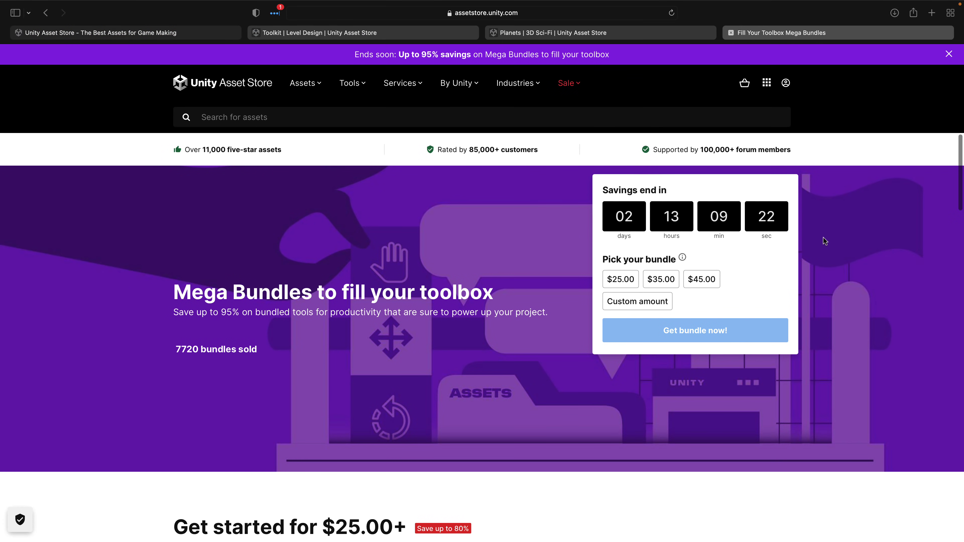
{"action": "scroll", "coordinate": [449, 258], "scroll_direction": "down", "scroll_amount": 10}
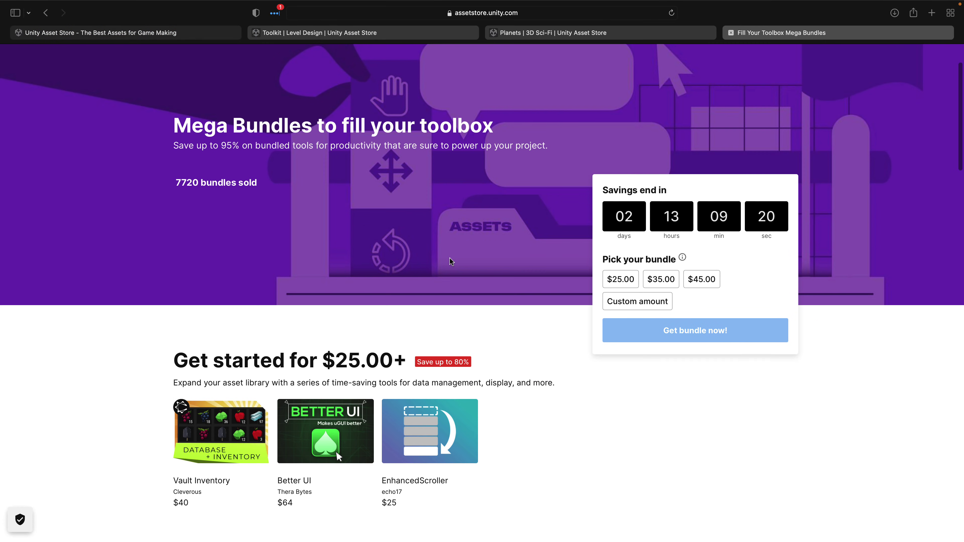
{"action": "scroll", "coordinate": [450, 256], "scroll_direction": "down", "scroll_amount": 8}
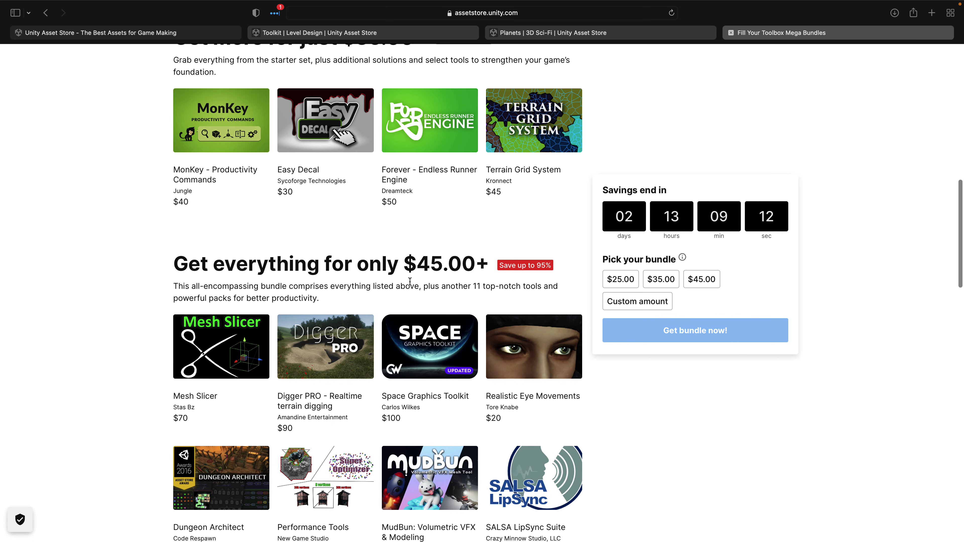
{"action": "left_click_drag", "start_coordinate": [417, 269], "coordinate": [481, 267]}
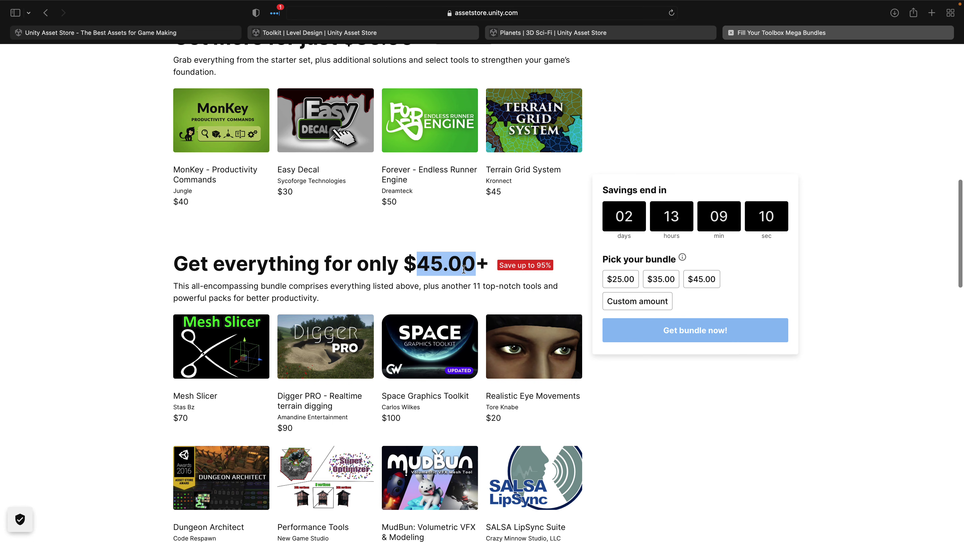
{"action": "scroll", "coordinate": [464, 269], "scroll_direction": "up", "scroll_amount": 5}
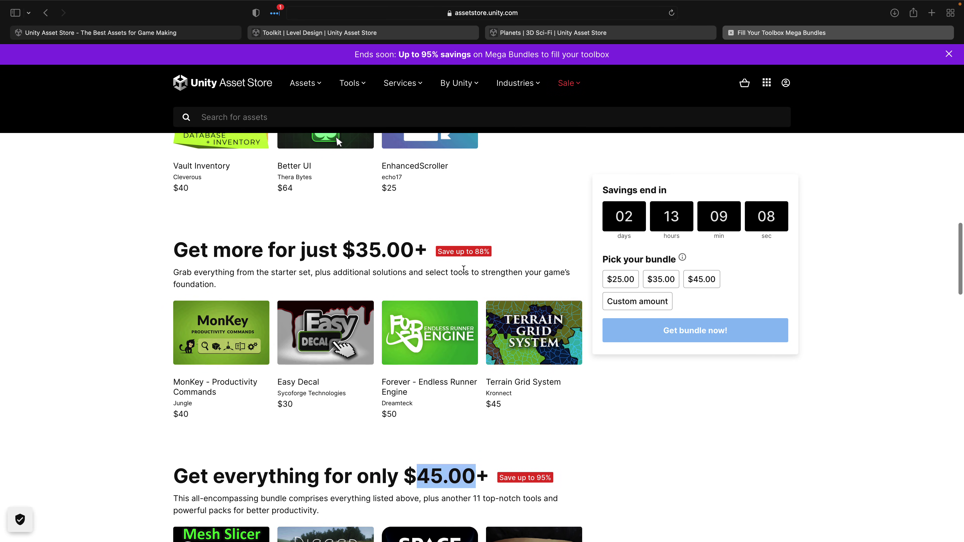
{"action": "scroll", "coordinate": [463, 269], "scroll_direction": "up", "scroll_amount": 2}
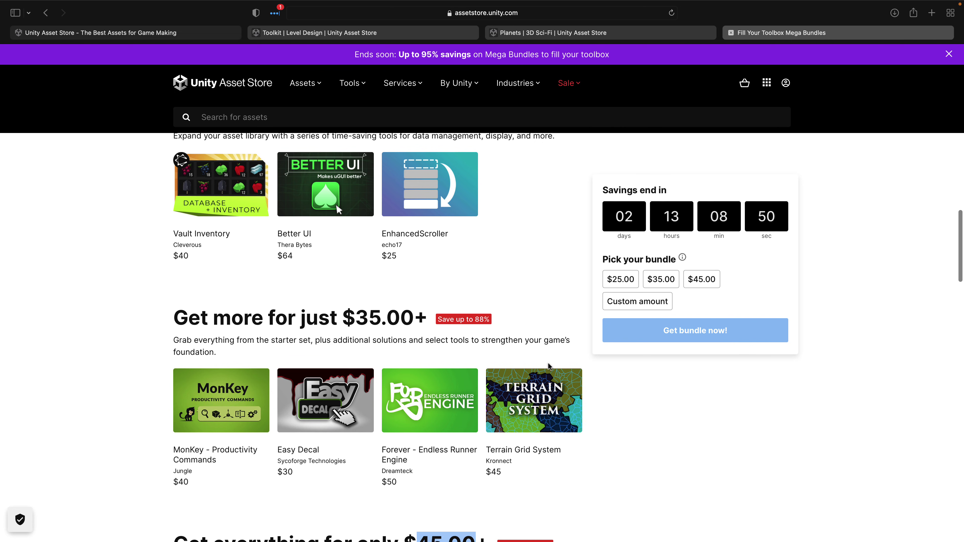
{"action": "scroll", "coordinate": [578, 403], "scroll_direction": "down", "scroll_amount": 1}
{"action": "scroll", "coordinate": [578, 405], "scroll_direction": "down", "scroll_amount": 10}
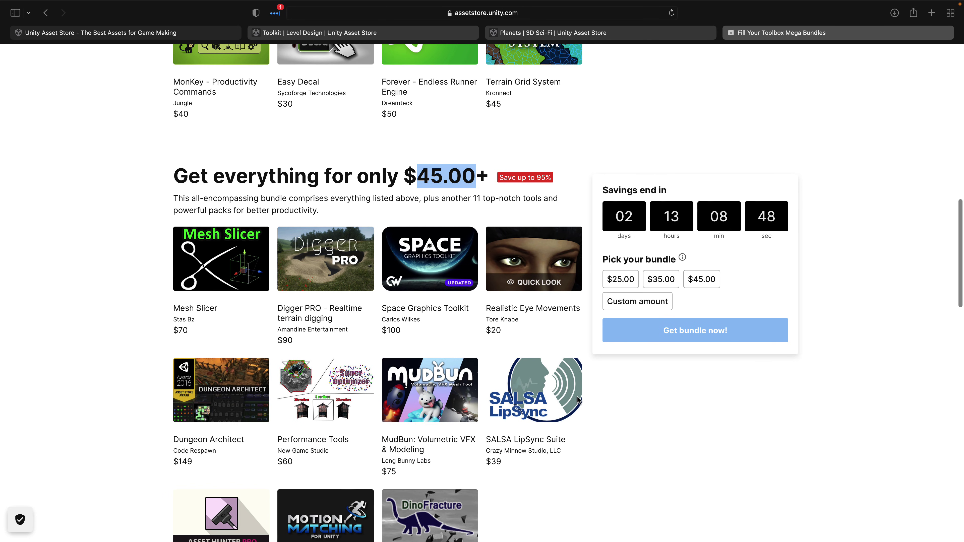